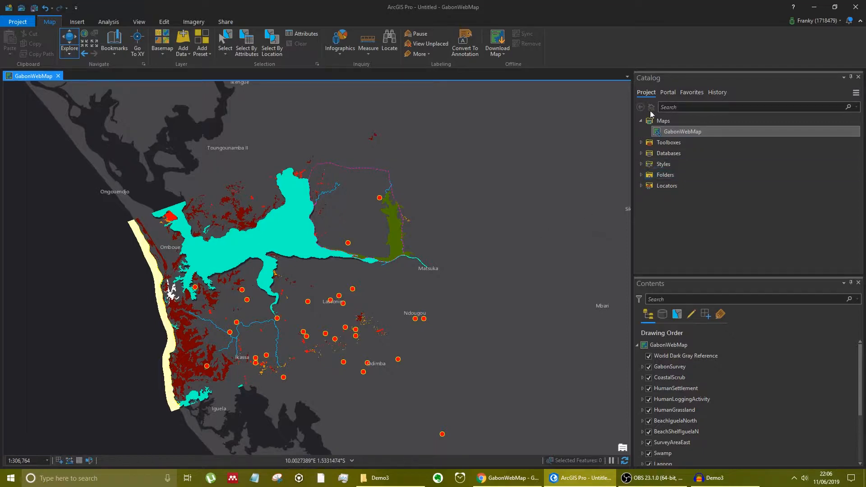
- Add a folder connection to the ShpGabonWBL folder in Documents\GIS\Gabon
left_click(640, 174)
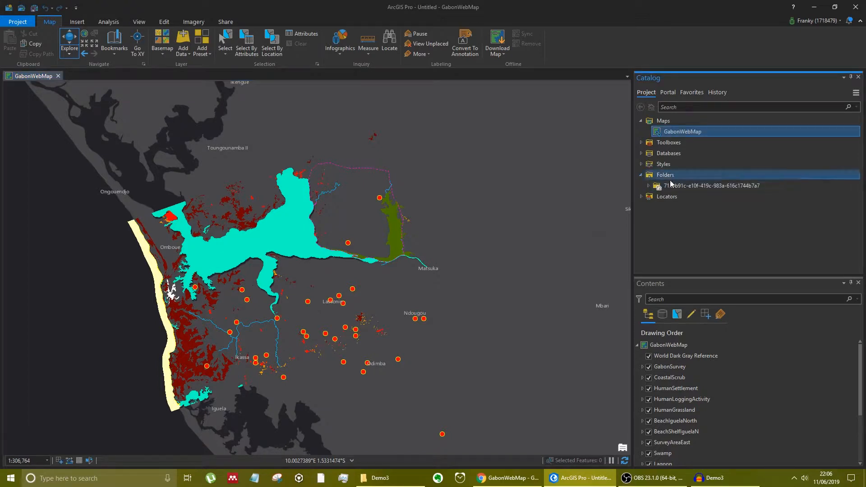
left_click(662, 179)
right_click(661, 179)
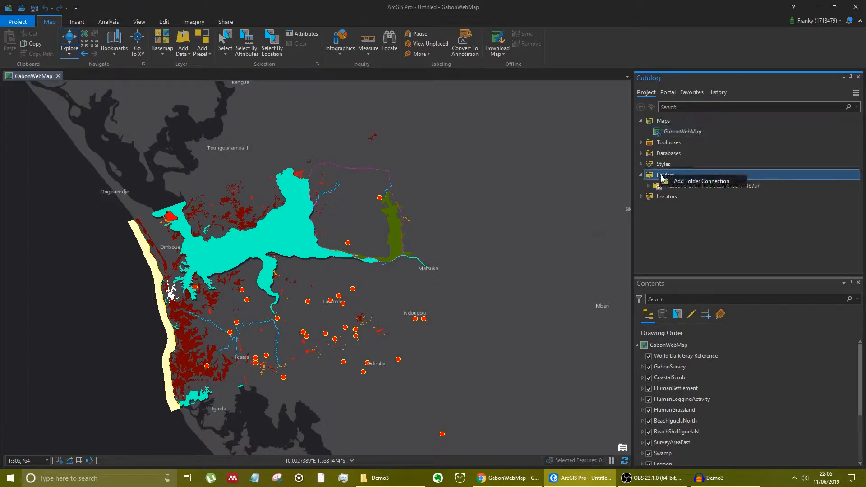
left_click(687, 181)
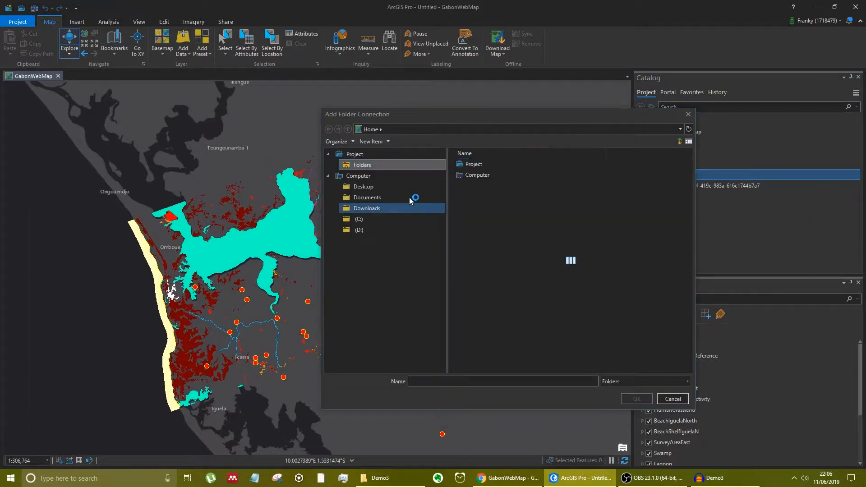
left_click(376, 197)
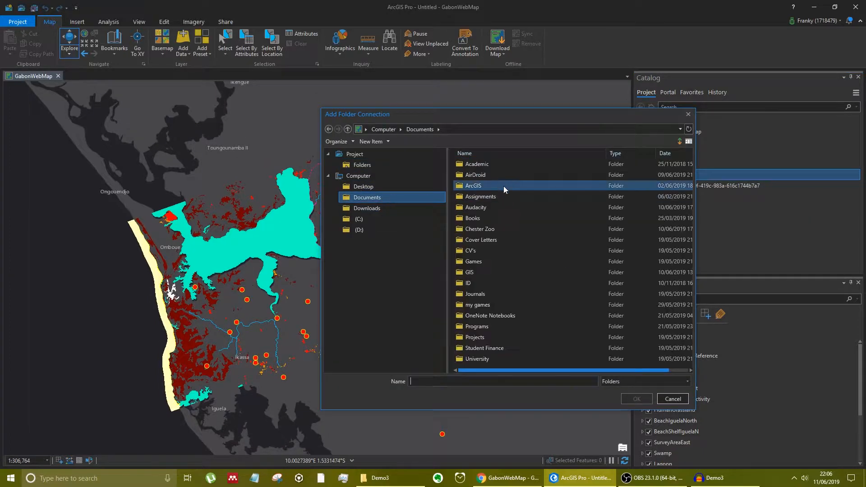
double_click(497, 269)
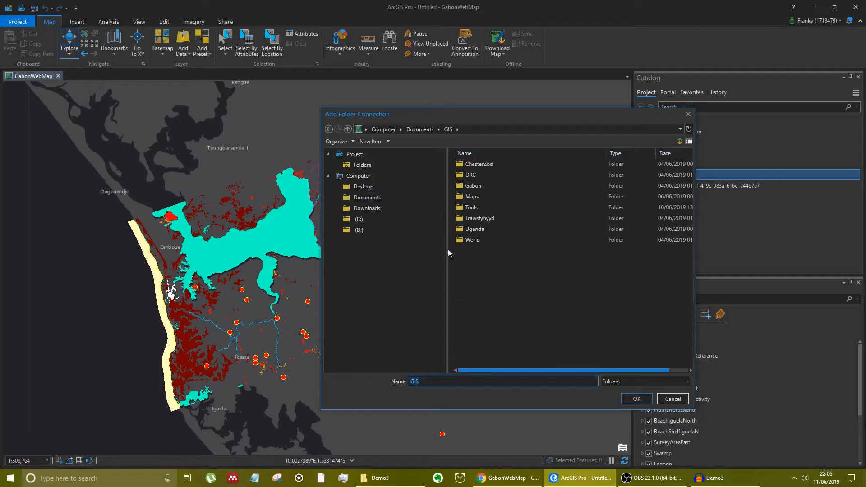
double_click(488, 184)
left_click(488, 176)
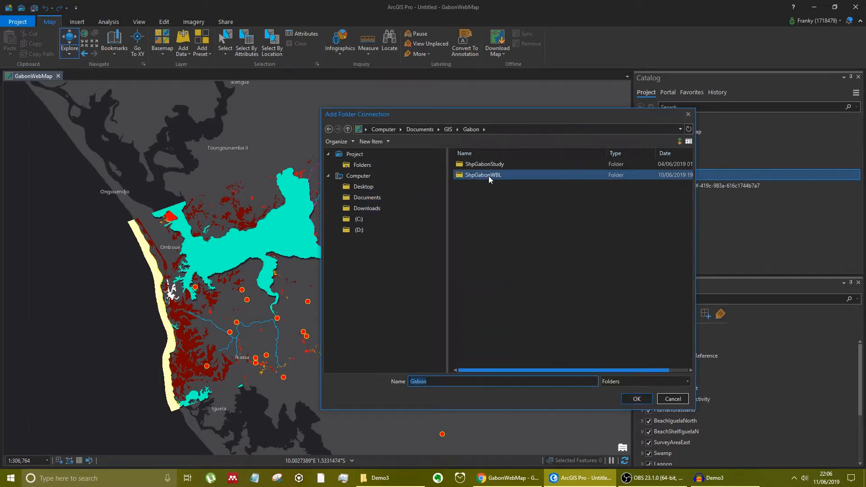
left_click(636, 399)
- Add the SurveyAreaWest.shp shapefile from the ShpGabonWBL folder to the GabonWebMap map
left_click(649, 196)
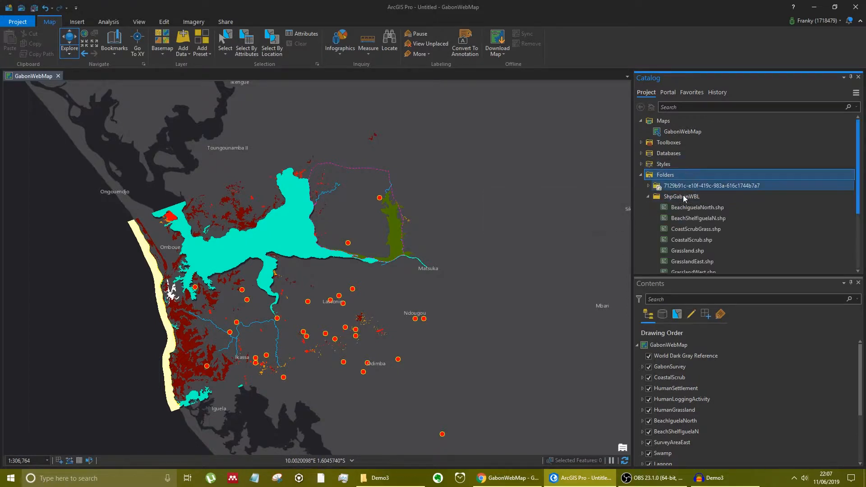
scroll(731, 217, "down", 3)
scroll(731, 217, "down", 3)
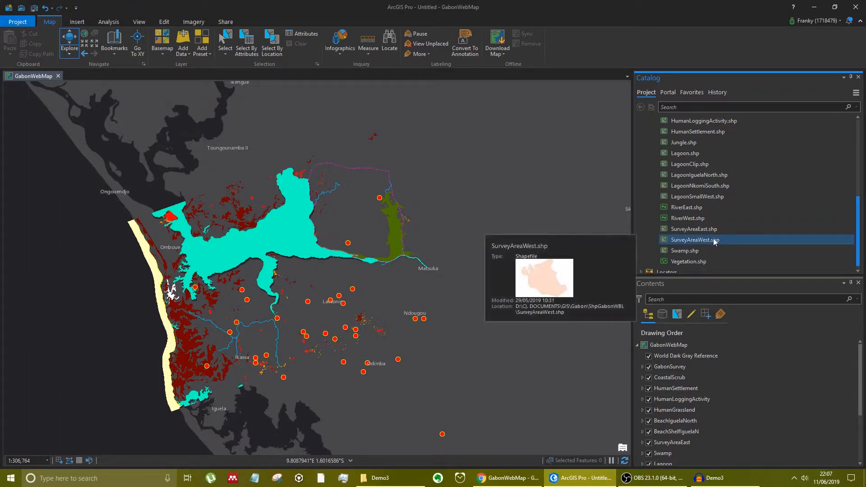
left_click_drag(714, 241, 645, 229)
left_click_drag(564, 212, 564, 211)
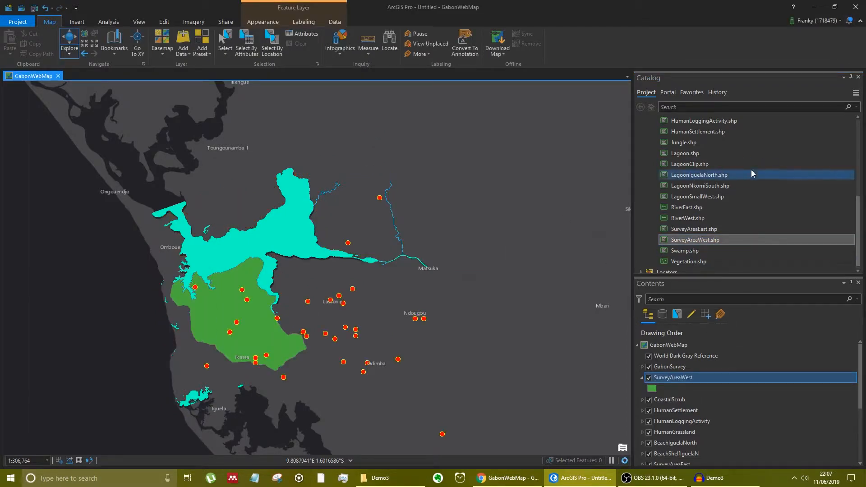
- Close the Catalog pane and reopen it
left_click(858, 77)
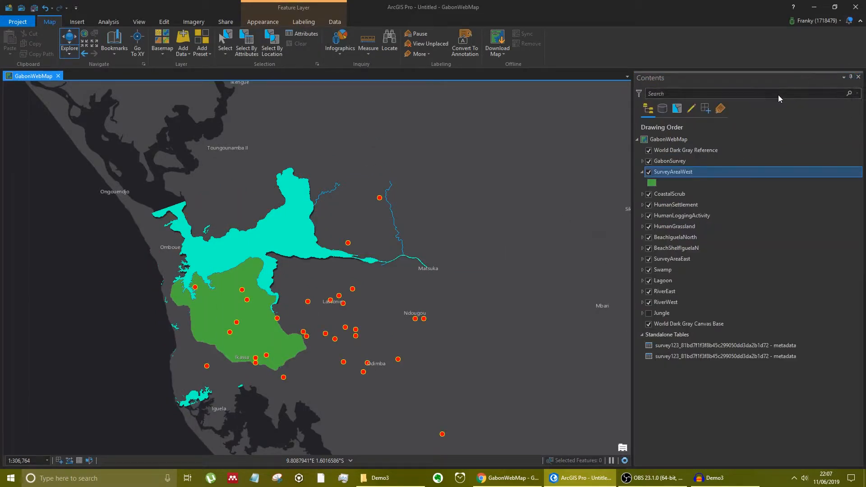
left_click(138, 24)
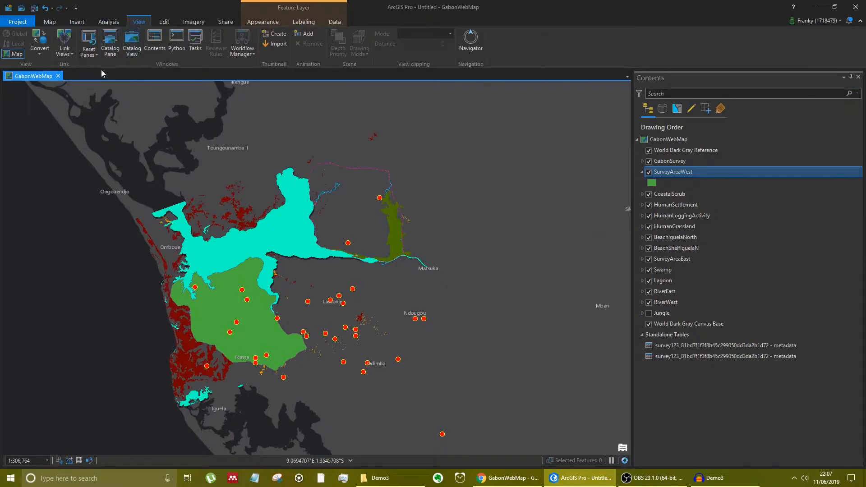
left_click(110, 43)
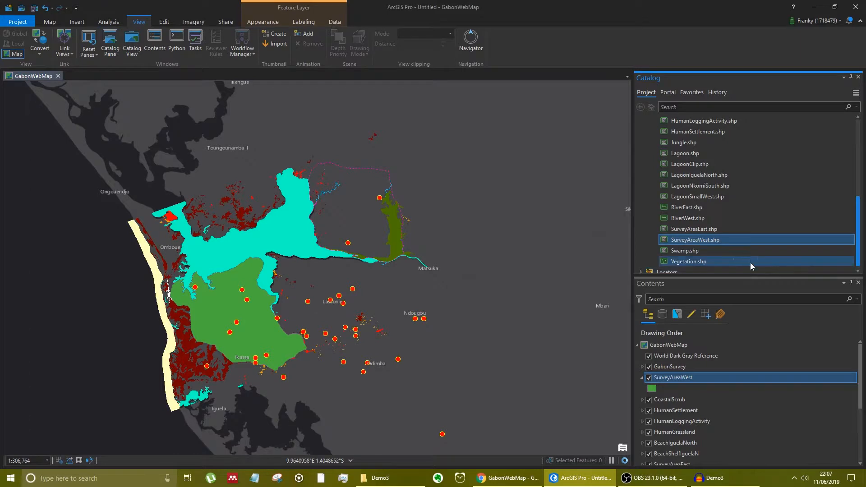
- Collapse the ShpGabonWBL and Folders entries in the catalog and shrink the Catalog pane to give Contents more room
scroll(731, 203, "up", 10)
left_click(649, 197)
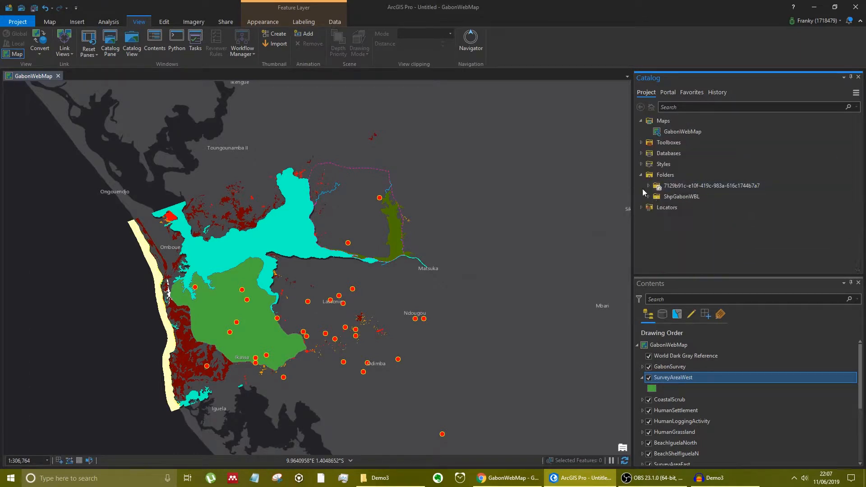
left_click(640, 175)
left_click_drag(772, 275, 765, 212)
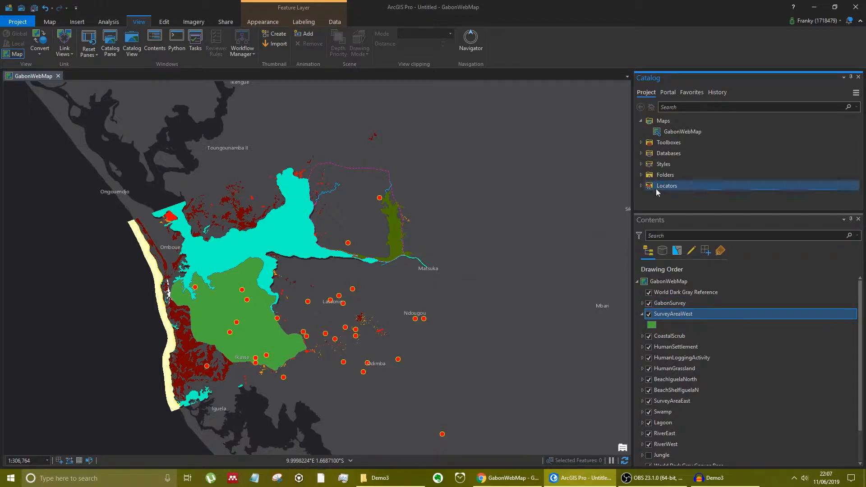
- List the map layers by data source and compare where SurveyAreaWest and the GabonWebMap_WFL1 layers are stored
left_click(662, 251)
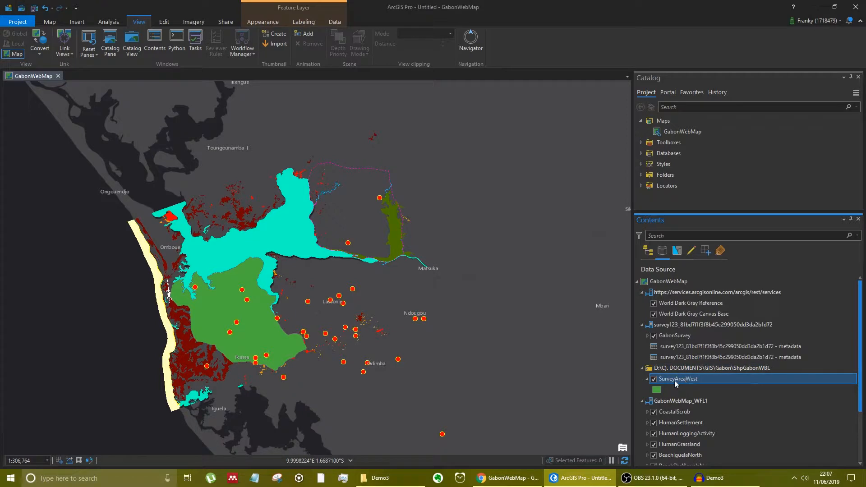
scroll(676, 380, "down", 2)
scroll(684, 381, "down", 1)
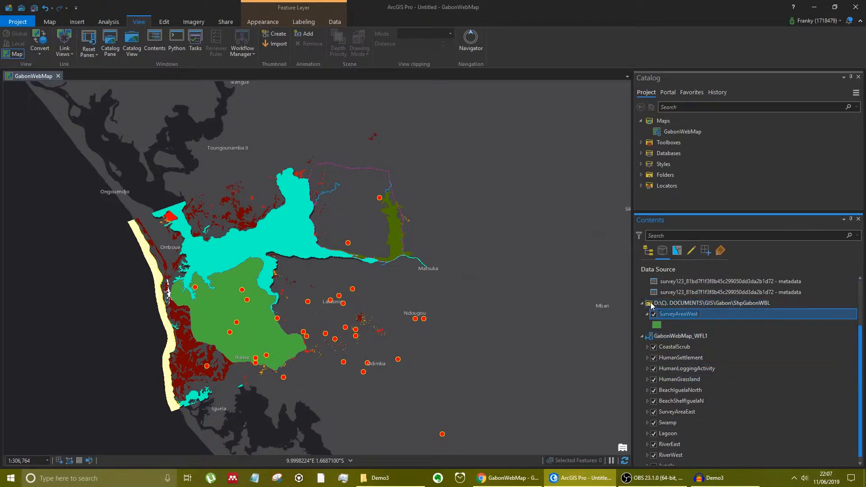
scroll(691, 336, "up", 3)
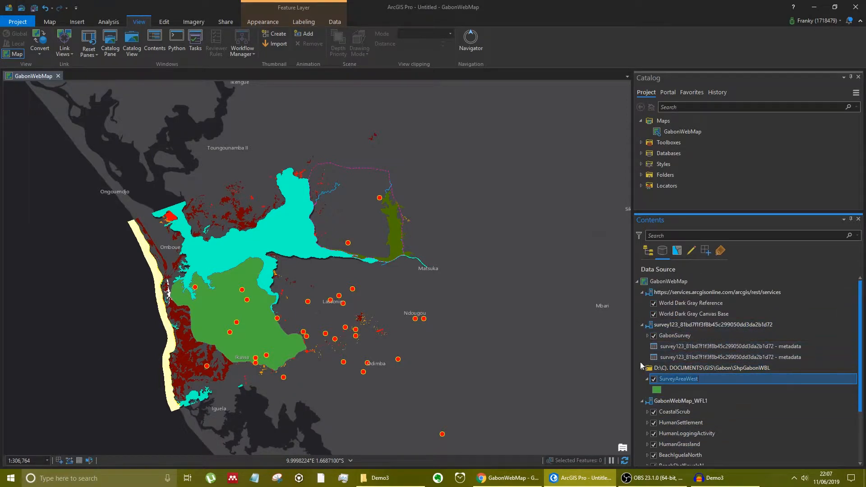
scroll(680, 383, "down", 3)
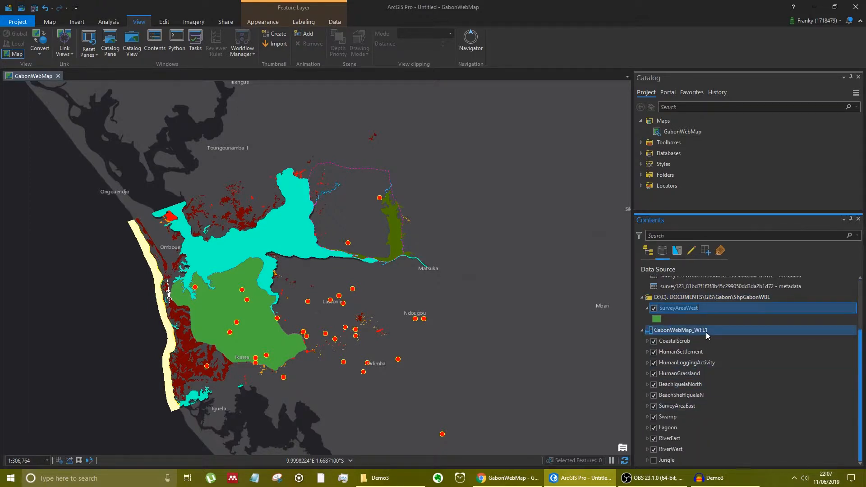
left_click(717, 310)
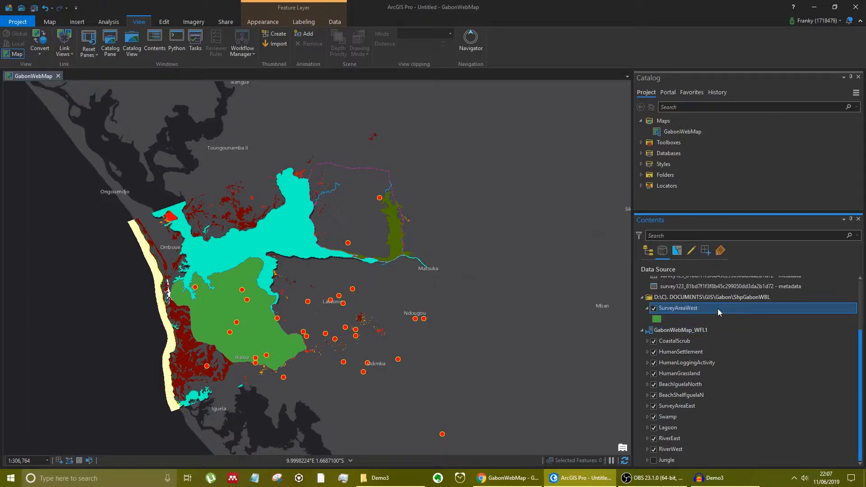
left_click(648, 308)
left_click(648, 319)
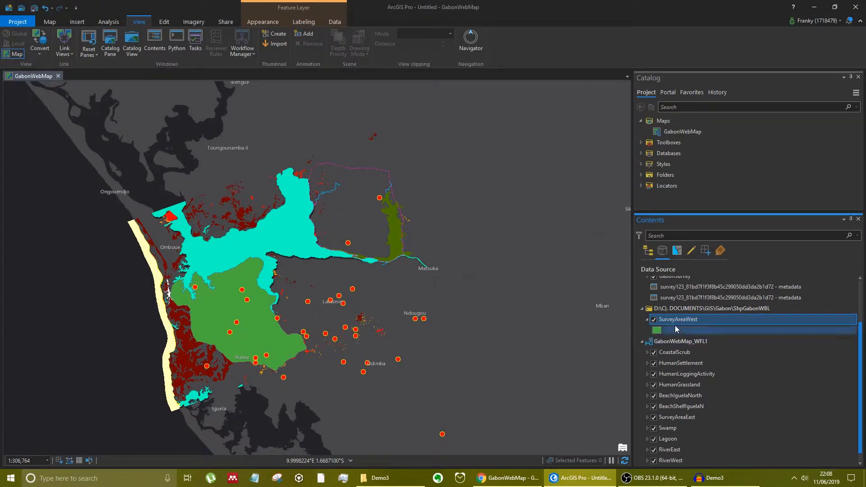
- Start exporting the SurveyAreaWest layer's features with the Copy Features tool
right_click(672, 321)
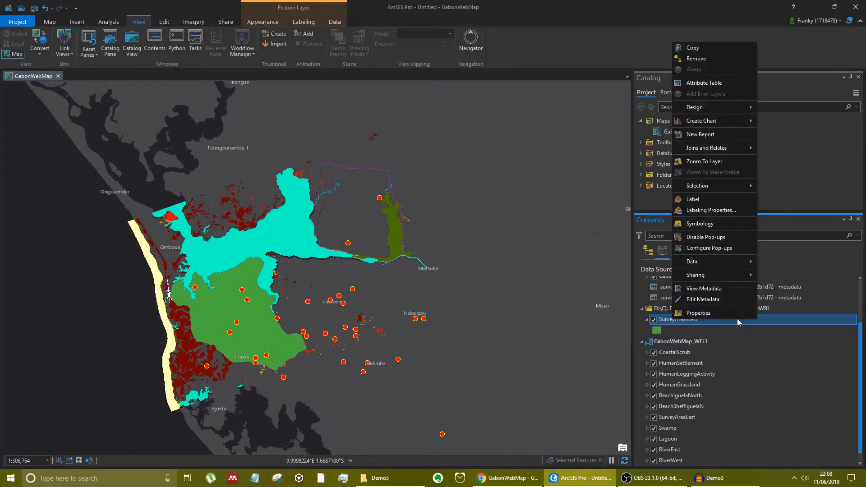
mouse_move(726, 260)
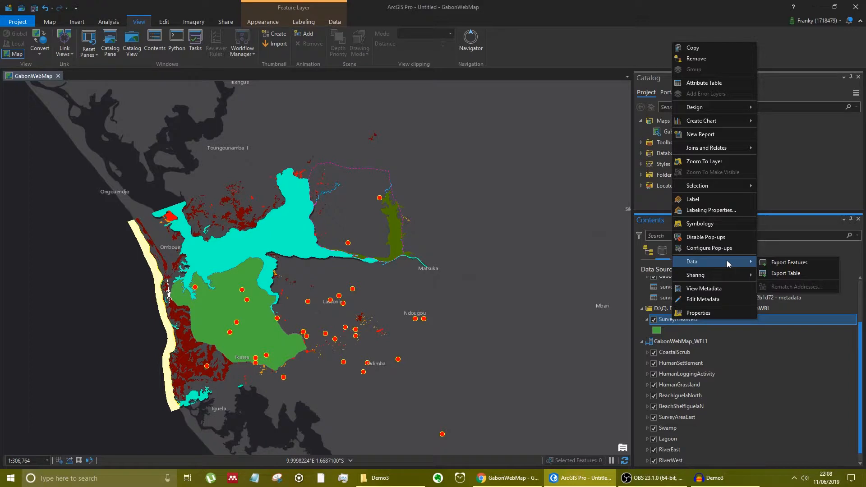
left_click(797, 263)
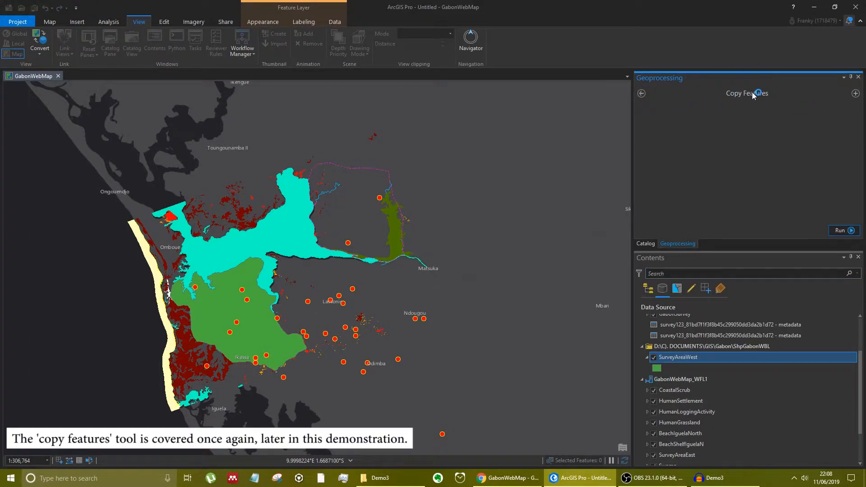
left_click(118, 22)
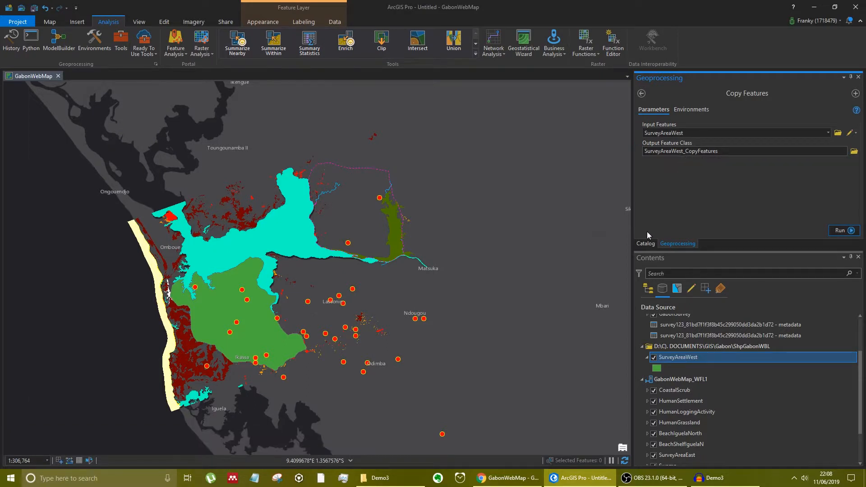
- Enlarge the Catalog pane and expand Databases to examine the project's Default.gdb geodatabase
left_click(649, 242)
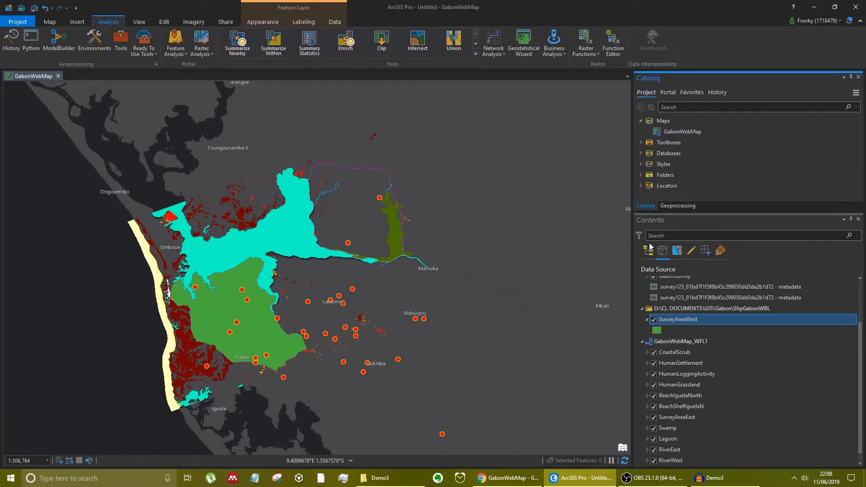
left_click_drag(752, 212, 753, 305)
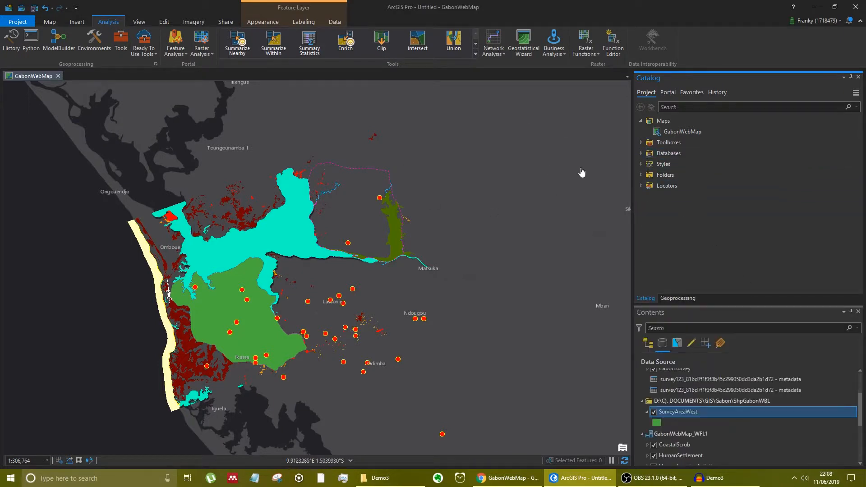
left_click(640, 153)
left_click(671, 165)
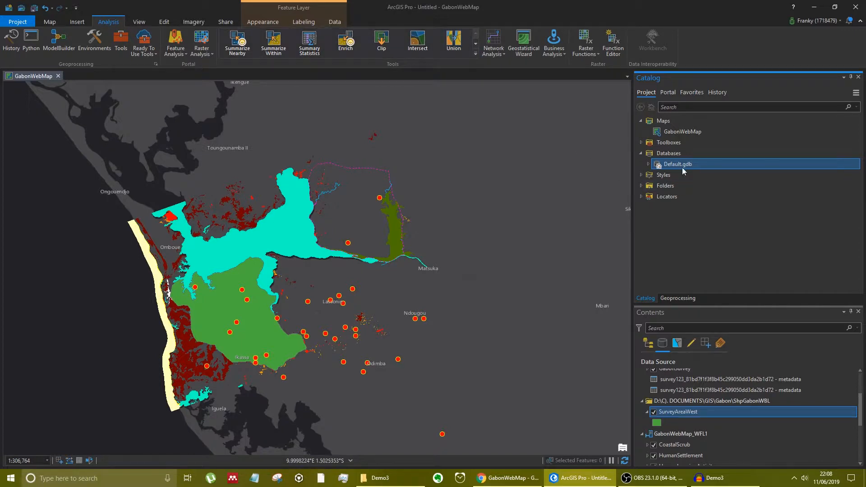
mouse_move(671, 167)
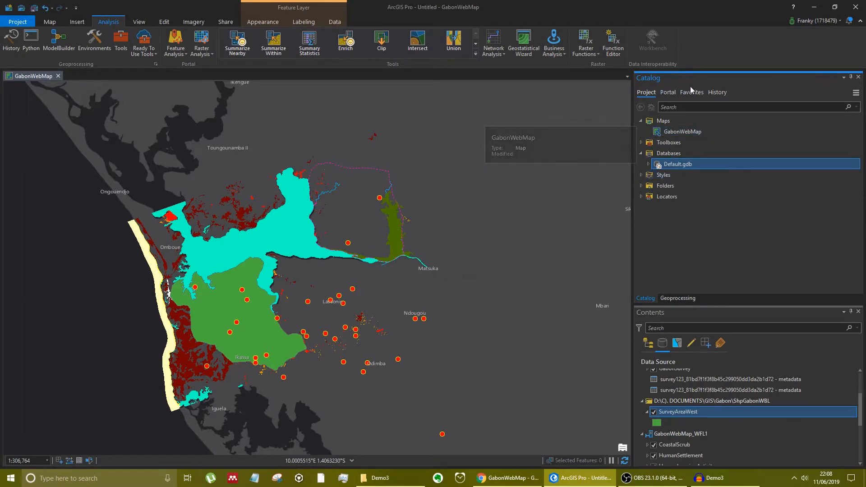
- Name the Copy Features output SurveyWest in Default.gdb and run the tool
left_click(680, 298)
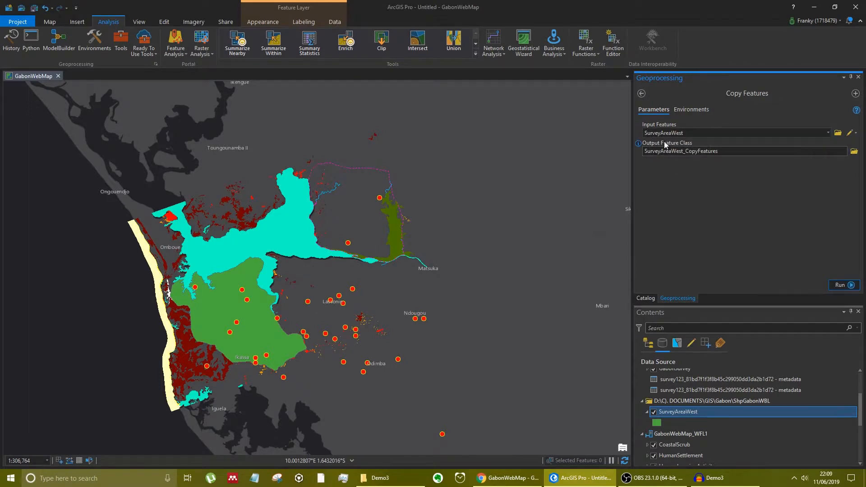
left_click(669, 152)
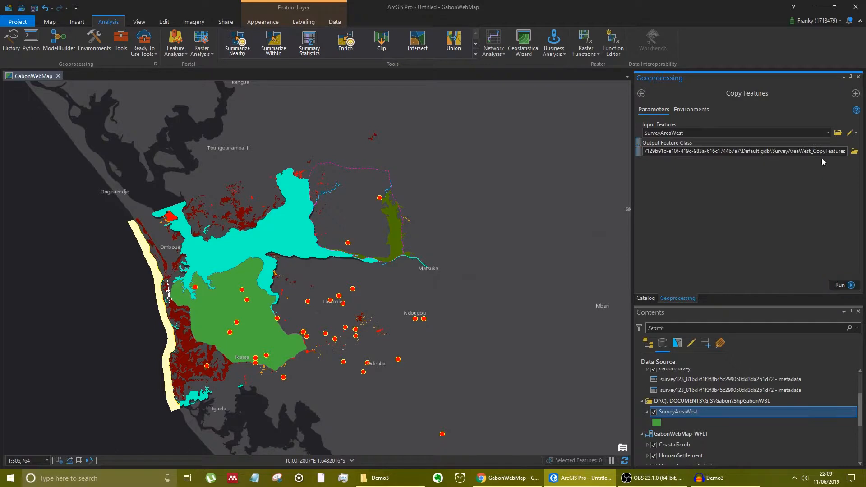
left_click_drag(846, 151, 795, 151)
type("West")
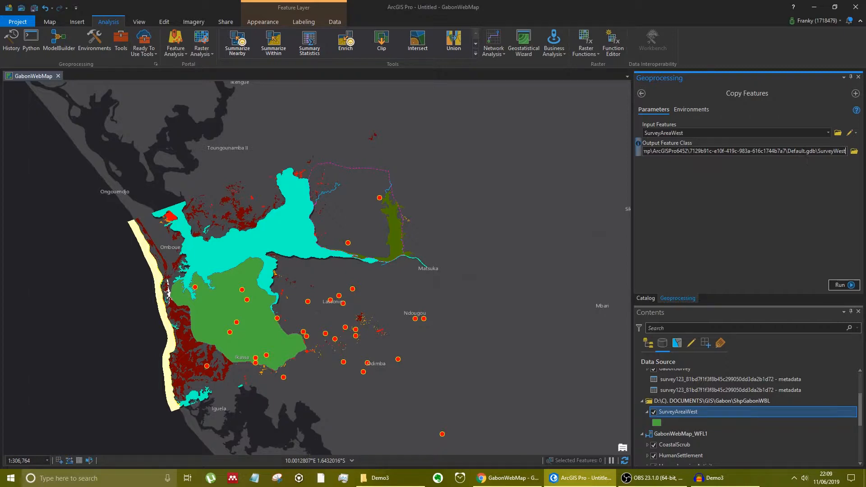
left_click_drag(787, 151, 811, 151)
left_click(848, 286)
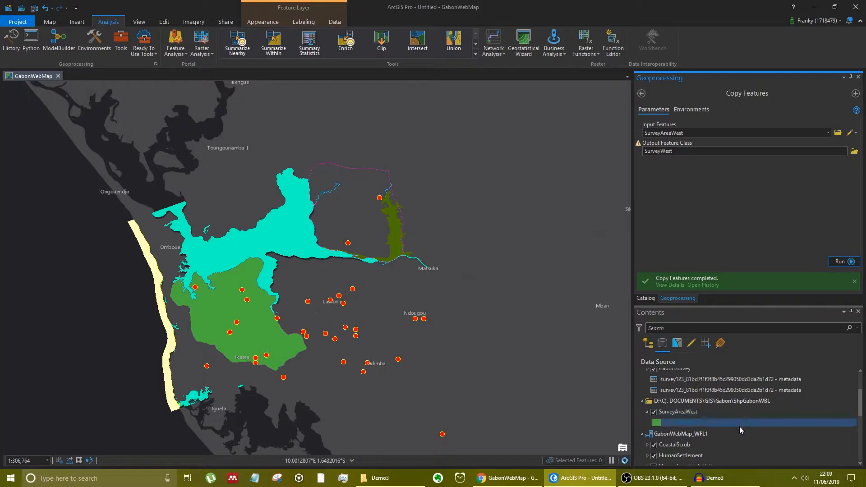
- Remove the original SurveyAreaWest shapefile layer from the map
left_click(673, 414)
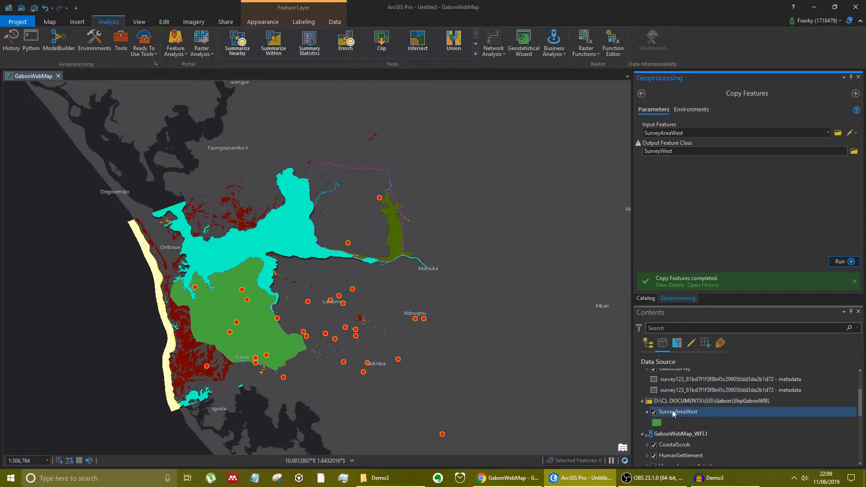
right_click(673, 414)
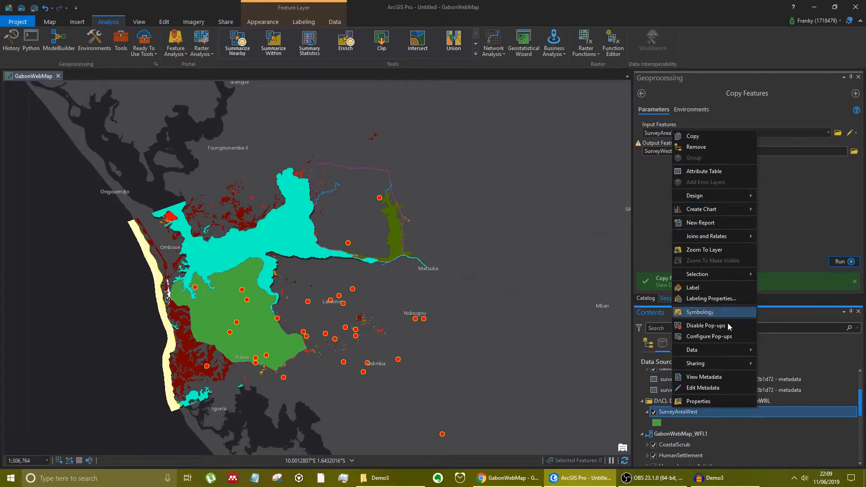
left_click(719, 149)
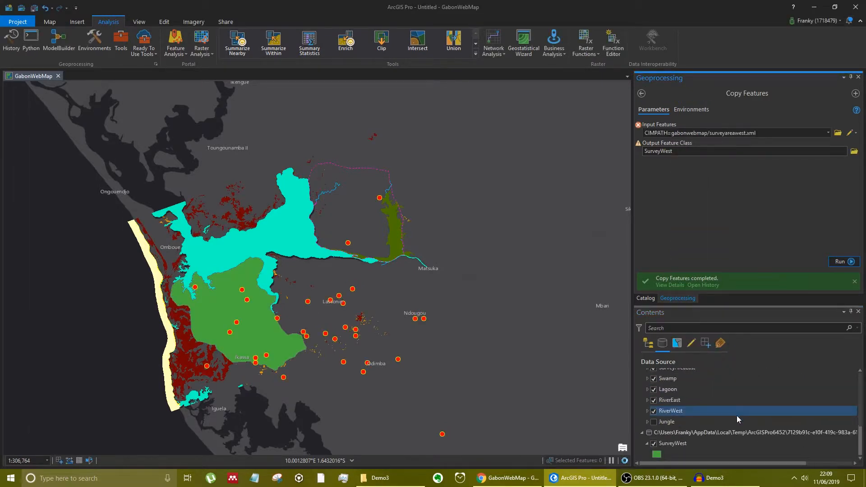
- Select SurveyWest in the layer list grouped by data source to check where it is stored
left_click(805, 424)
left_click(805, 434)
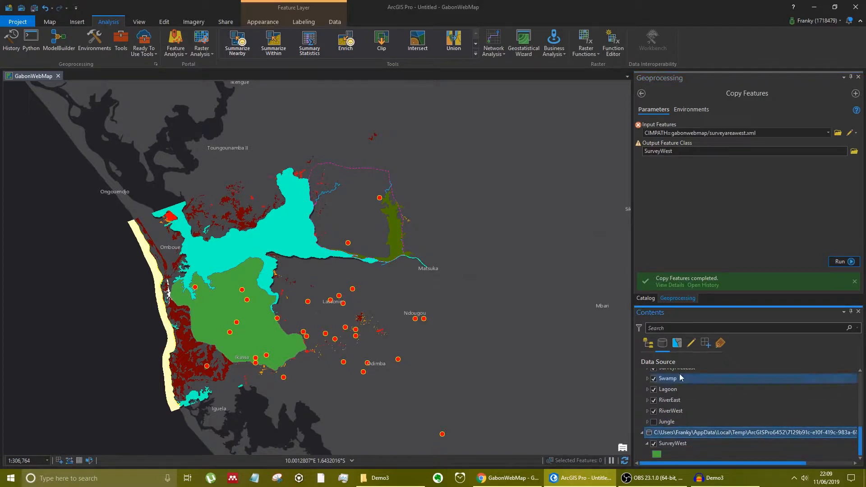
left_click(673, 446)
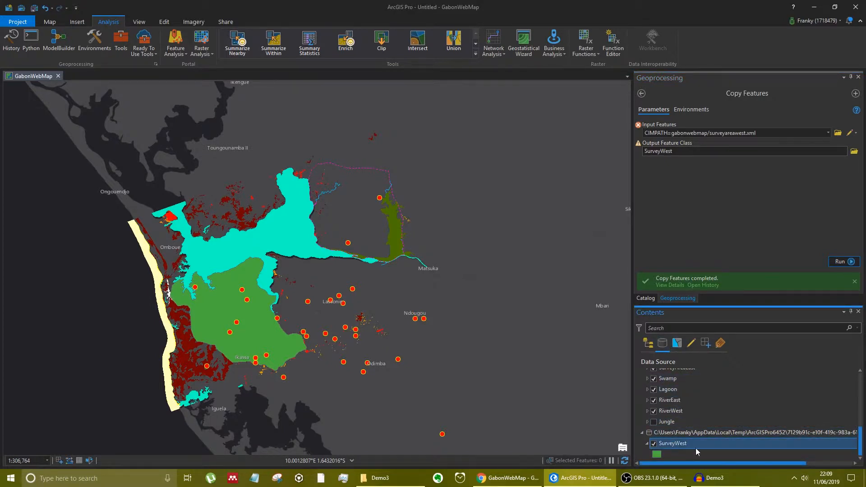
left_click(684, 446)
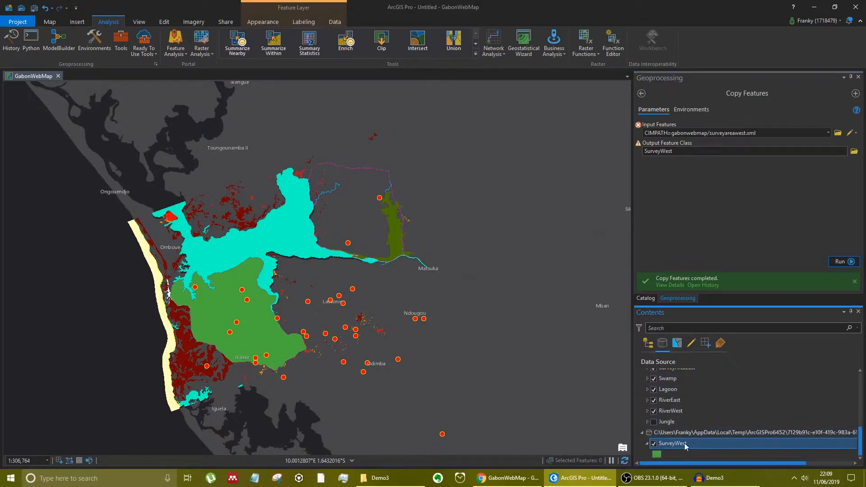
- Collapse the Databases and Maps groups in the Catalog and list the map layers by drawing order
left_click(647, 298)
left_click_drag(747, 305, 746, 259)
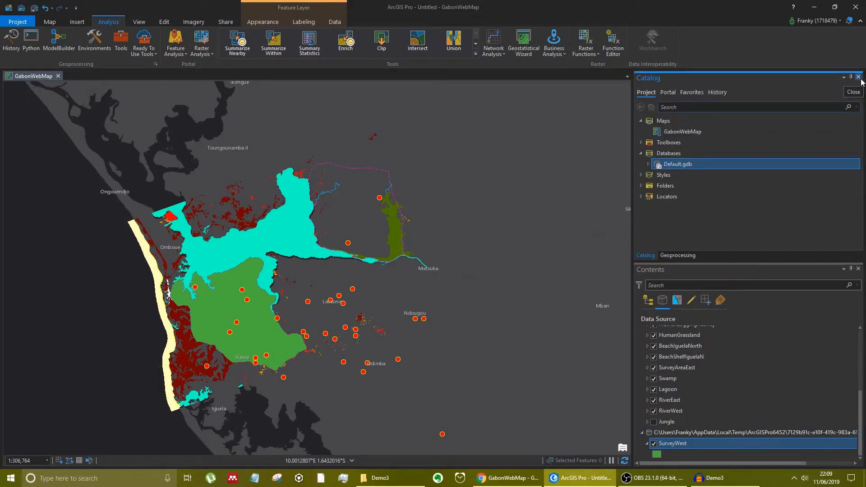
left_click(641, 154)
left_click(641, 122)
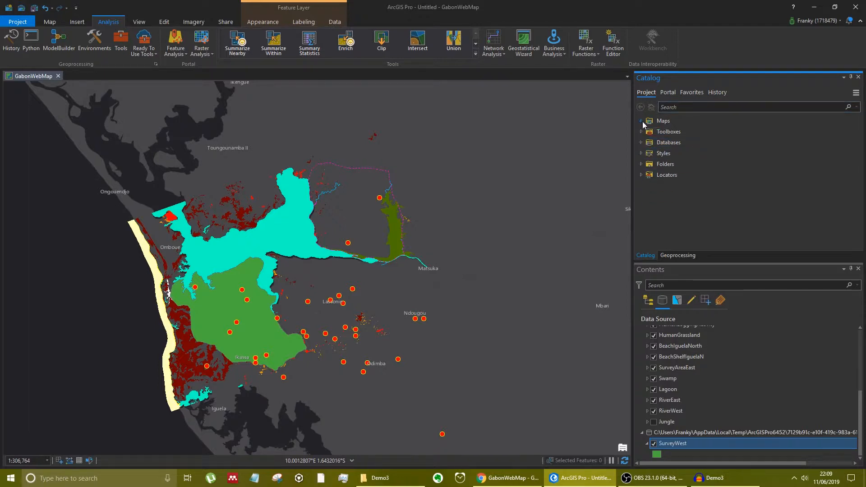
left_click(648, 300)
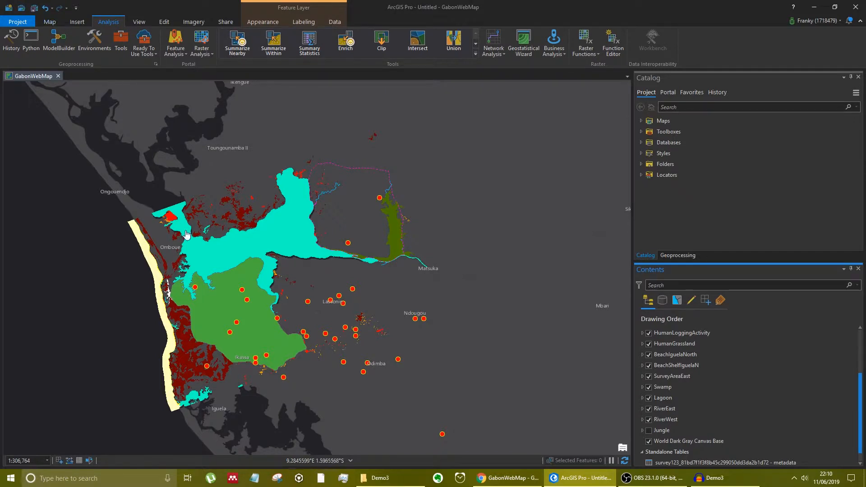
- Open the Select Layer By Attribute tool for the map
left_click(49, 22)
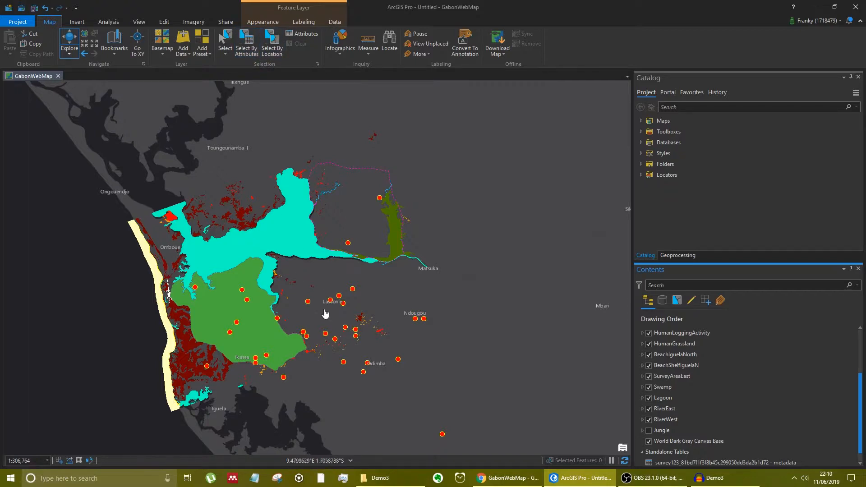
left_click_drag(459, 289, 474, 256)
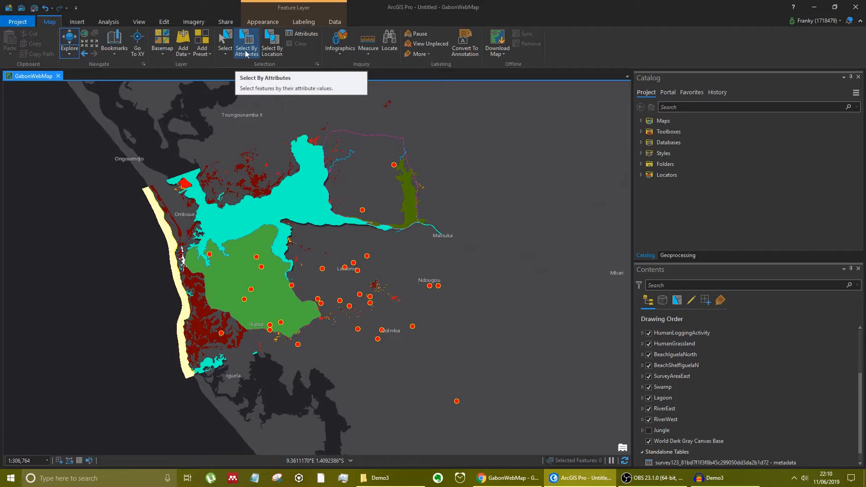
left_click(244, 56)
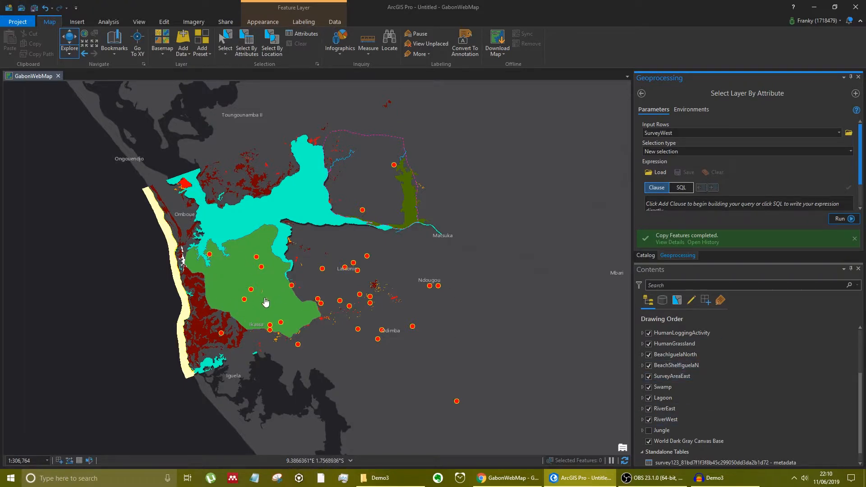
- Move the SurveyWest layer between SurveyAreaEast and Swamp in the drawing order and collapse its legend
scroll(762, 396, "up", 2)
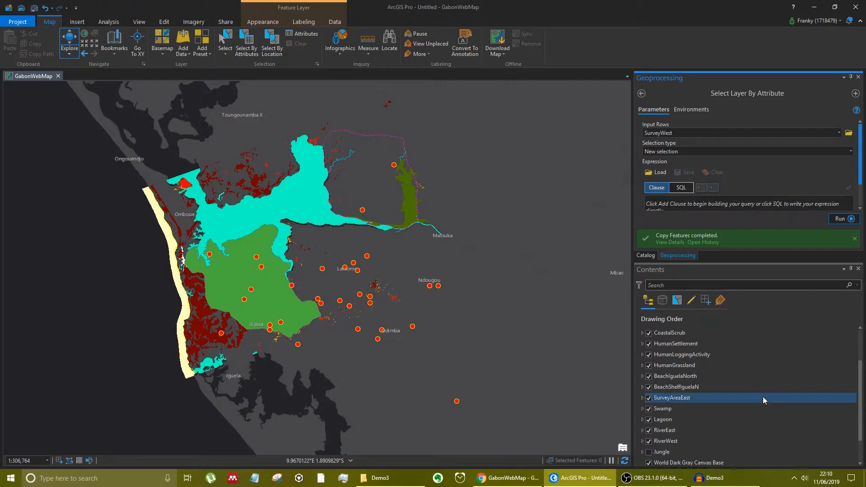
scroll(721, 350, "up", 1)
left_click(673, 355)
mouse_move(673, 356)
left_mouse_down()
mouse_move(693, 449)
mouse_move(683, 370)
left_mouse_up()
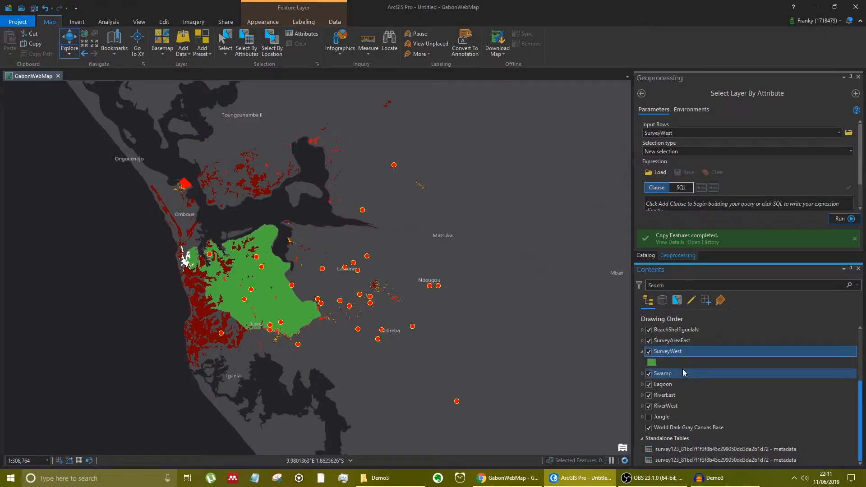
left_click(642, 354)
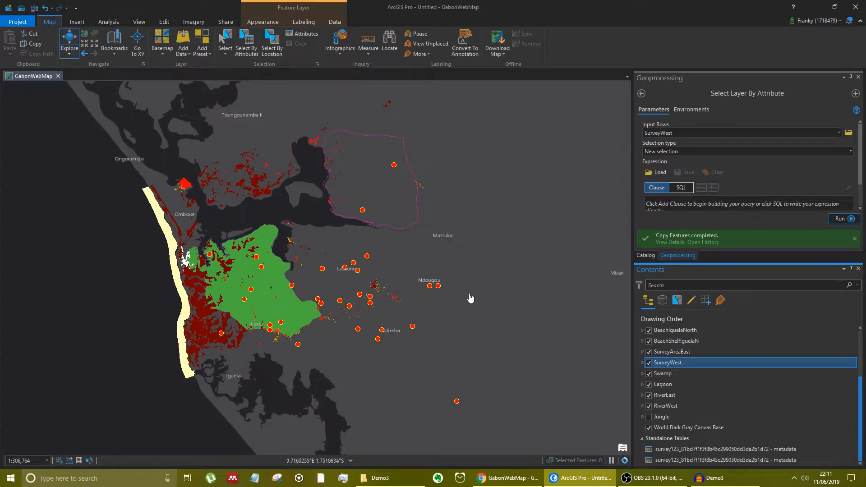
- Set the input rows of Select Layer By Attribute to GabonSurvey
left_click_drag(469, 297, 501, 318)
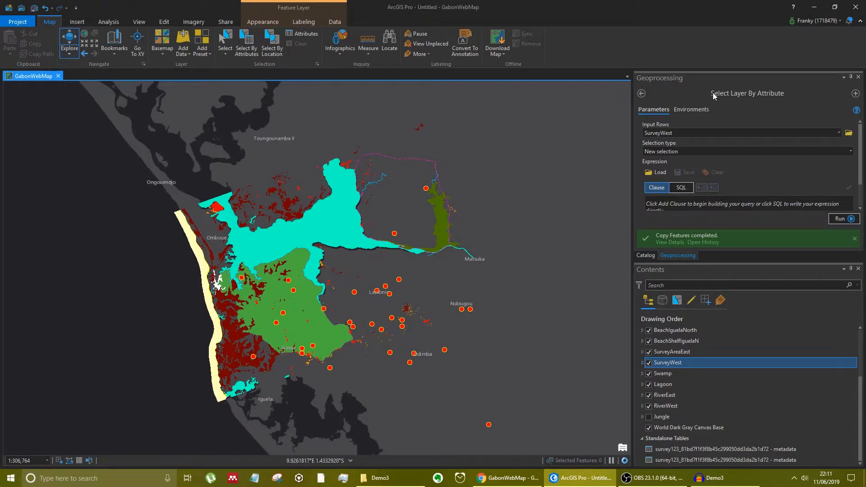
left_click(732, 92)
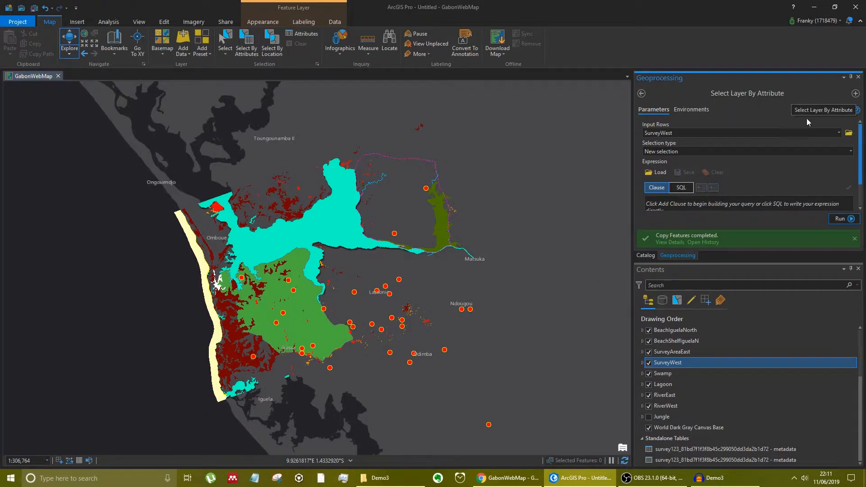
left_click(838, 132)
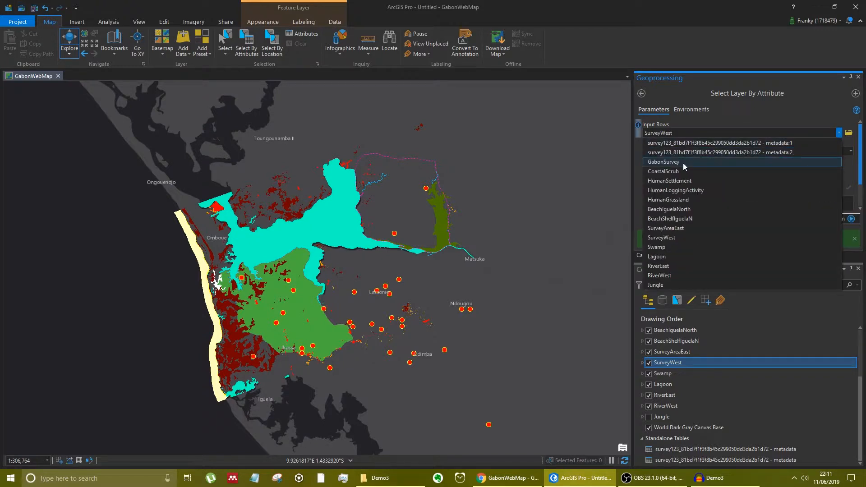
left_click(683, 163)
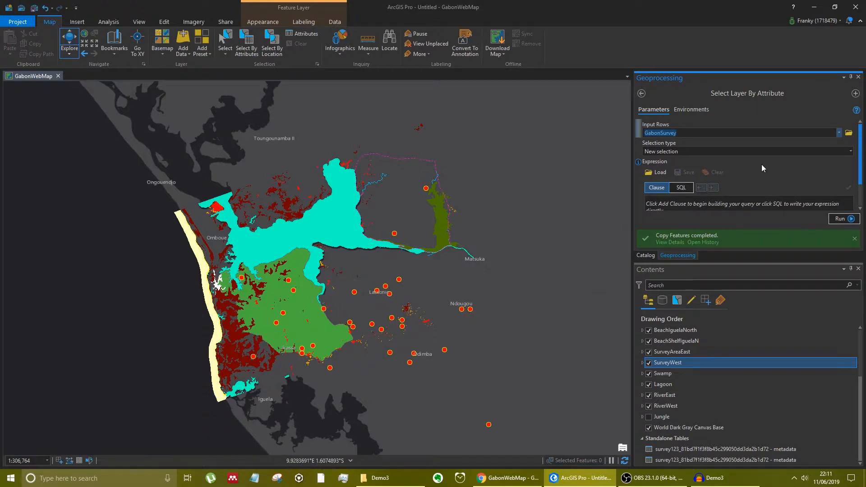
- Enlarge the Geoprocessing pane and choose New selection as the selection type
scroll(761, 165, "down", 1)
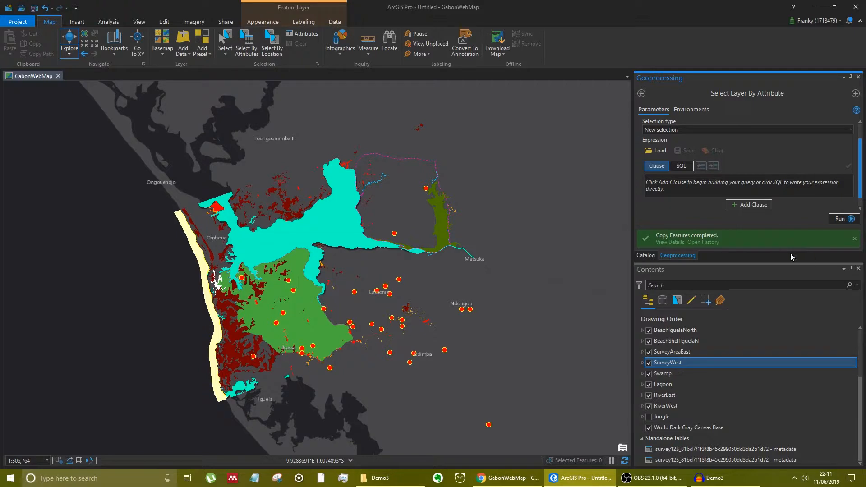
left_click_drag(777, 266, 789, 403)
left_click(856, 151)
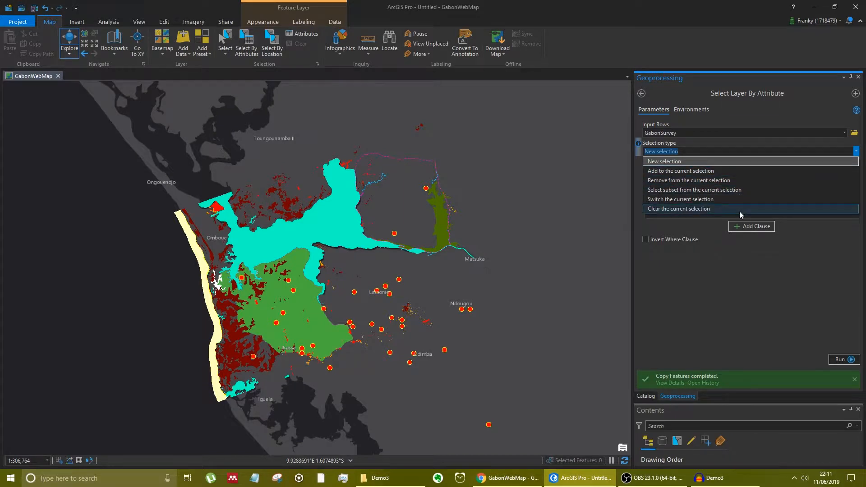
left_click(669, 161)
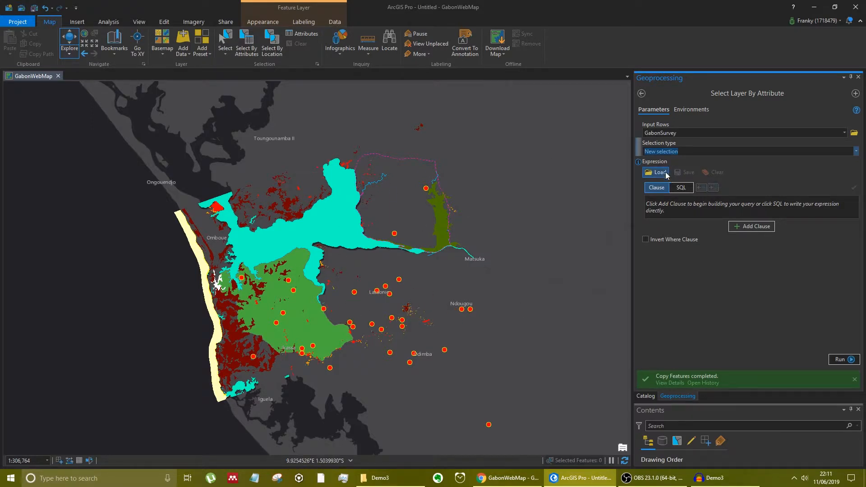
left_click(679, 189)
left_click(679, 189)
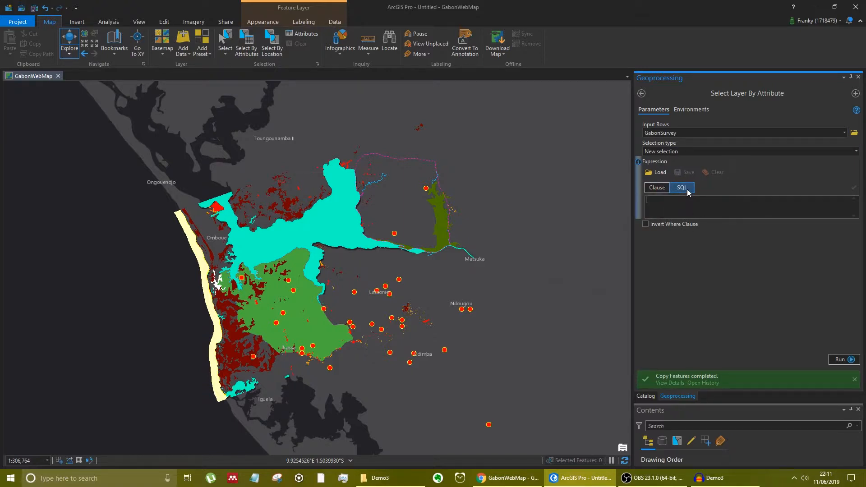
left_click(661, 188)
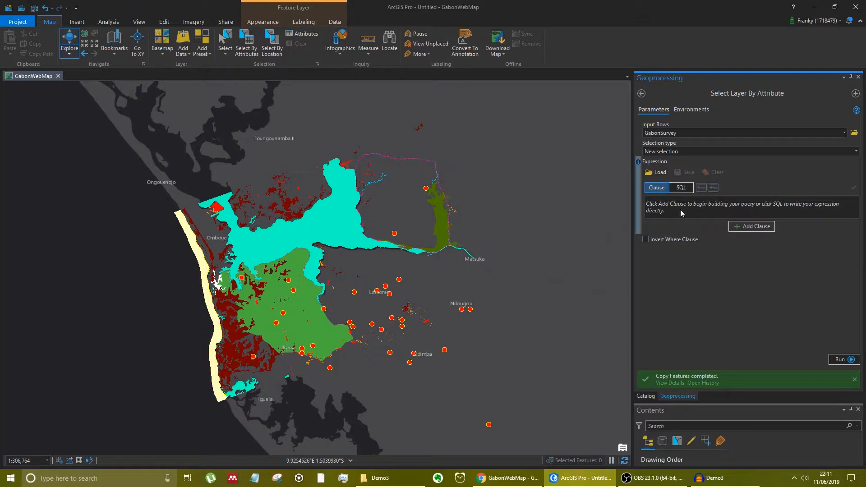
- Start a query clause with Type of Event as the field and ANMSIGHT - Sighting as the value
left_click(743, 228)
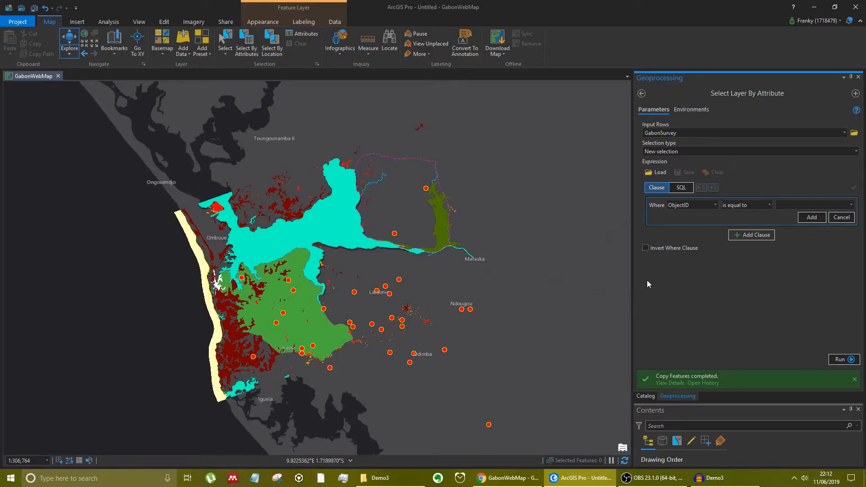
left_click(715, 205)
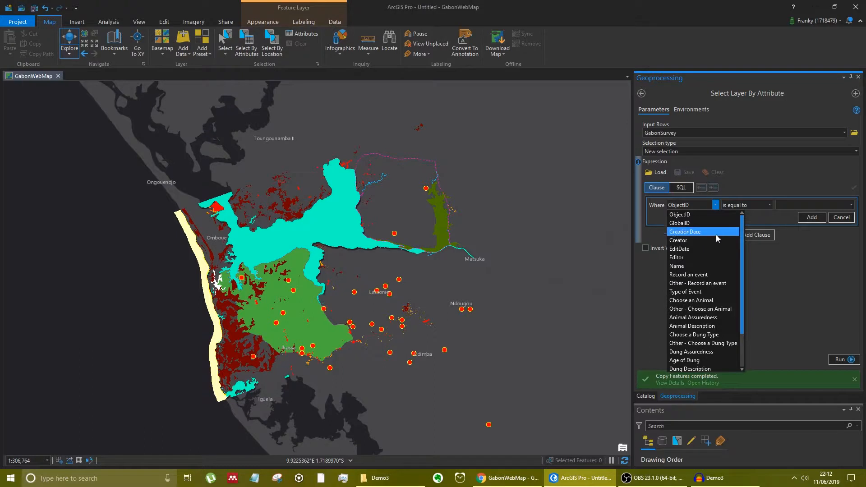
left_click(711, 292)
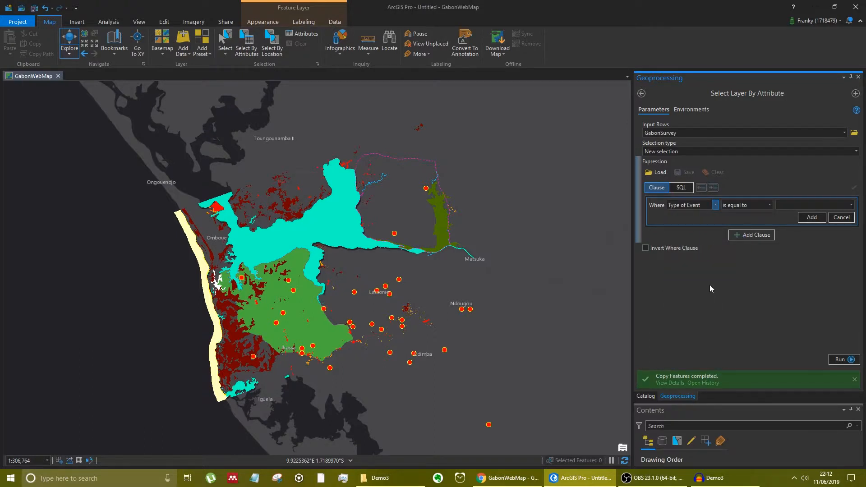
left_click(851, 205)
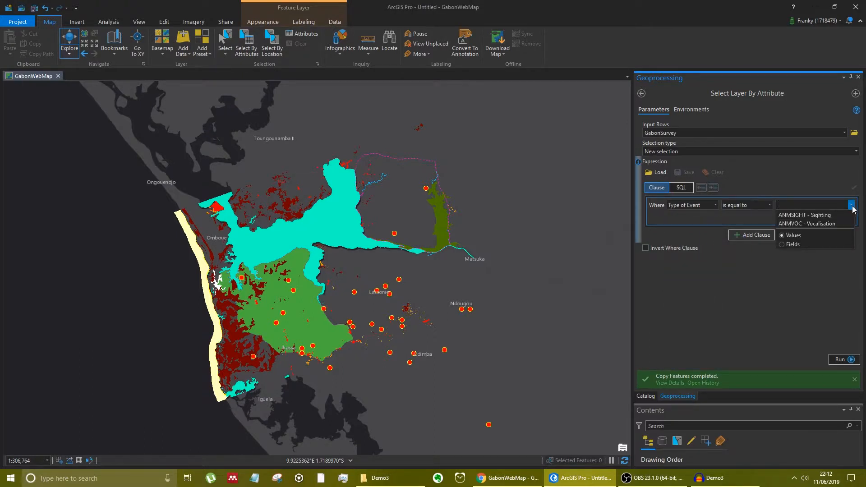
left_click(847, 217)
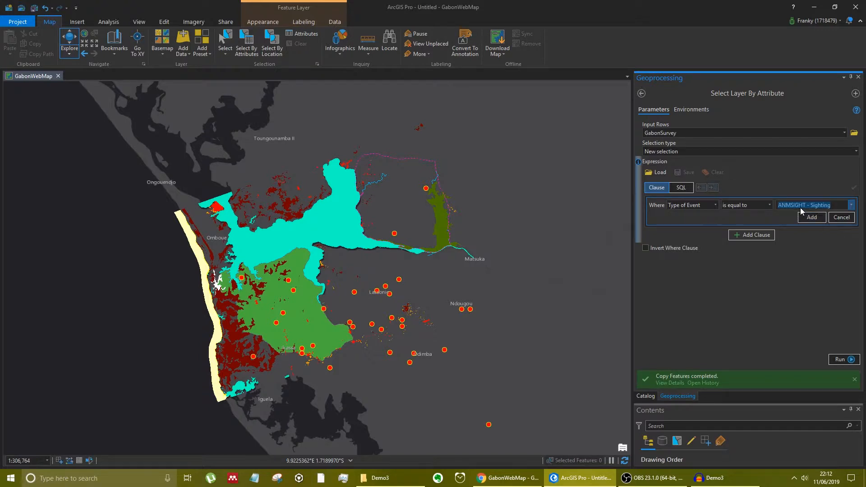
- Choose "is equal to" as the Type of Event clause's operator and add the clause to the expression
left_click(769, 206)
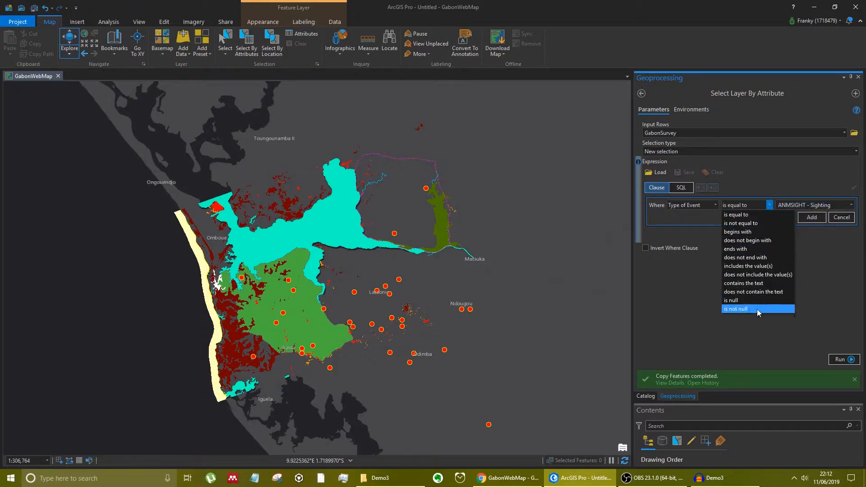
left_click(744, 216)
left_click(760, 208)
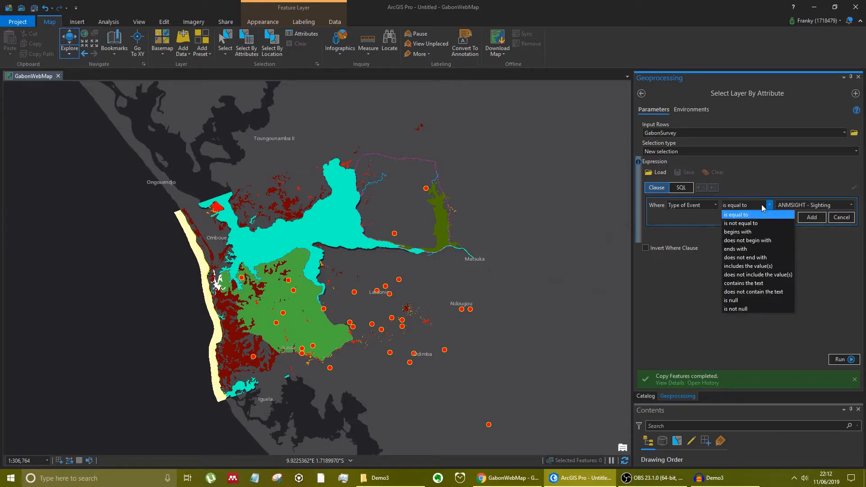
left_click(745, 215)
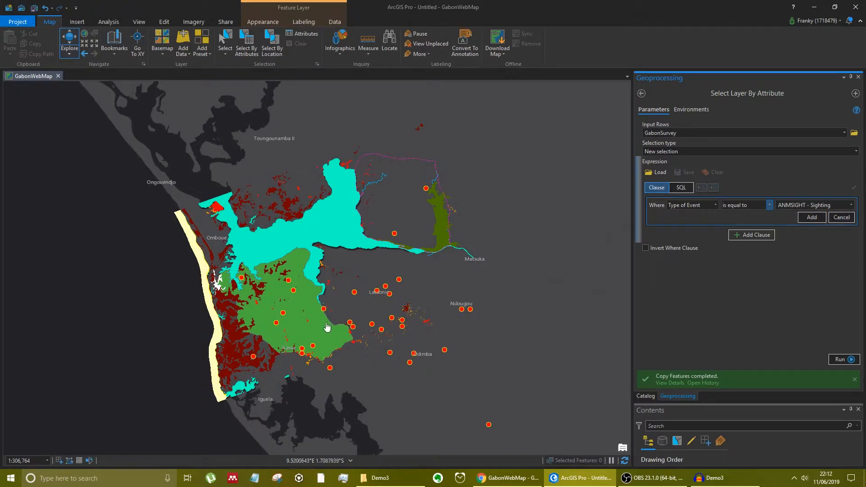
left_click(768, 204)
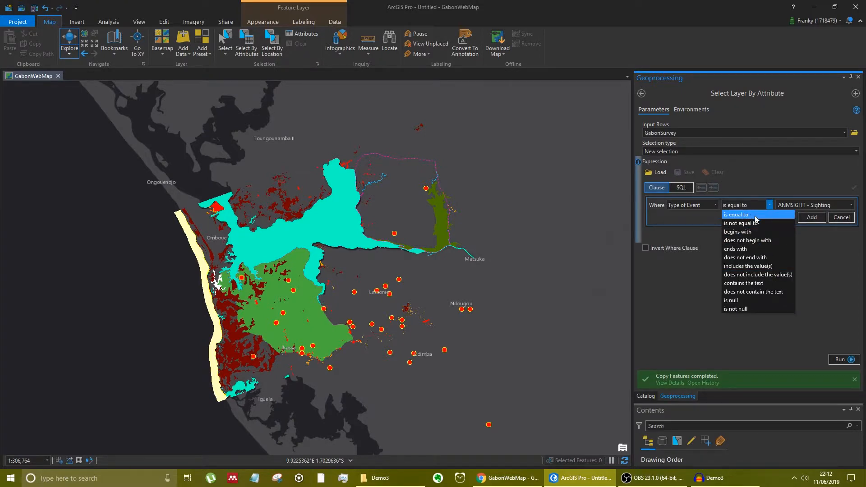
left_click(754, 216)
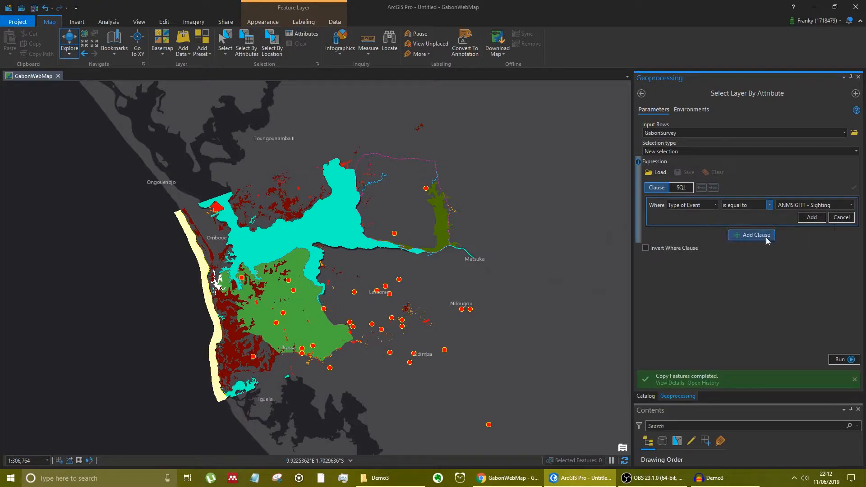
left_click(812, 217)
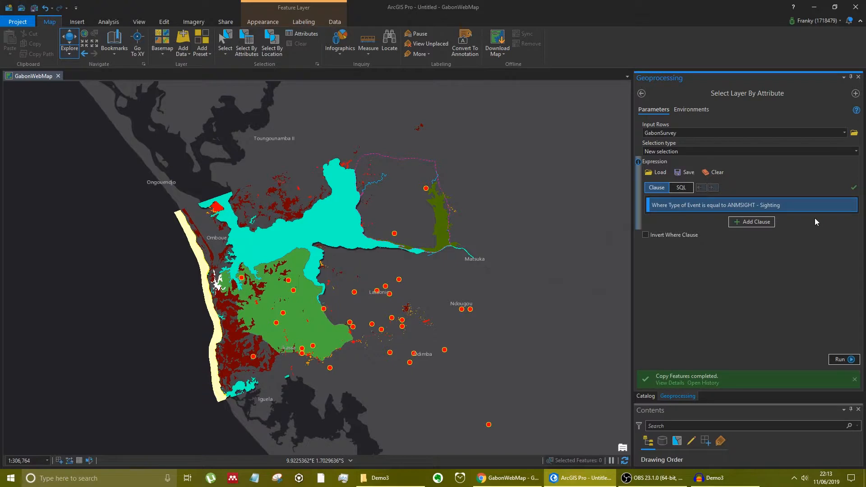
- Add an And clause where Choose an Animal is equal to ANMAFE - (B) African Forest Elephant and run the selection
left_click(762, 222)
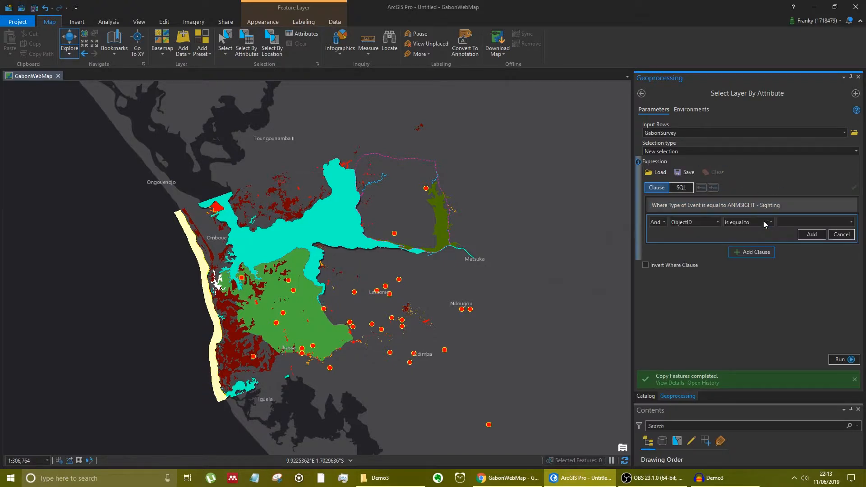
left_click(664, 223)
left_click(702, 224)
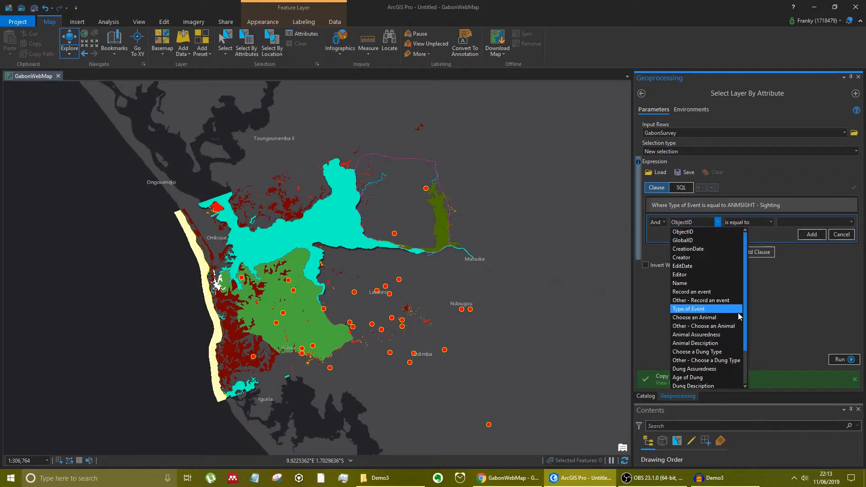
left_click(736, 318)
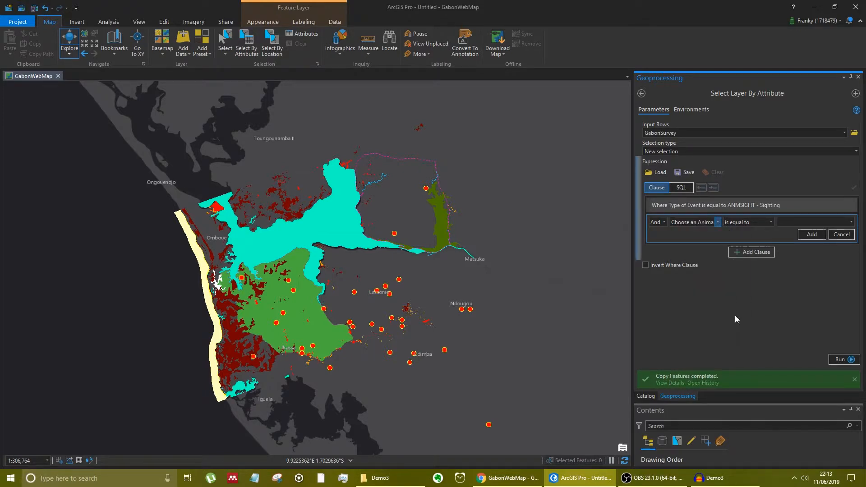
left_click(850, 222)
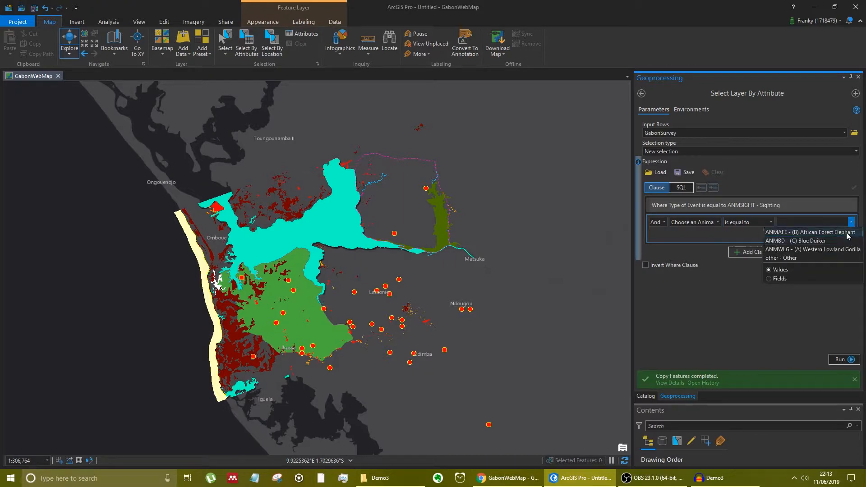
left_click(847, 233)
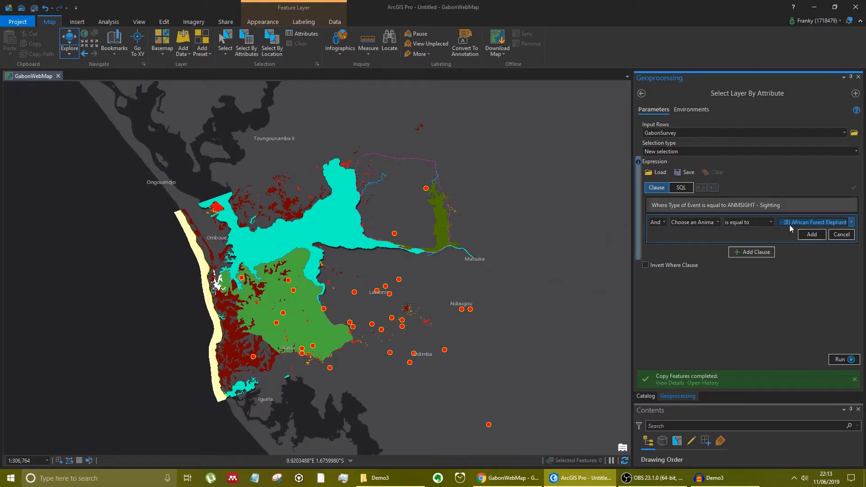
left_click(821, 235)
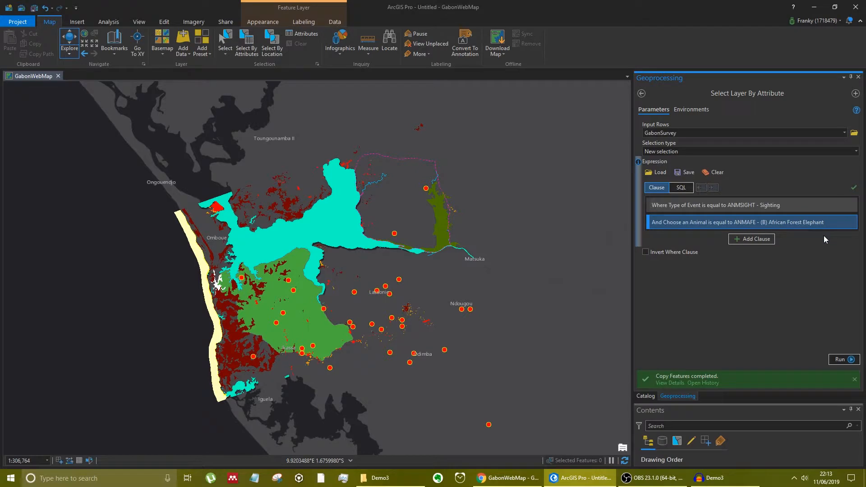
left_click(841, 360)
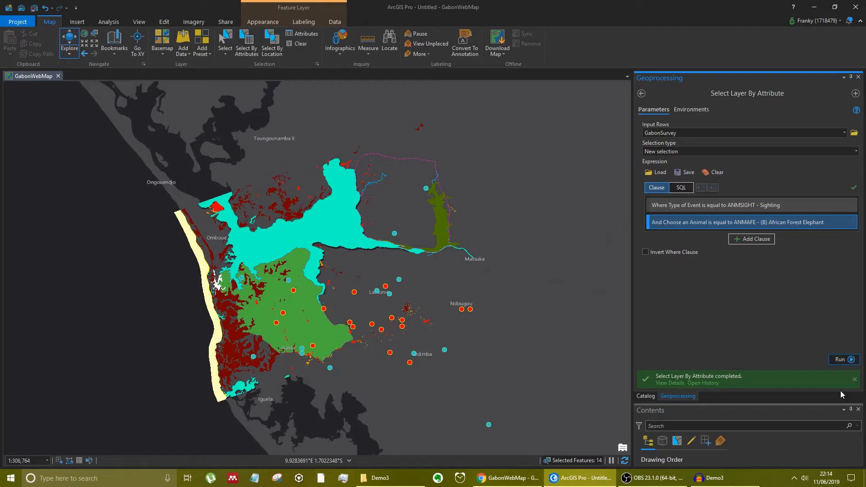
left_click(855, 380)
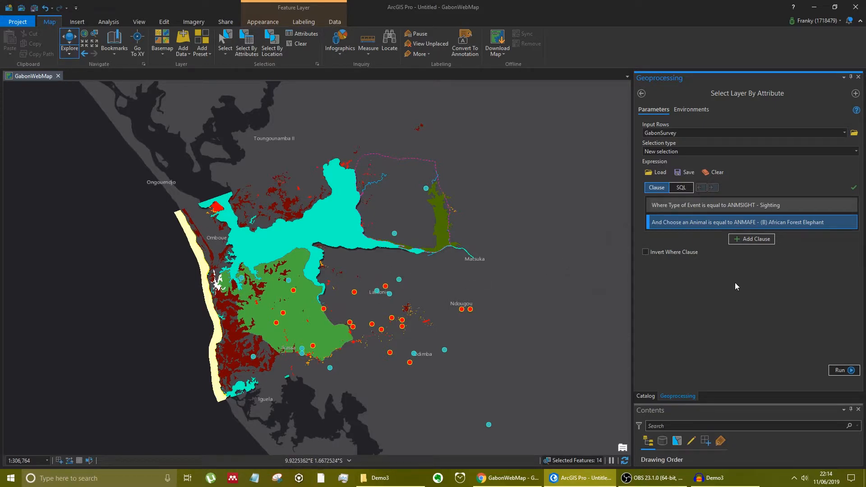
- Add an Or clause where Choose a Dung Type is equal to DNGAFE - (B) African Forest Elephat and run the selection
left_click(743, 239)
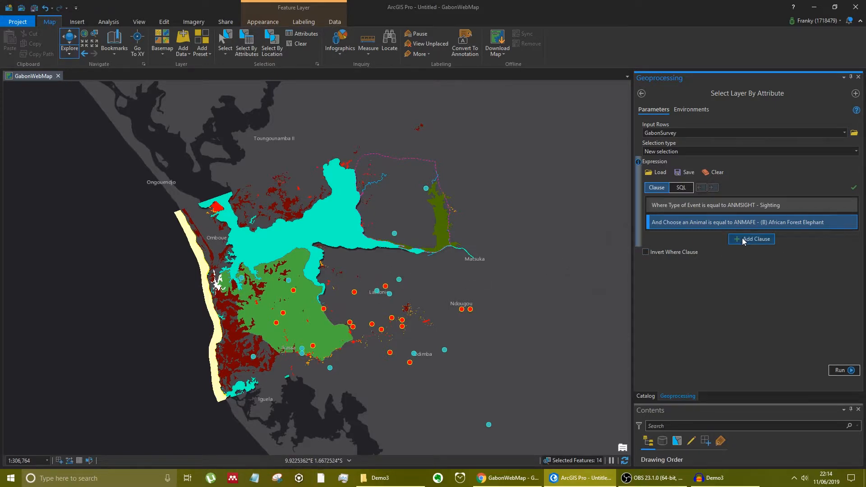
left_click(666, 241)
left_click(661, 256)
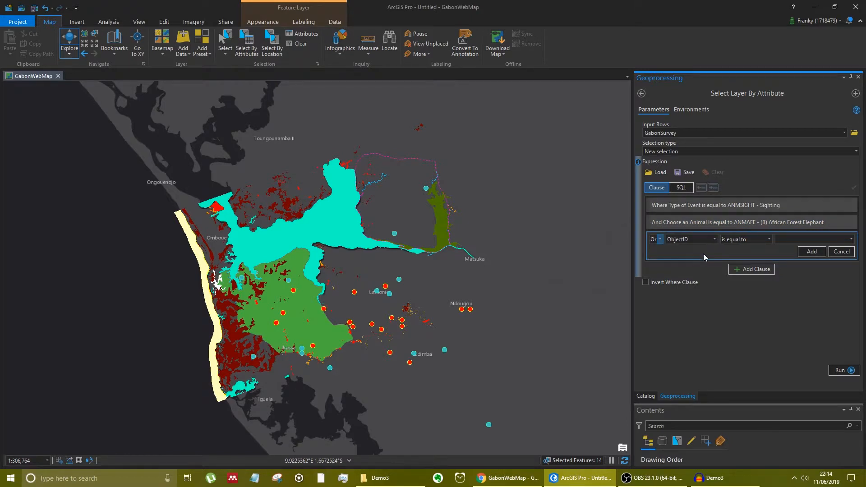
left_click(715, 240)
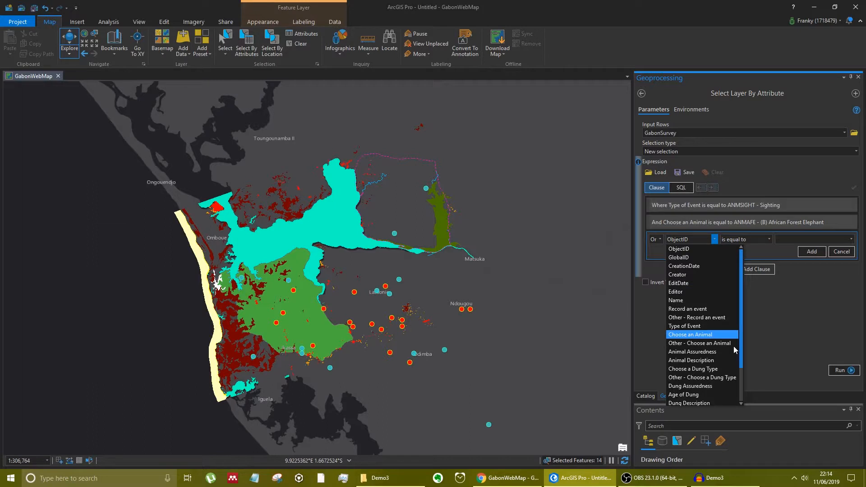
left_click(718, 368)
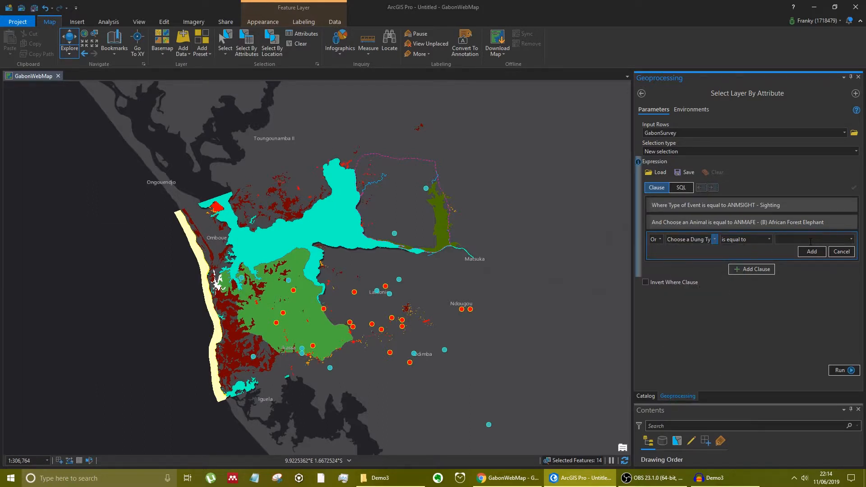
left_click(851, 239)
left_click(851, 253)
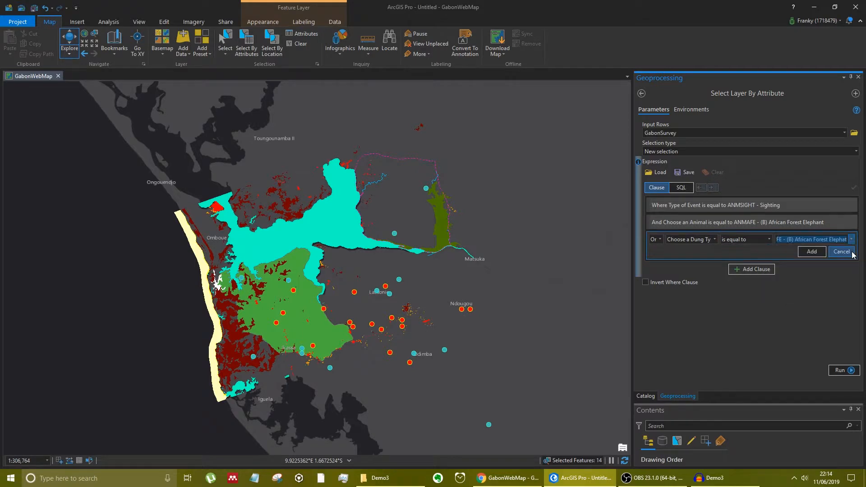
left_click(807, 253)
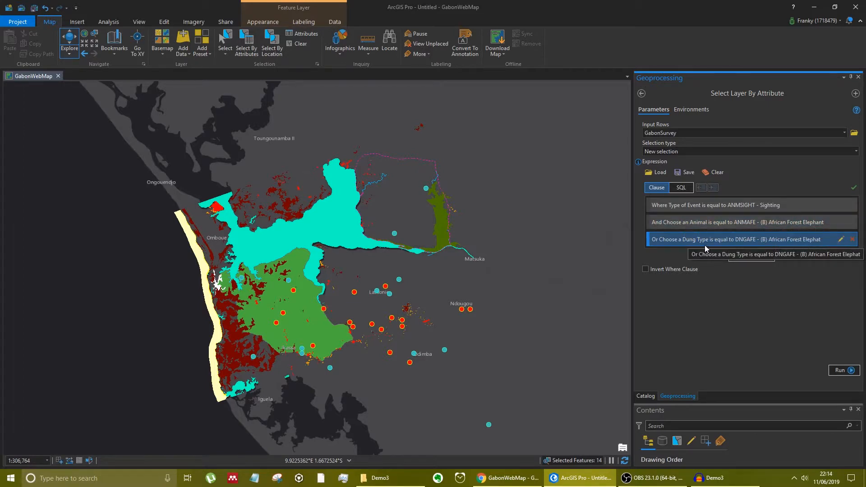
left_click(841, 371)
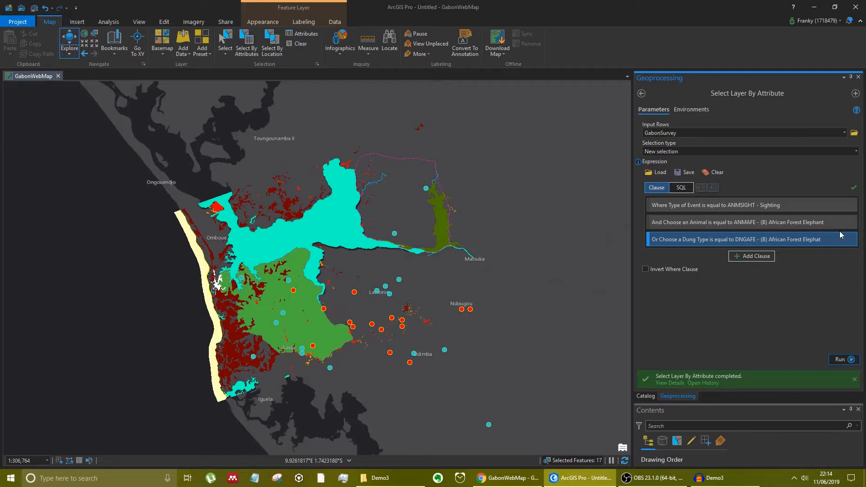
- Remove the Choose a Dung Type clause from the expression and rerun the selection
mouse_move(852, 241)
left_click(851, 239)
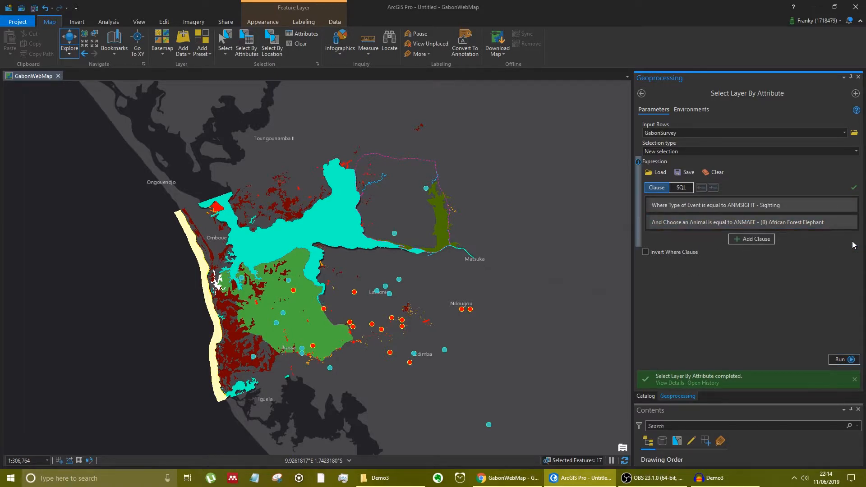
left_click(841, 360)
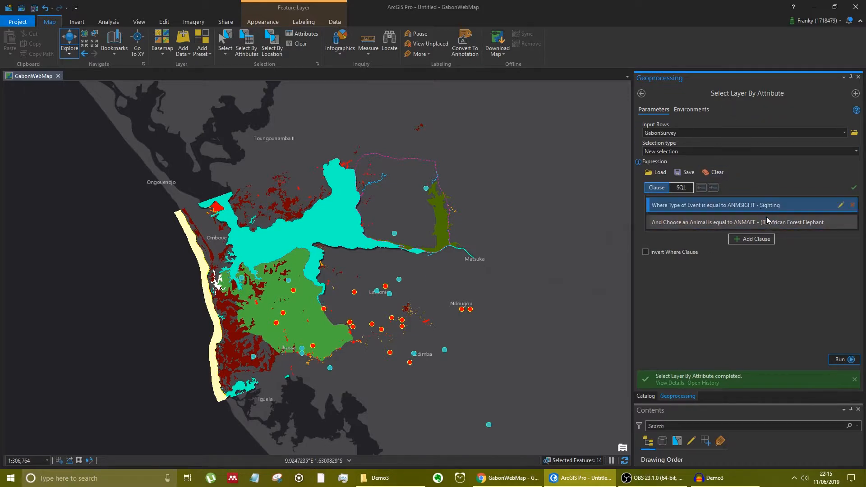
- Close the Select Layer By Attribute tool, enlarge the Contents pane and search the geoprocessing tools for Copy Features
left_click(858, 77)
left_click_drag(758, 407, 753, 296)
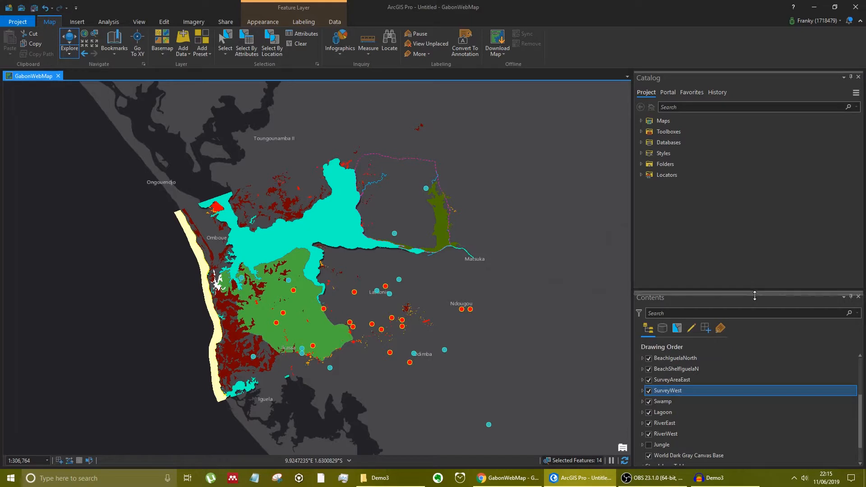
left_click(108, 22)
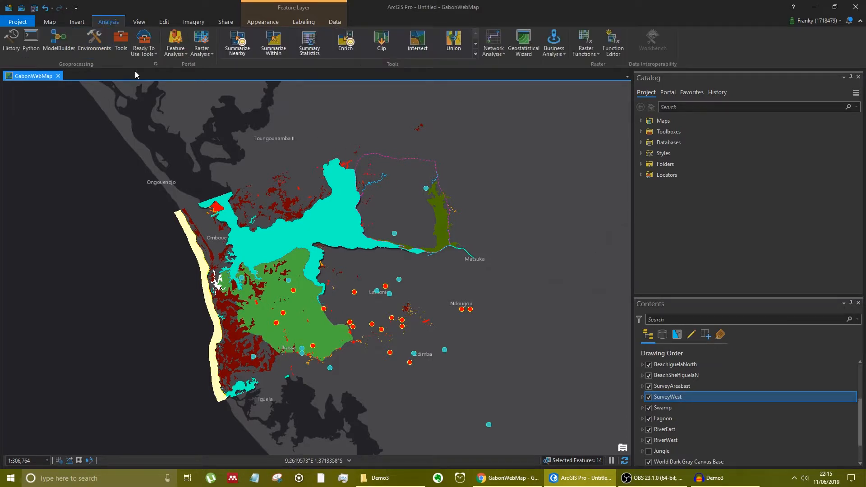
left_click(121, 41)
left_click(667, 94)
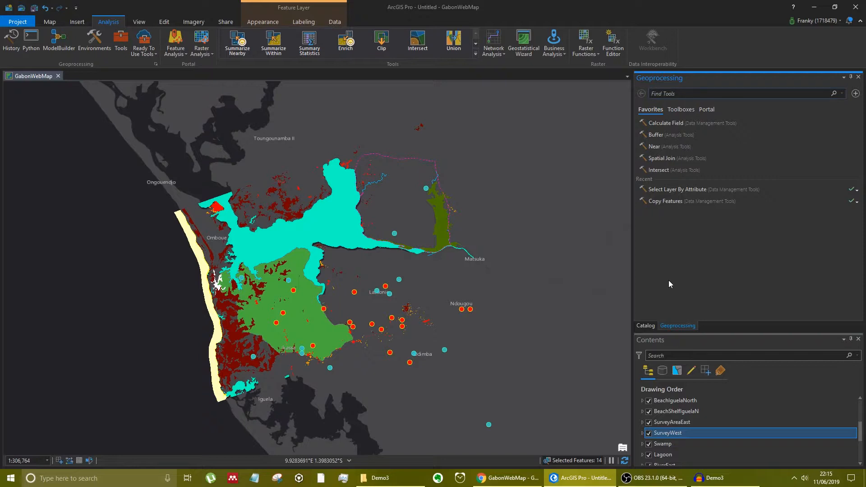
type("c")
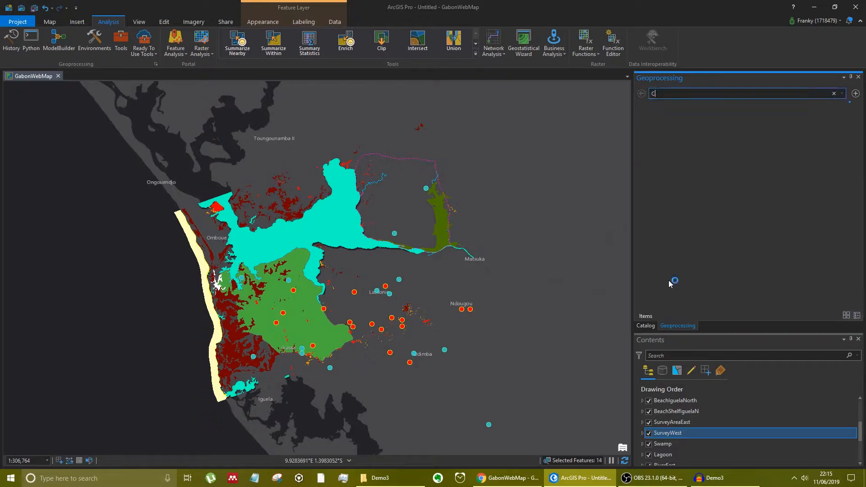
type("opy feature")
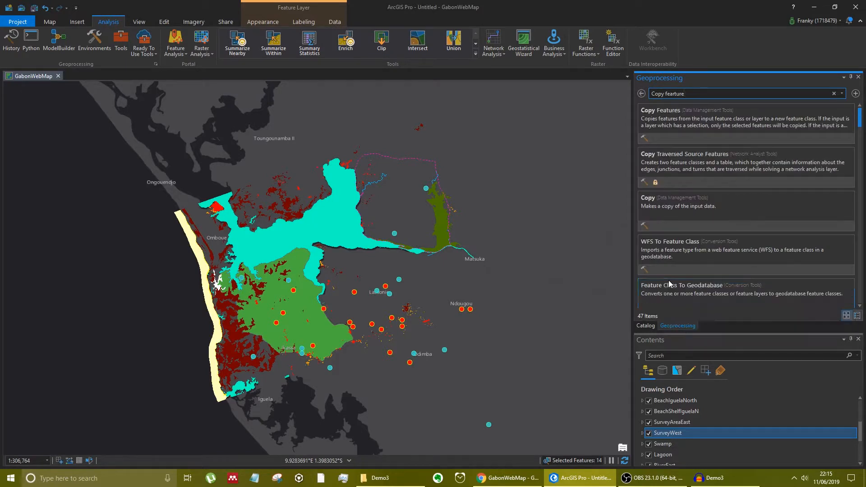
- Open the Copy Features tool and set its input features to GabonSurvey
left_click(682, 129)
left_click(642, 93)
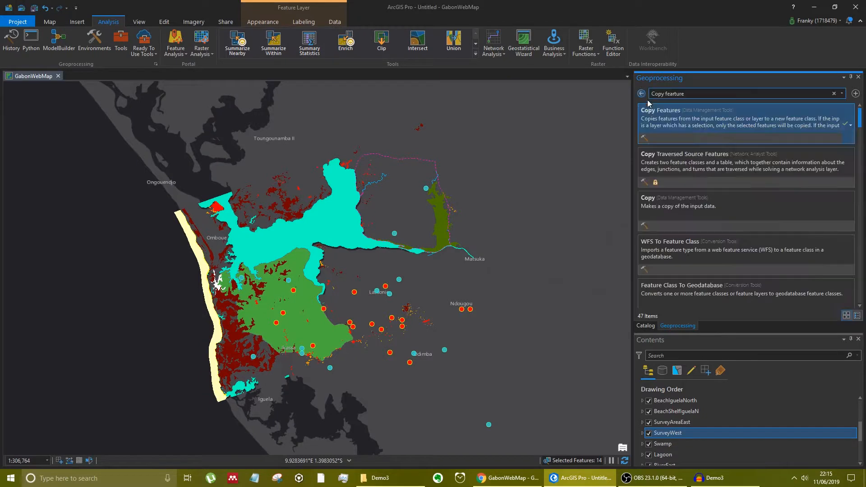
right_click(695, 126)
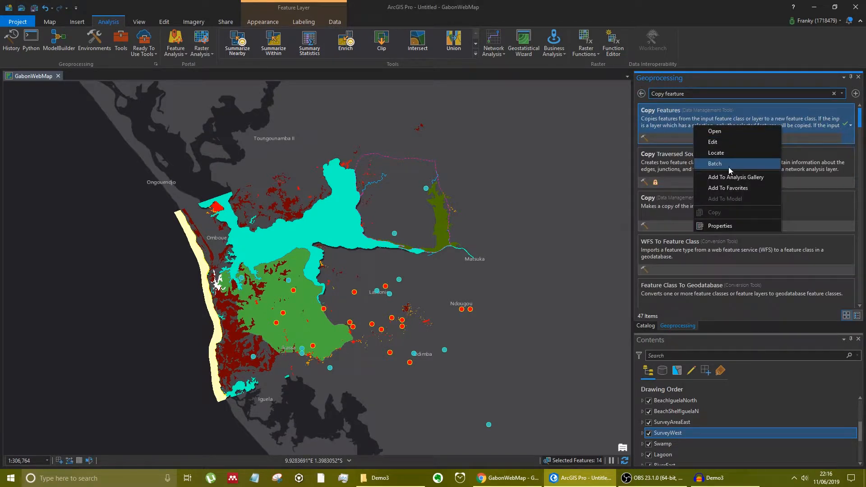
left_click(663, 128)
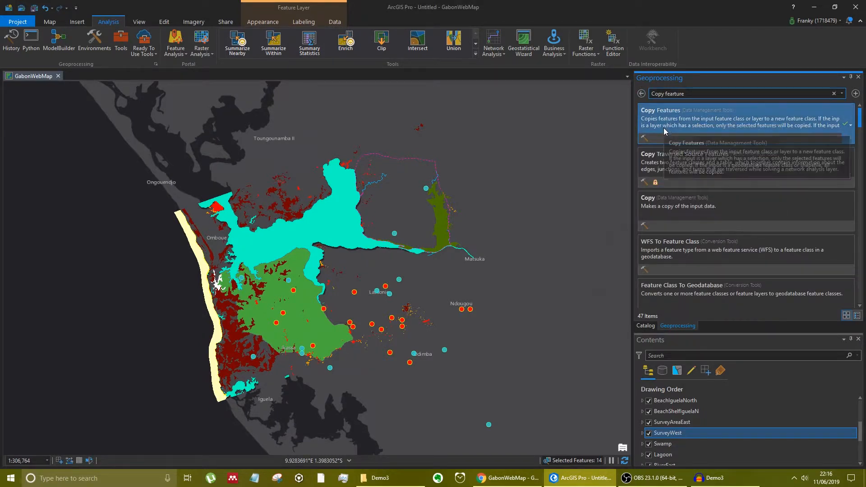
left_click(663, 128)
left_click(828, 132)
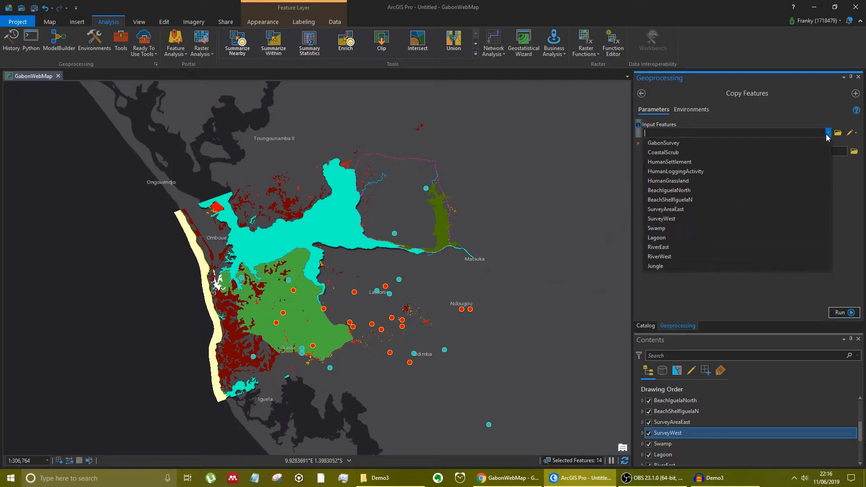
left_click(697, 143)
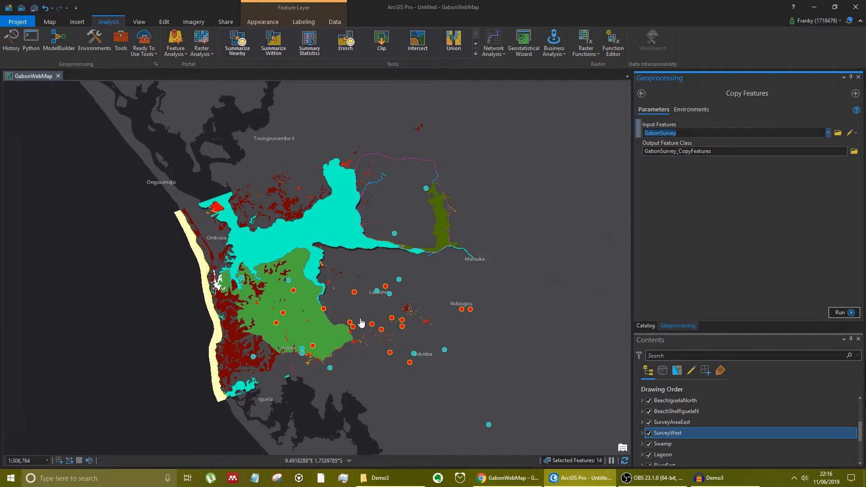
- Name the output feature class ElephantSightings and run Copy Features
key("Tab")
key("BackSpace")
key("BackSpace")
key("BackSpace")
key("BackSpace")
key("BackSpace")
key("BackSpace")
key("BackSpace")
key("BackSpace")
key("BackSpace")
key("BackSpace")
key("BackSpace")
key("BackSpace")
key("BackSpace")
key("BackSpace")
key("BackSpace")
key("BackSpace")
key("BackSpace")
key("BackSpace")
key("BackSpace")
key("BackSpace")
type("ElephantSightings")
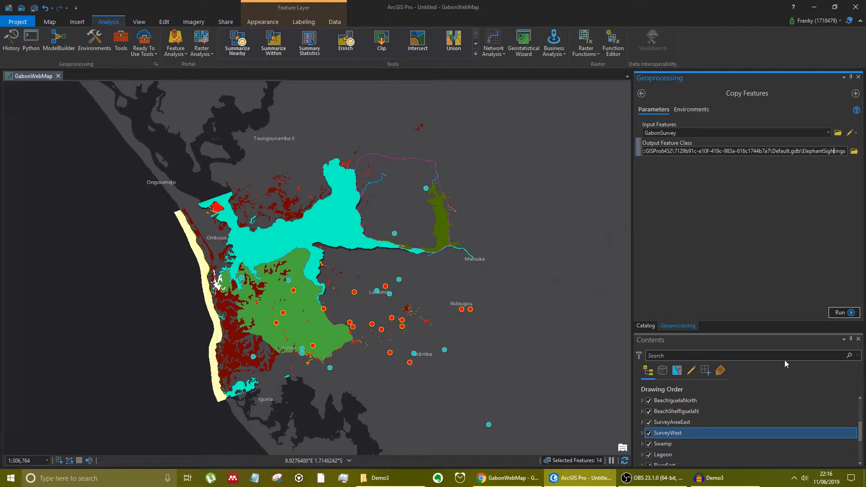
left_click(847, 313)
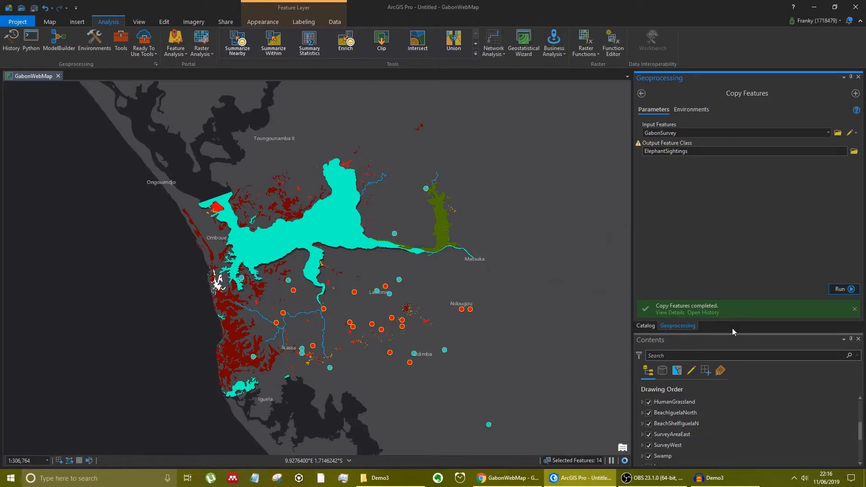
- Select the ElephantSightings layer, close the Geoprocessing pane and enlarge the Contents pane
left_click(722, 409)
scroll(709, 421, "up", 5)
left_click(713, 424)
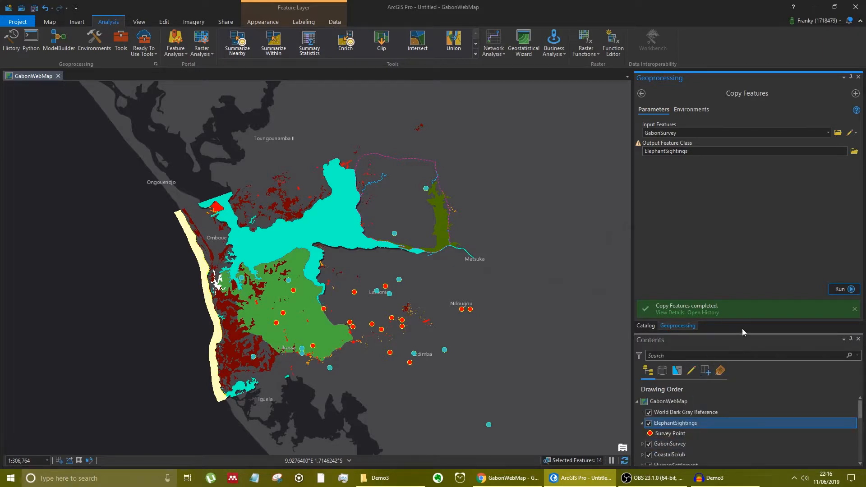
left_click(858, 77)
left_click_drag(758, 296, 762, 201)
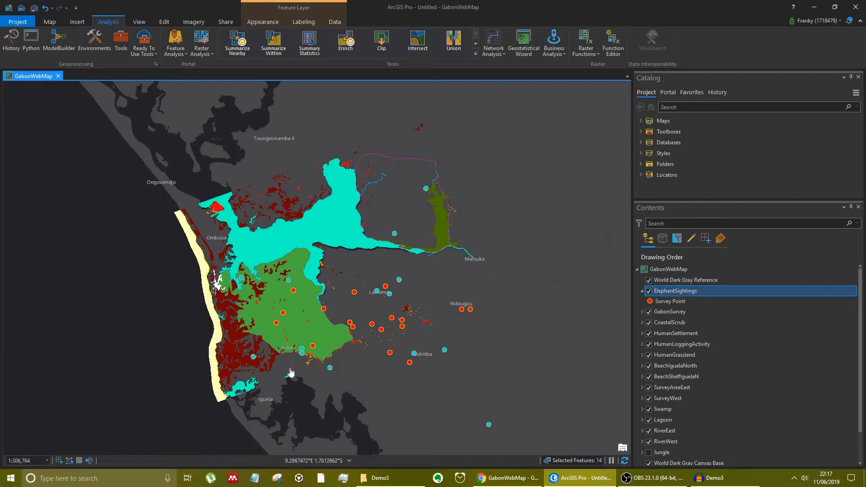
- Turn off all map layers at once, switch only GabonSurvey back on and expand its legend
left_click(649, 280, "ctrl")
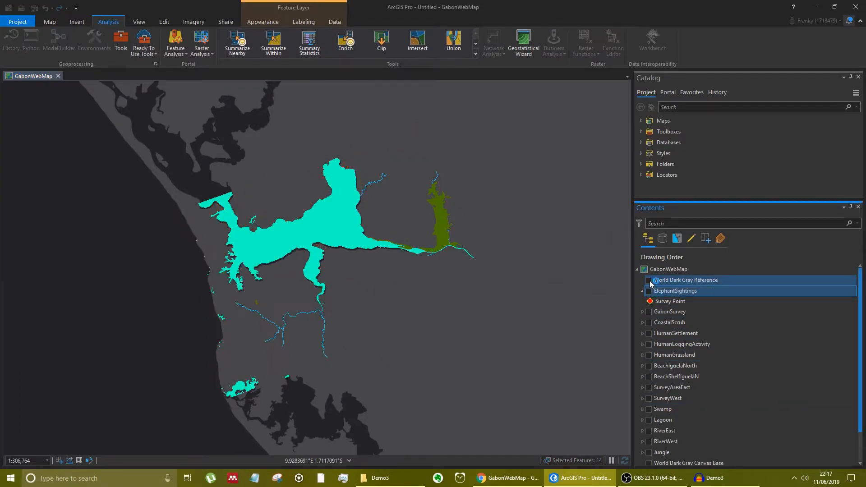
scroll(725, 362, "down", 2)
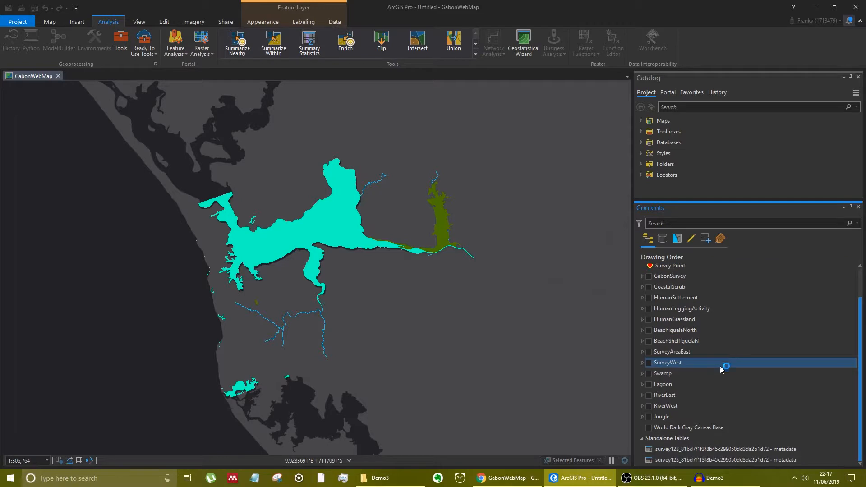
scroll(731, 391, "up", 2)
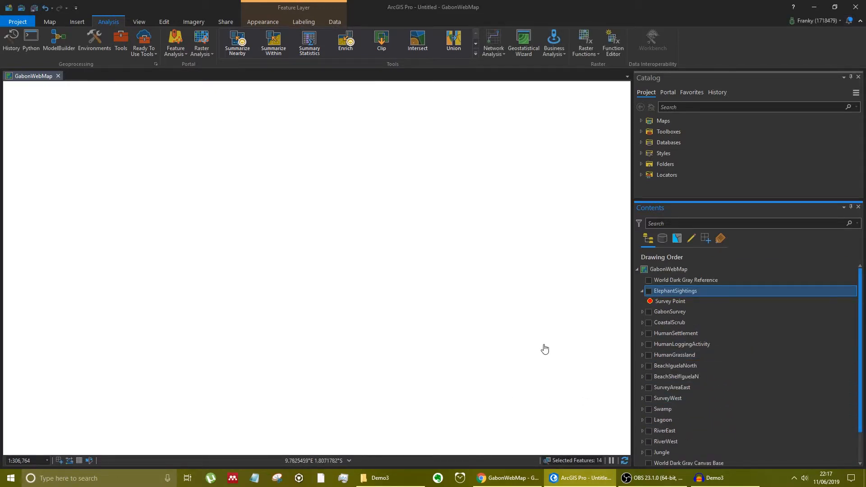
left_click(641, 291)
left_click(641, 291)
left_click(642, 312)
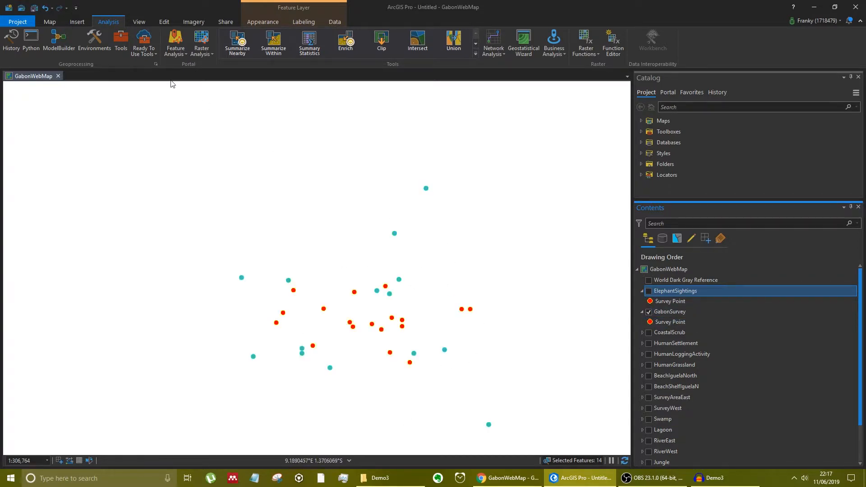
- Clear the current feature selection, hide the GabonSurvey layer and show the ElephantSightings layer
left_click(55, 25)
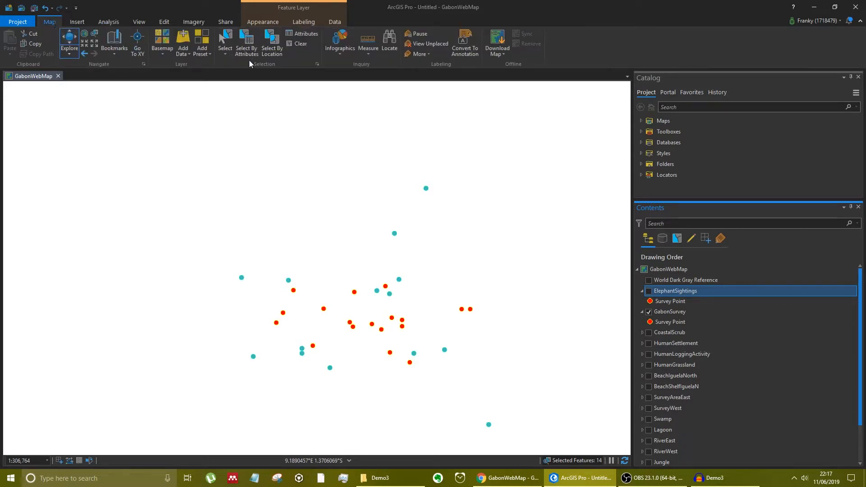
left_click(298, 44)
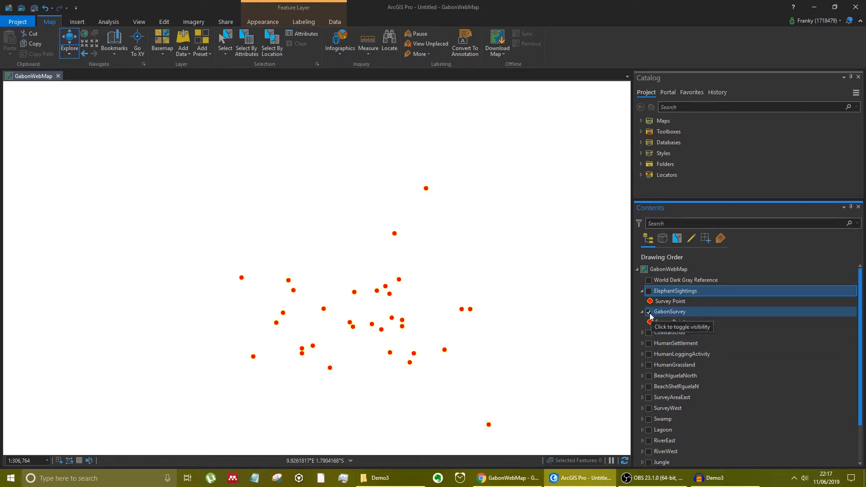
left_click(649, 312)
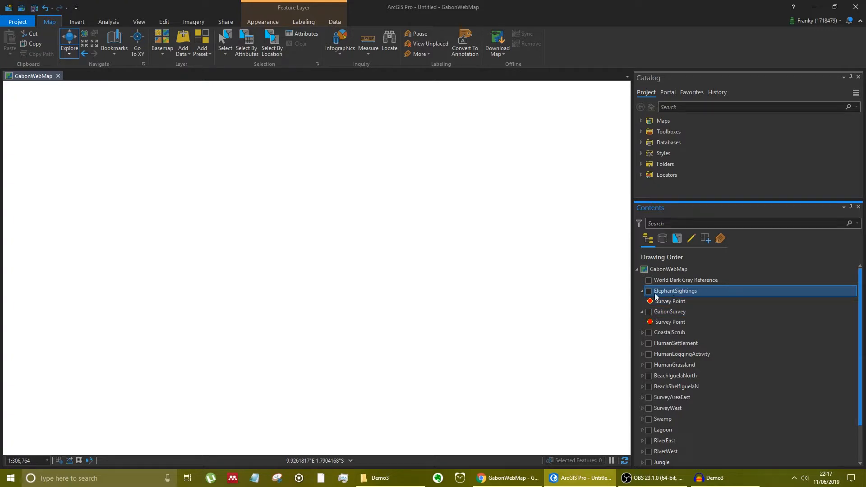
left_click(649, 291)
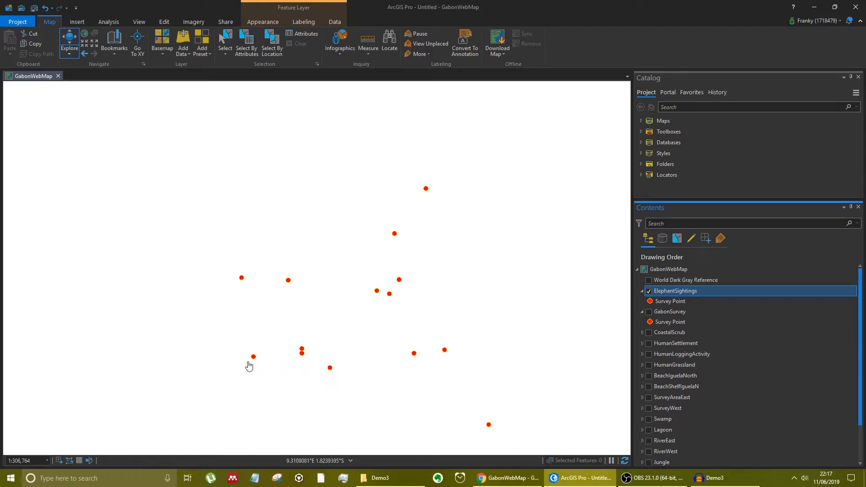
- Remove the GabonSurvey layer from the map and collapse the ElephantSightings legend
left_click(642, 312)
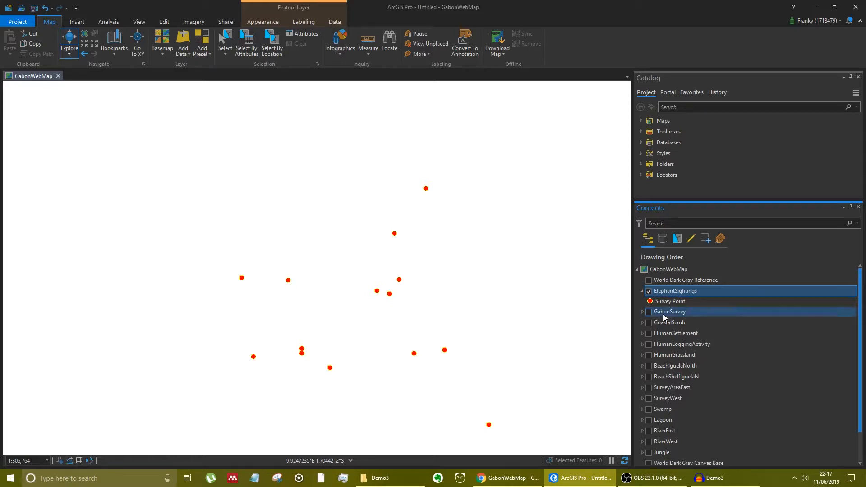
left_click(662, 314)
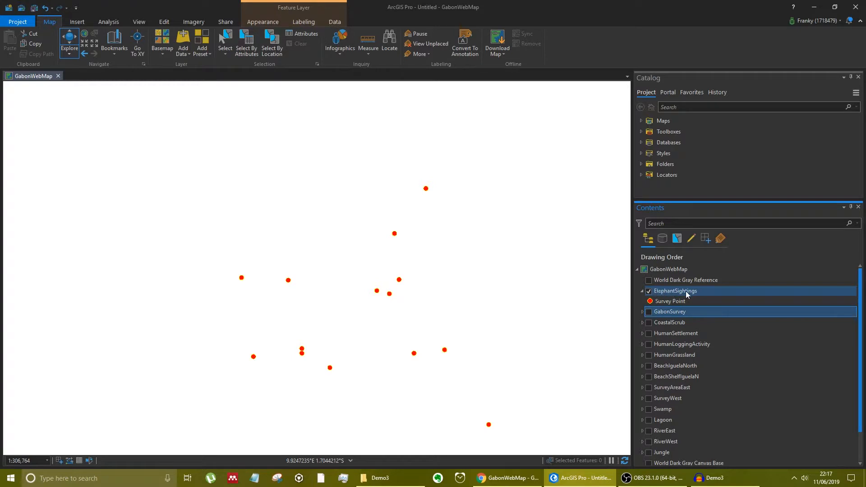
right_click(669, 314)
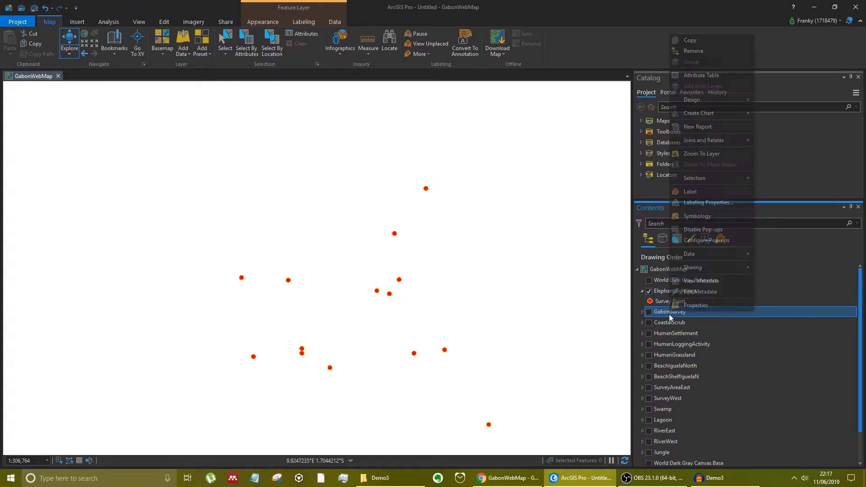
left_click(702, 53)
left_click(642, 292)
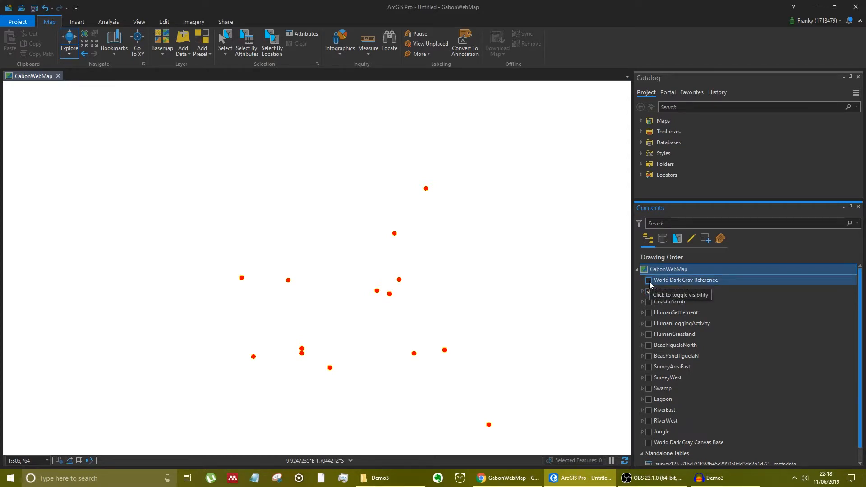
- Turn on all map layers at once and remove the Jungle layer
left_click(648, 280, "ctrl")
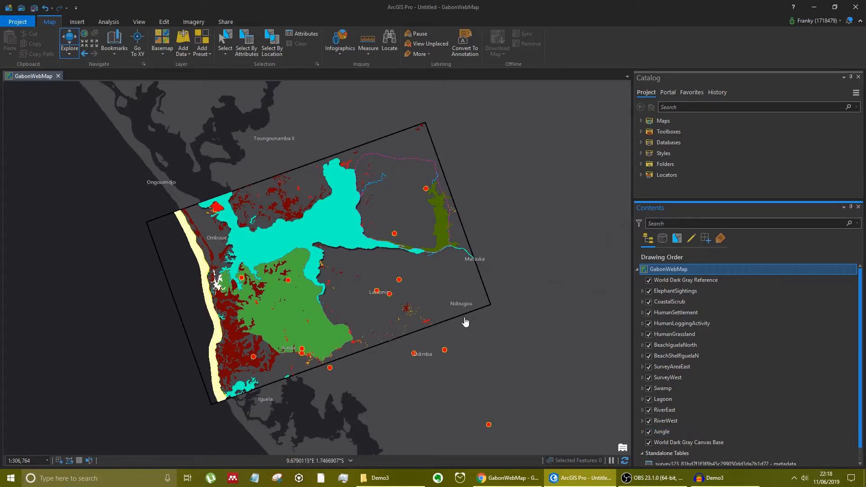
right_click(662, 432)
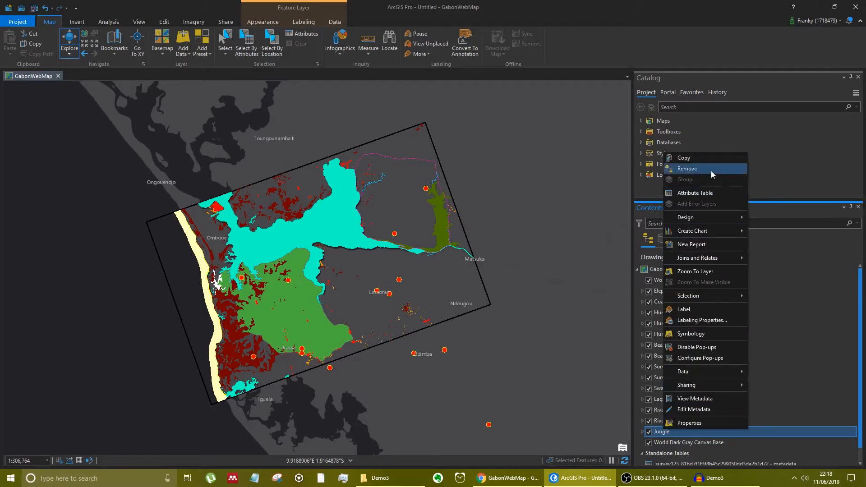
left_click(711, 169)
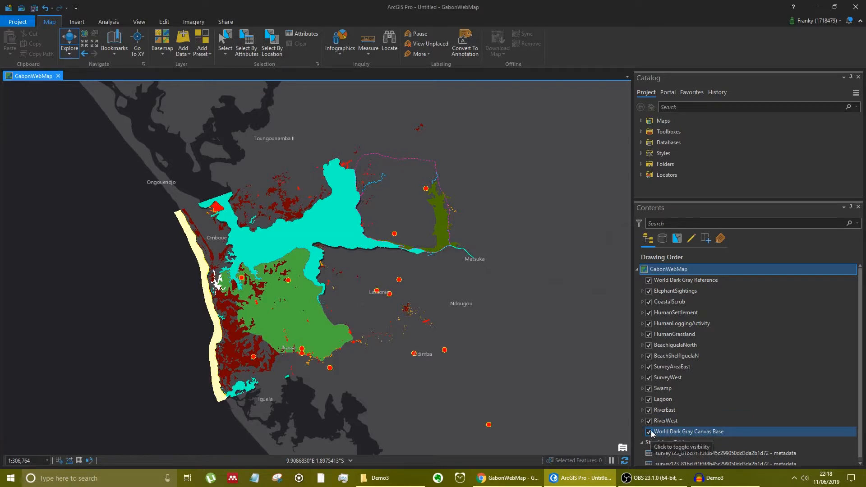
- Remove the consecutive layers from CoastalScrub through SurveyAreaEast from the map together
left_click(690, 305)
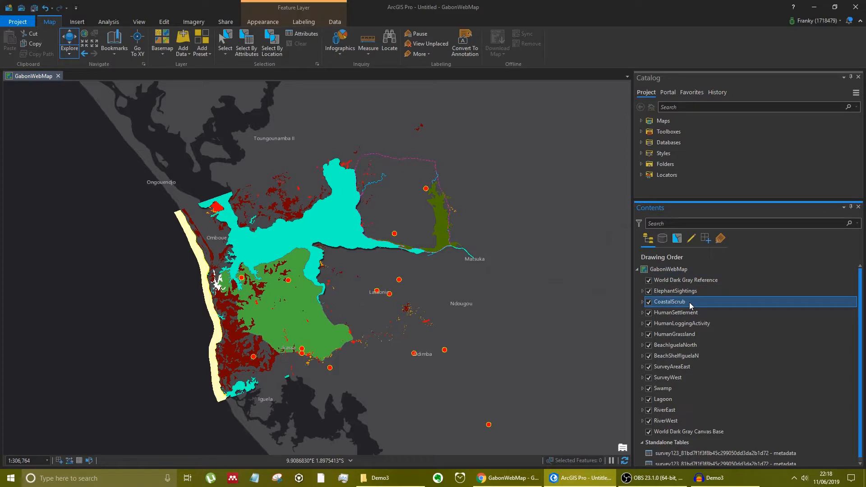
left_click(680, 370, "shift")
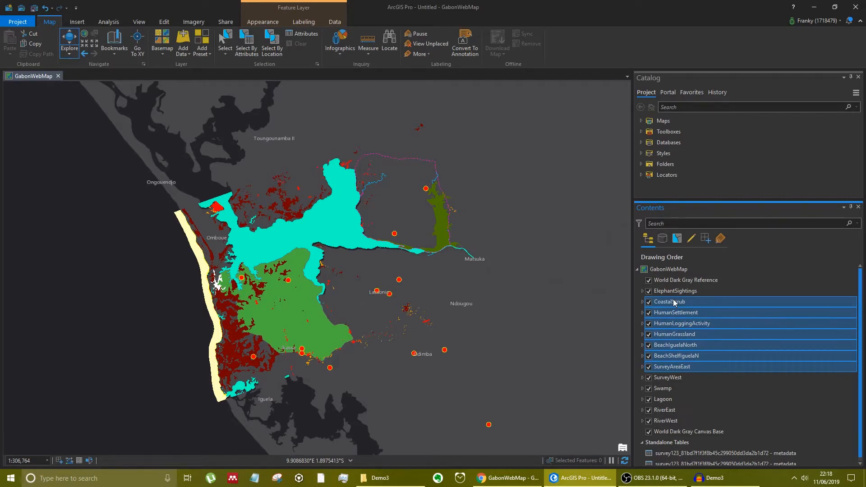
right_click(682, 322)
left_click(721, 63)
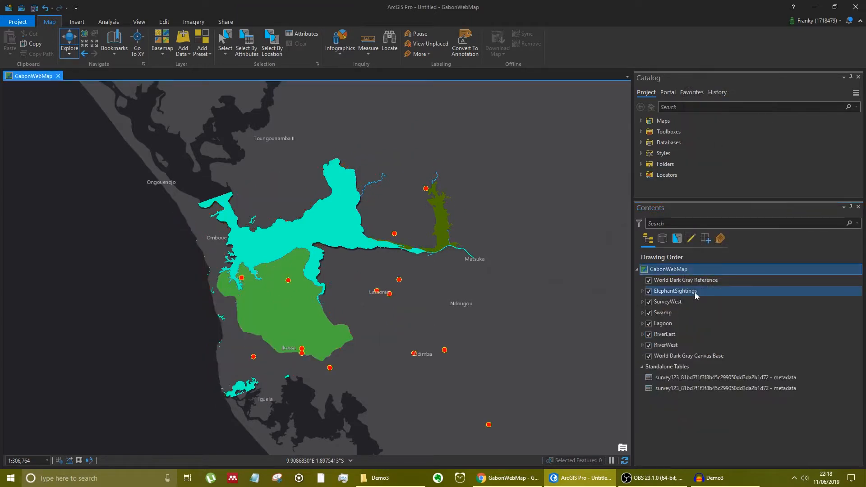
- Remove the Swamp, Lagoon, RiverEast and RiverWest layers from the map together
left_click(661, 312, "shift")
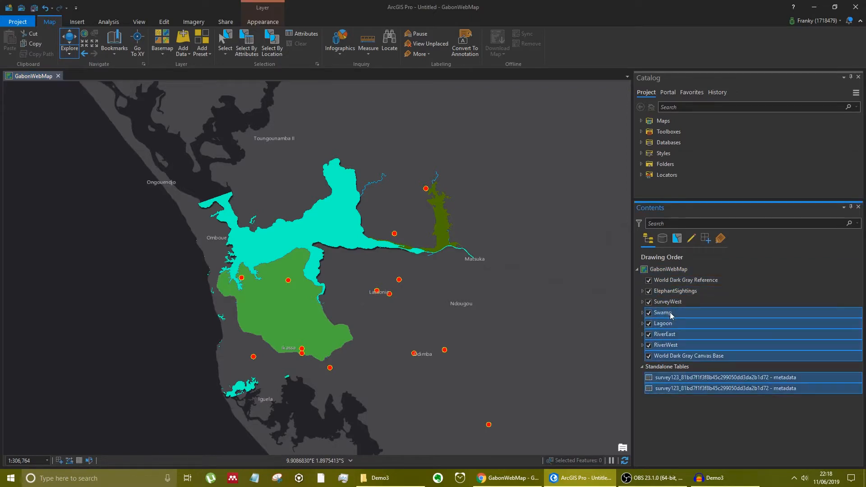
left_click(671, 315)
left_click(671, 334, "ctrl")
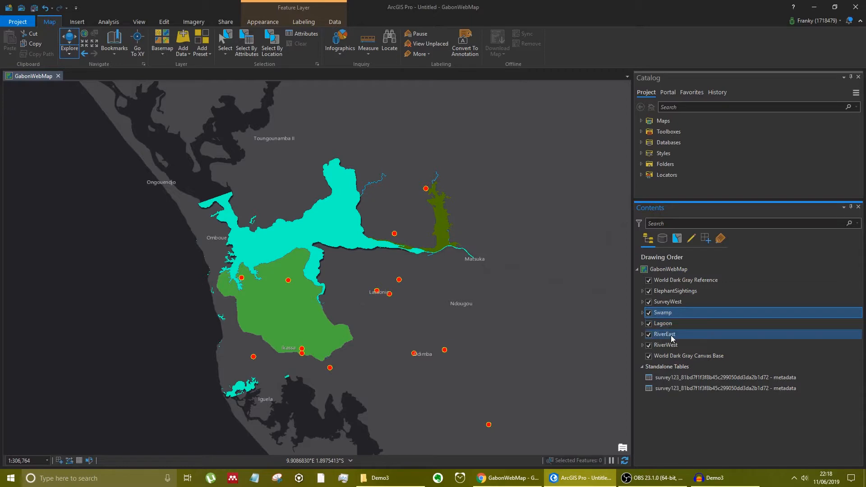
left_click(671, 335, "ctrl")
left_click(674, 356, "ctrl")
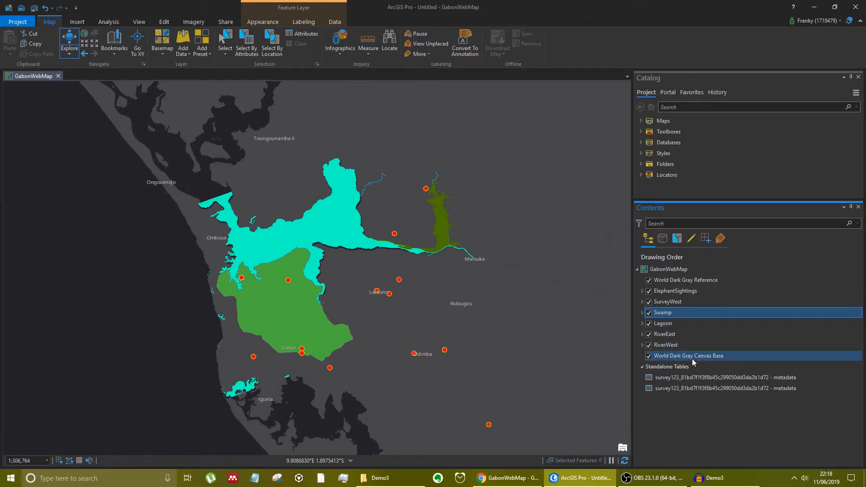
left_click(672, 347, "shift")
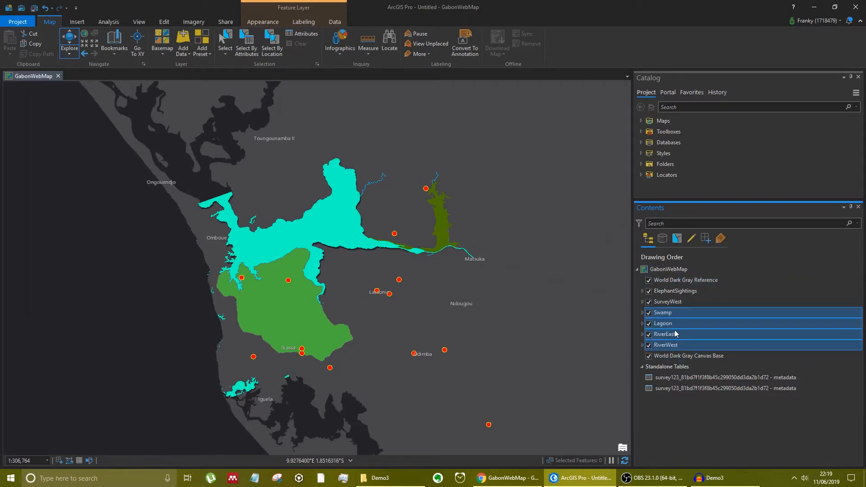
right_click(675, 334)
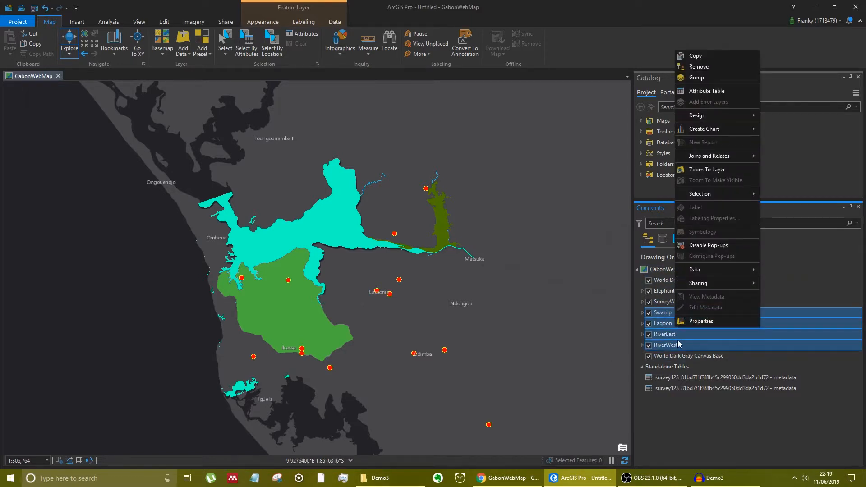
left_click(696, 67)
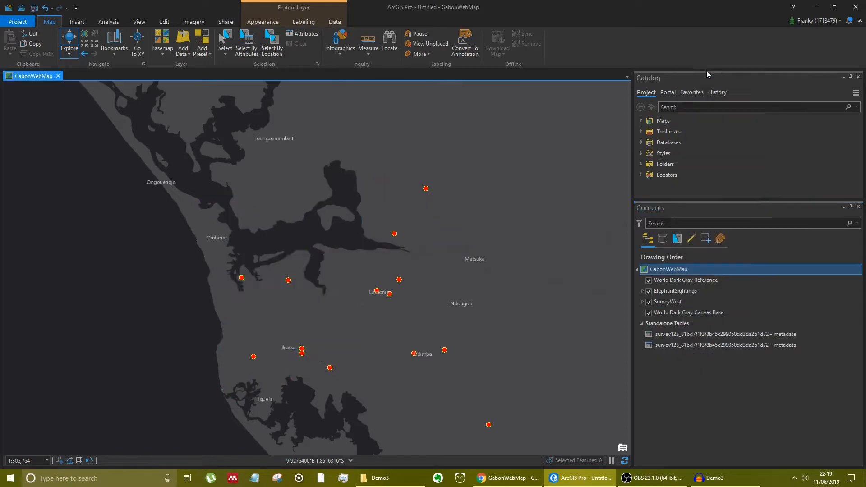
left_click_drag(508, 377, 506, 348)
left_click(656, 294)
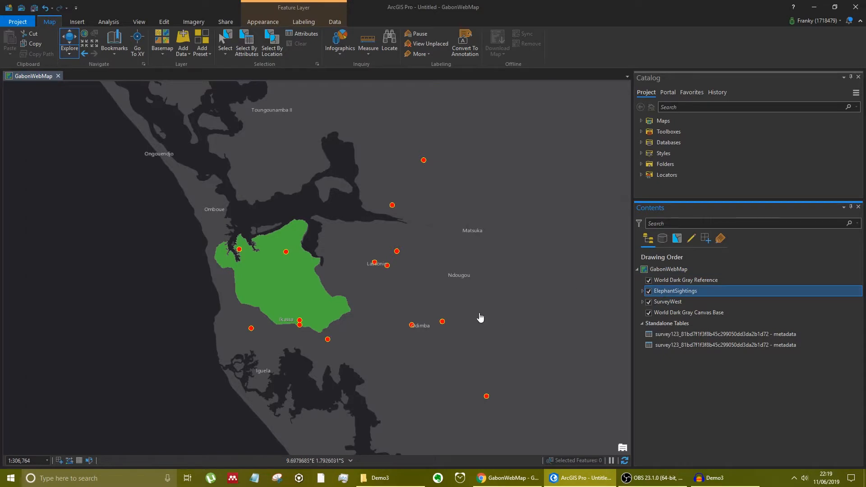
left_click(686, 302, "ctrl")
left_click(686, 302)
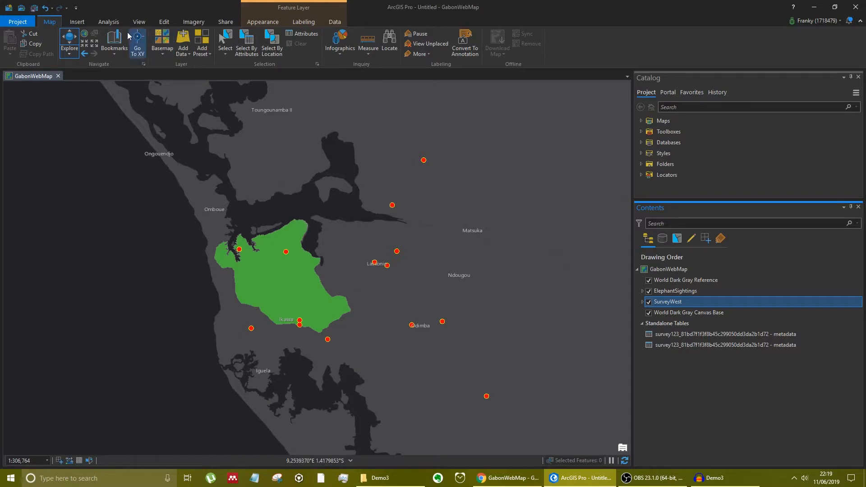
left_click(108, 22)
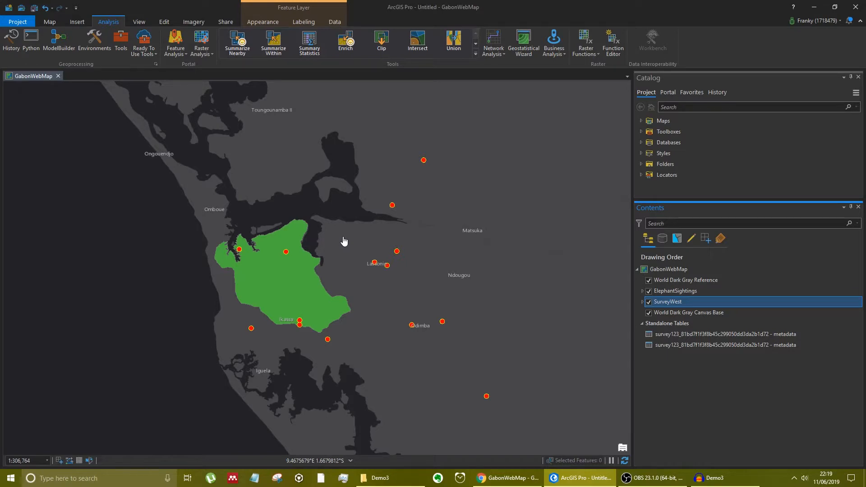
- Open the ElephantSightings attribute table, examine its fields across to the Quantity values, and close the table
left_click(667, 296, "ctrl")
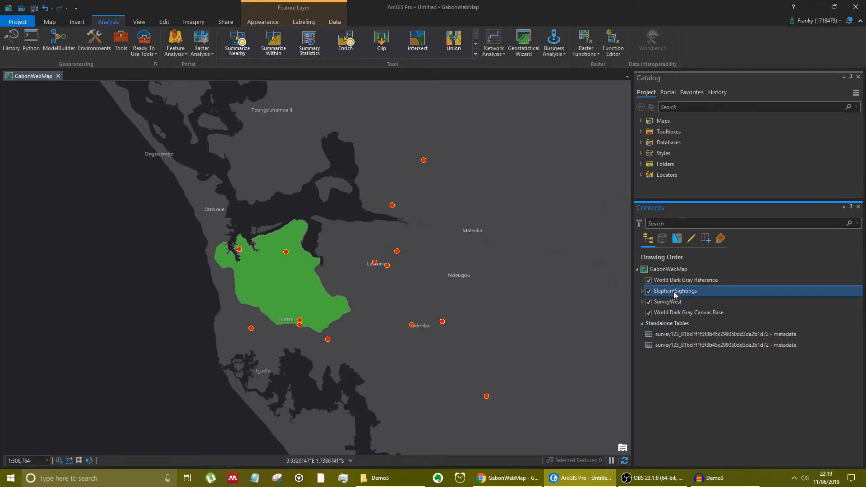
right_click(673, 292)
left_click(713, 53)
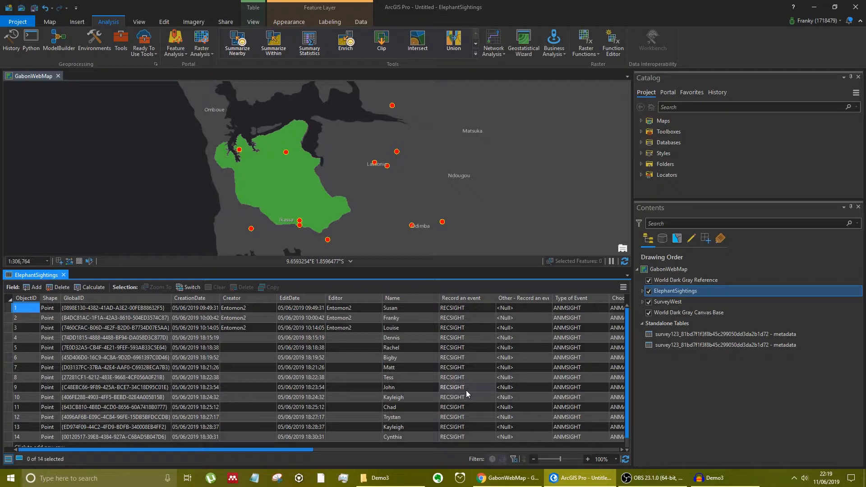
left_click_drag(244, 448, 193, 440)
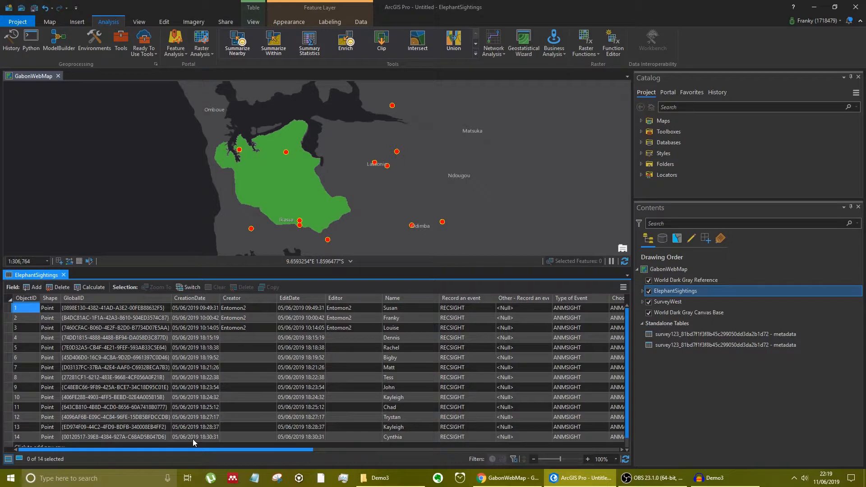
left_click_drag(242, 448, 313, 455)
left_click_drag(323, 449, 575, 449)
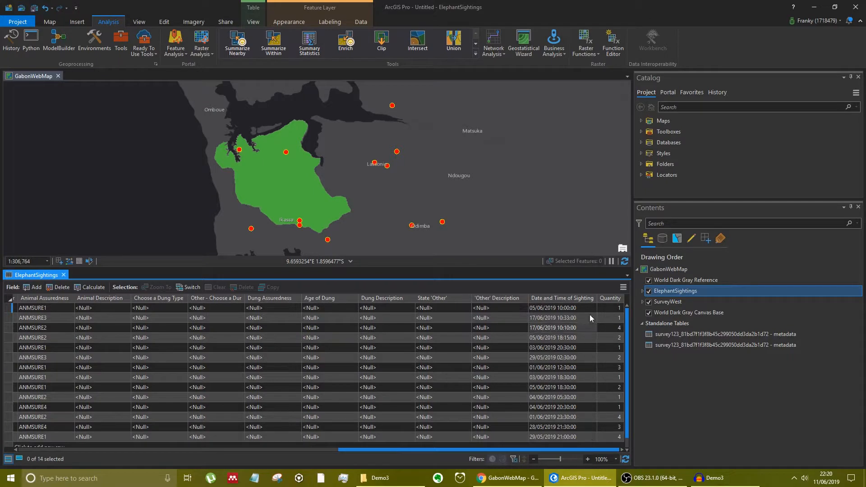
left_click(618, 302)
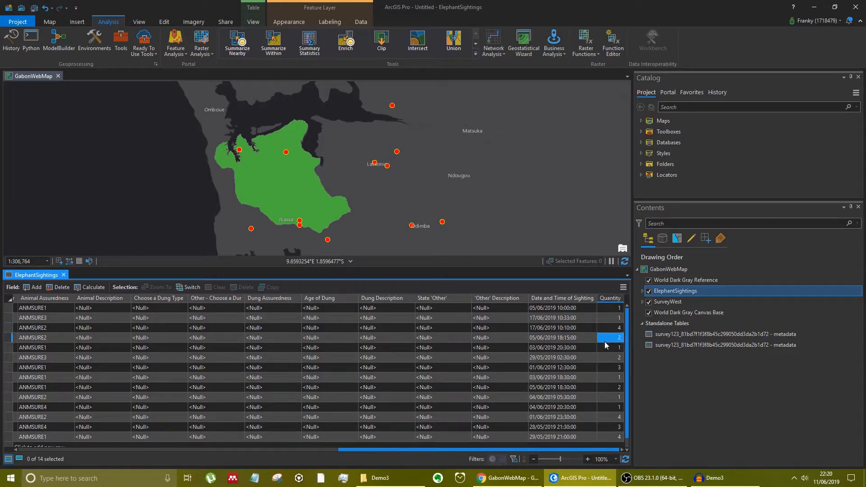
left_click(610, 387)
left_click(606, 308)
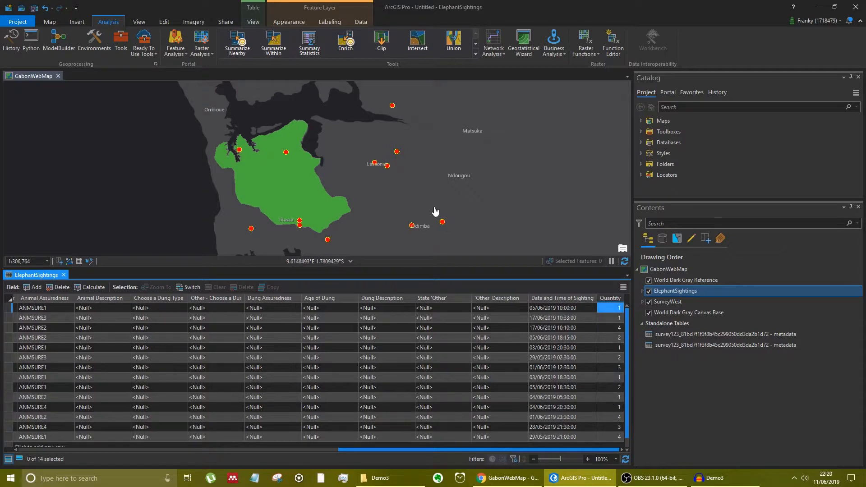
left_click(63, 275)
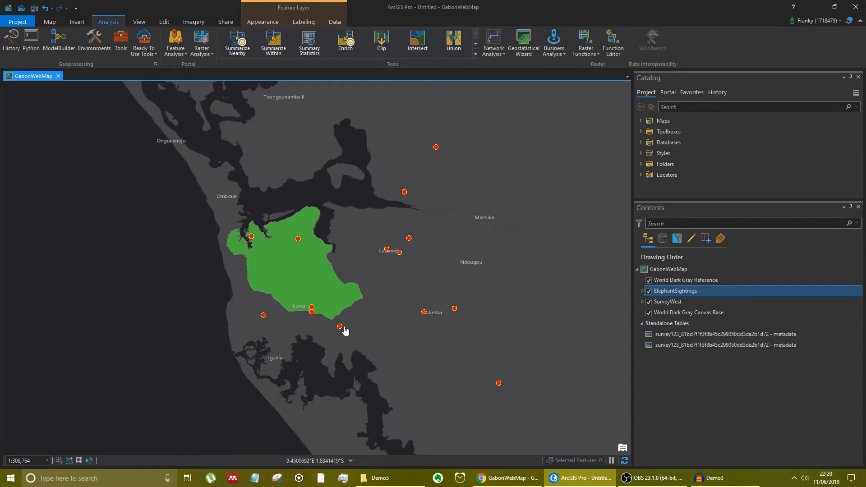
- Select the ElephantSightings features that intersect SurveyWest with Select Layer By Location, as a new selection
left_click(49, 21)
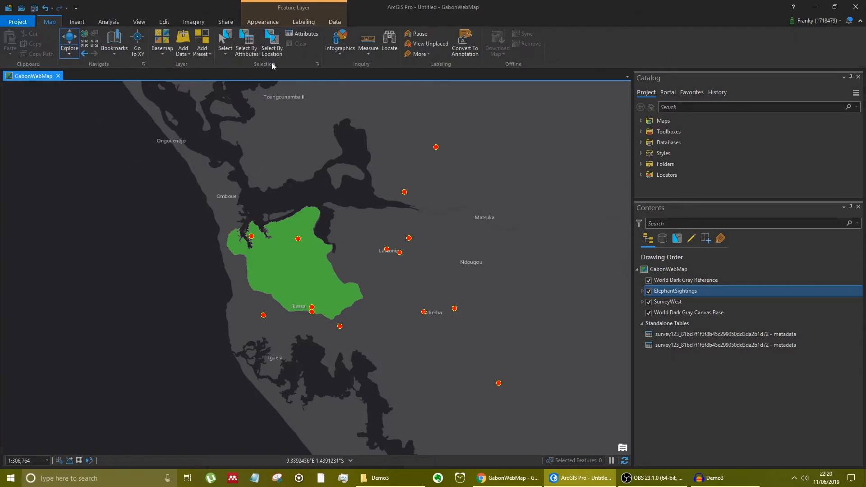
left_click(271, 47)
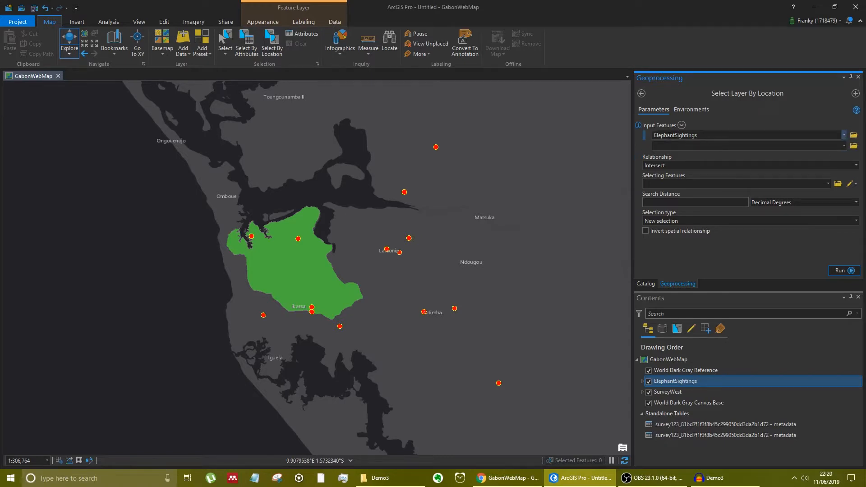
left_click(687, 166)
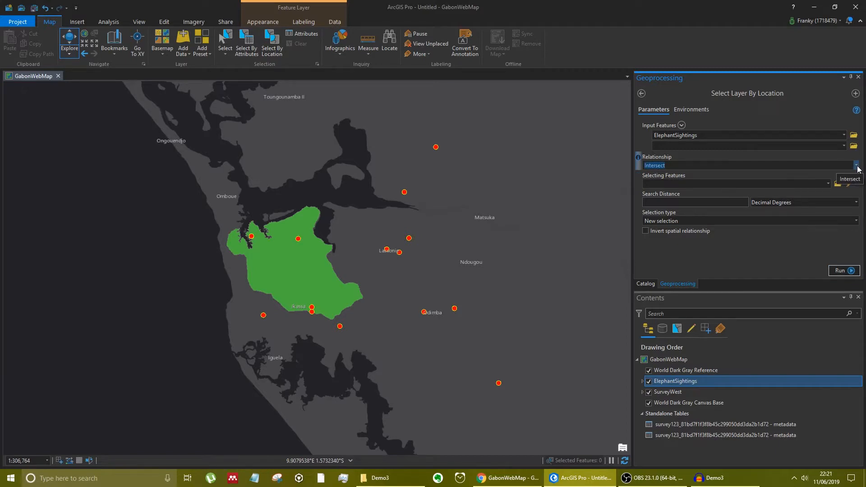
key("Tab")
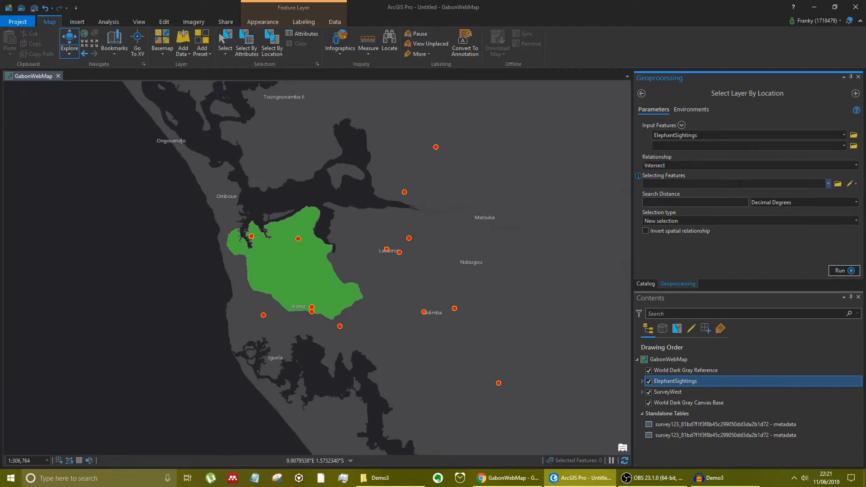
left_click(828, 184)
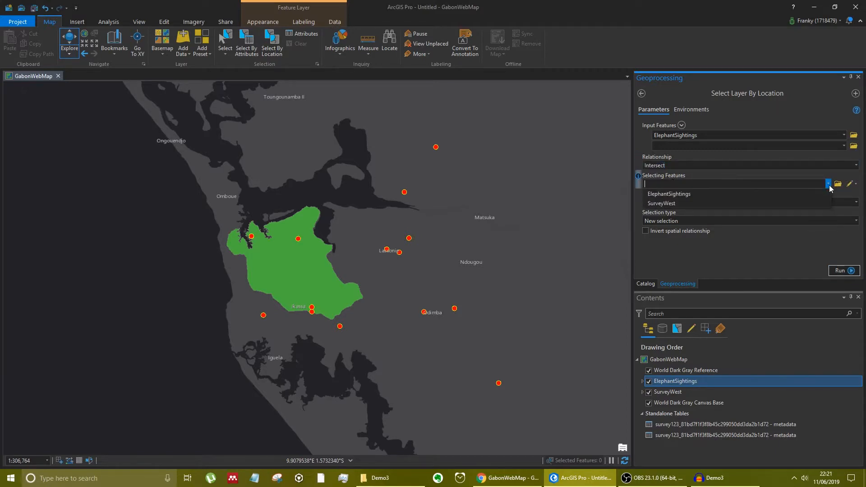
left_click(672, 204)
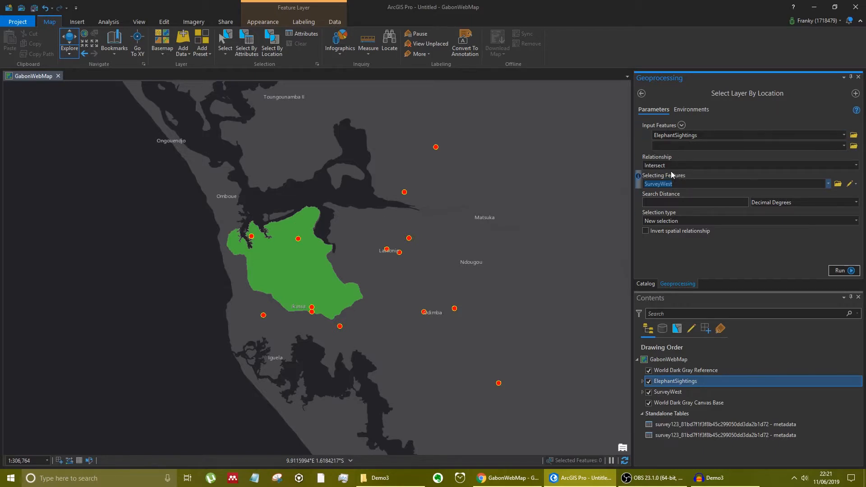
left_click(683, 184)
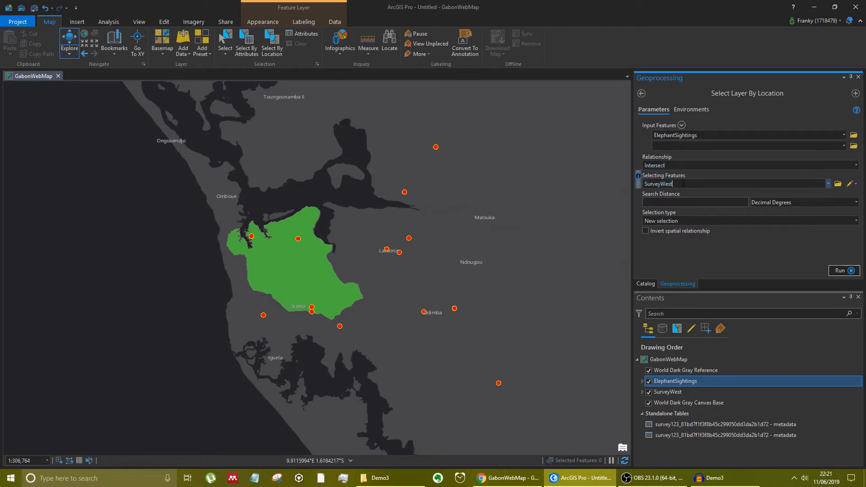
left_click(840, 271)
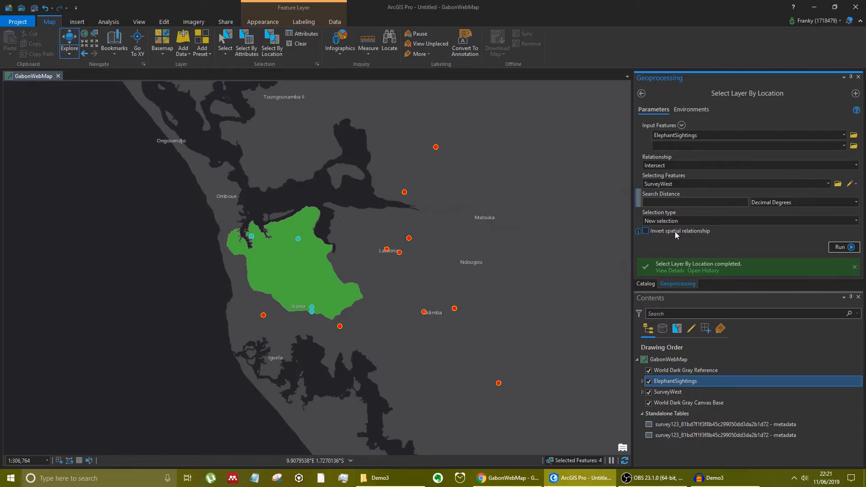
- Rerun the location selection with the spatial relationship inverted to select the sightings outside SurveyWest, and clear that selection
left_click(645, 230)
left_click(839, 248)
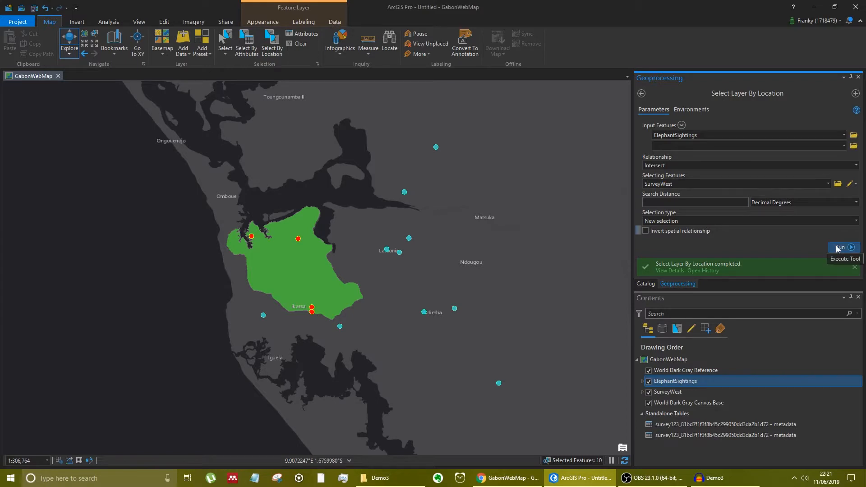
left_click(857, 78)
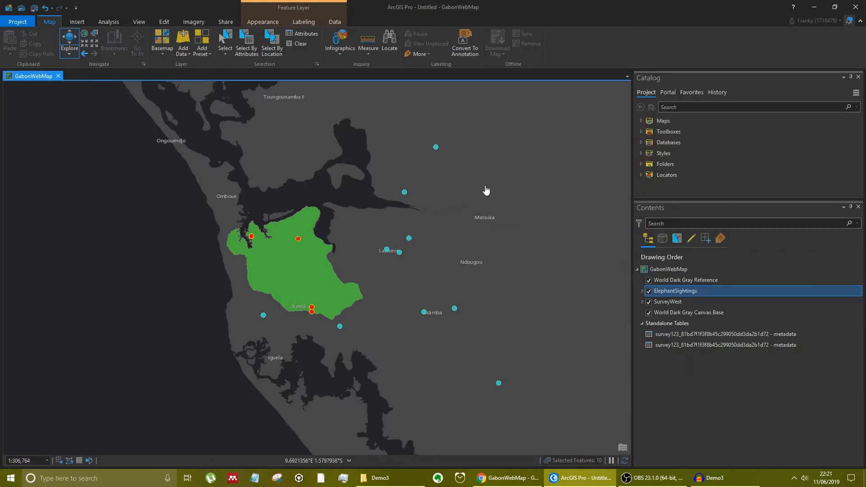
right_click(432, 212)
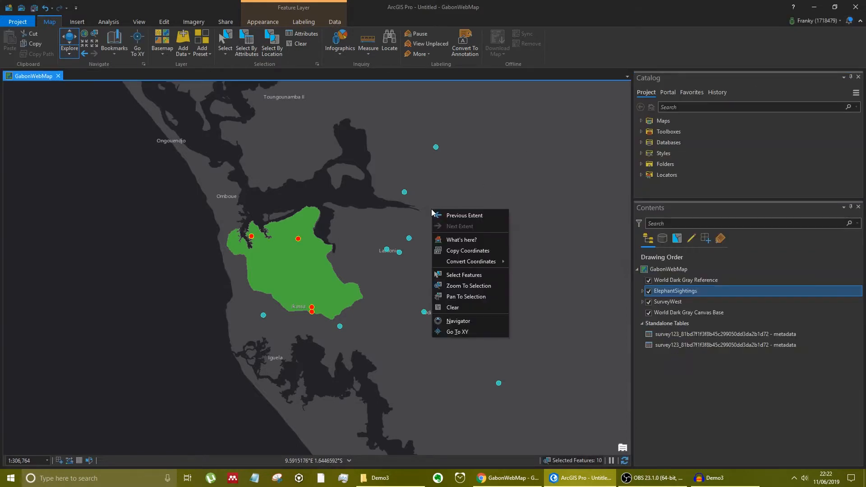
left_click(463, 308)
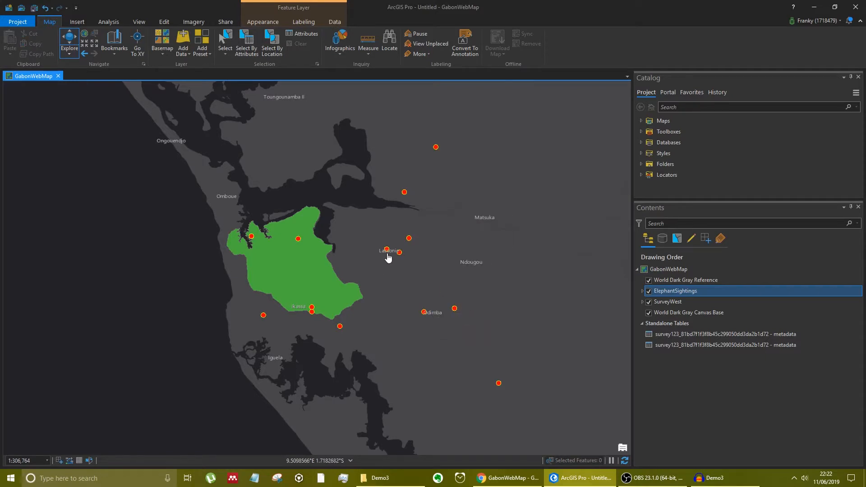
- Start the Summarize Nearby tool with SurveyWest as the input features and ElephantSightings as the input summary features
left_click(107, 23)
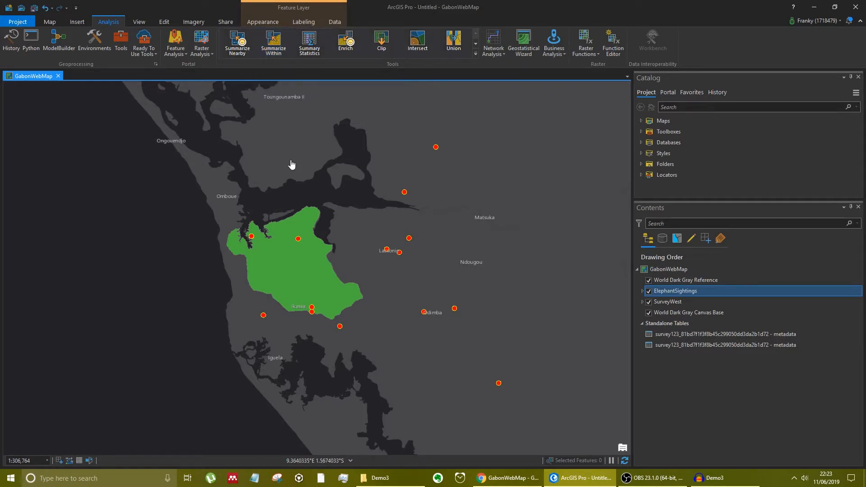
left_click(237, 43)
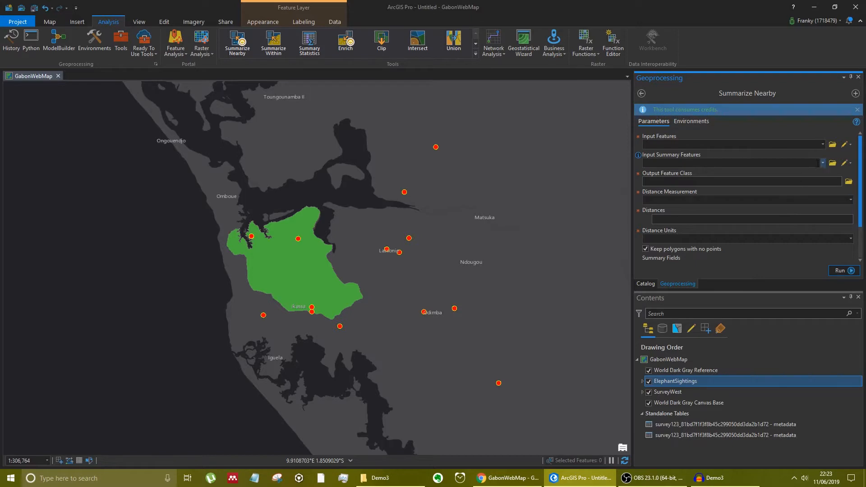
left_click(823, 144)
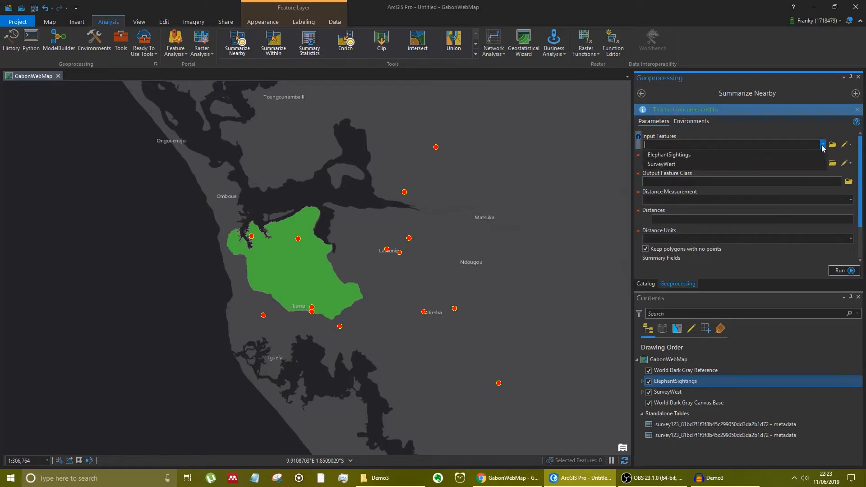
left_click(762, 164)
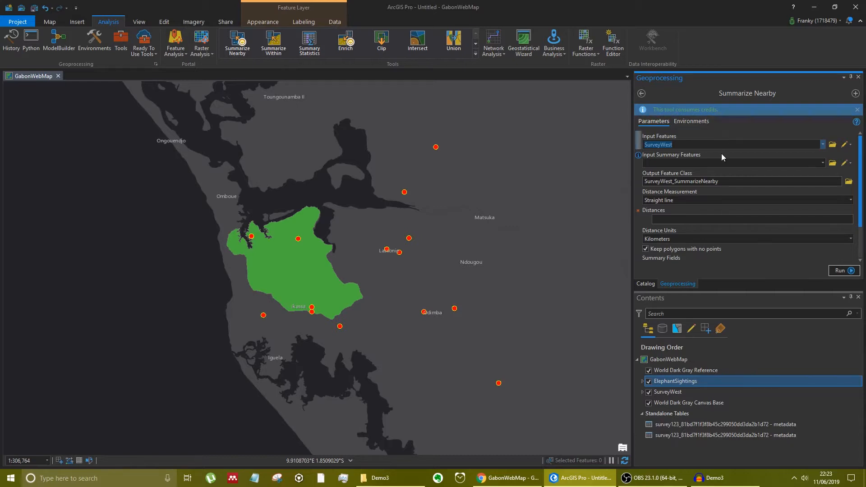
left_click(823, 163)
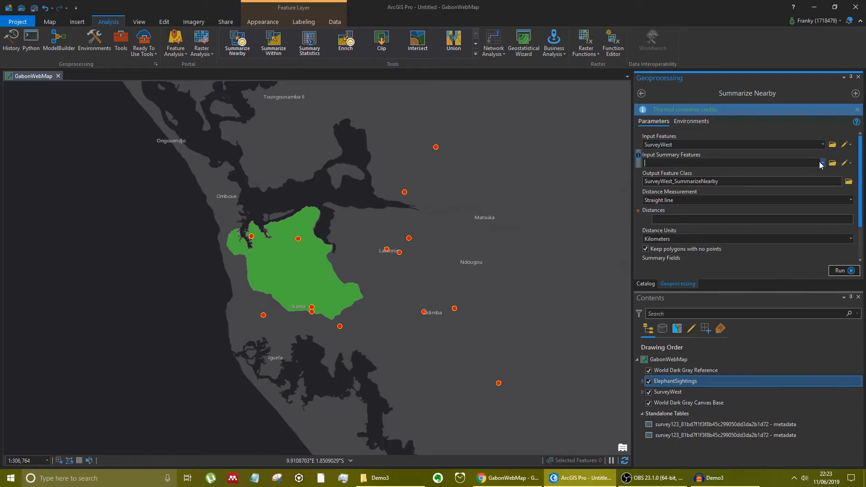
left_click(786, 173)
- Name the output feature class SurveyWestNearSum, keeping Straight line as the distance measurement
scroll(786, 173, "down", 2)
scroll(738, 155, "up", 1)
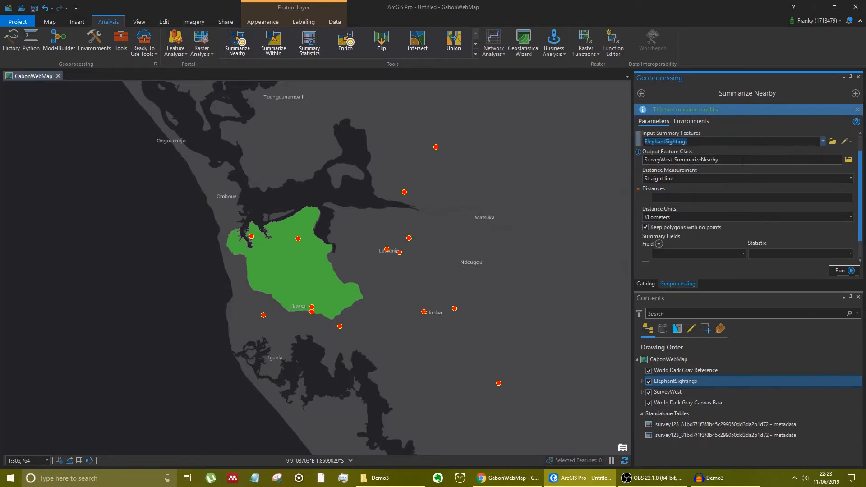
left_click_drag(840, 160, 794, 160)
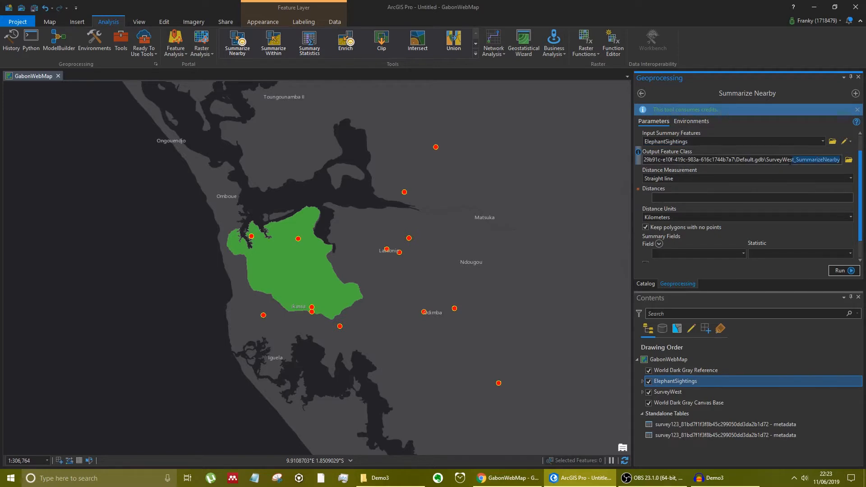
type("NearS")
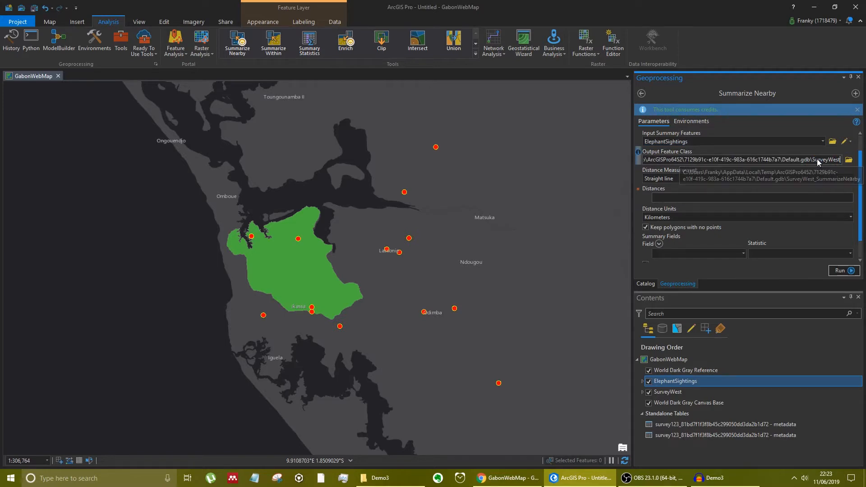
type("um")
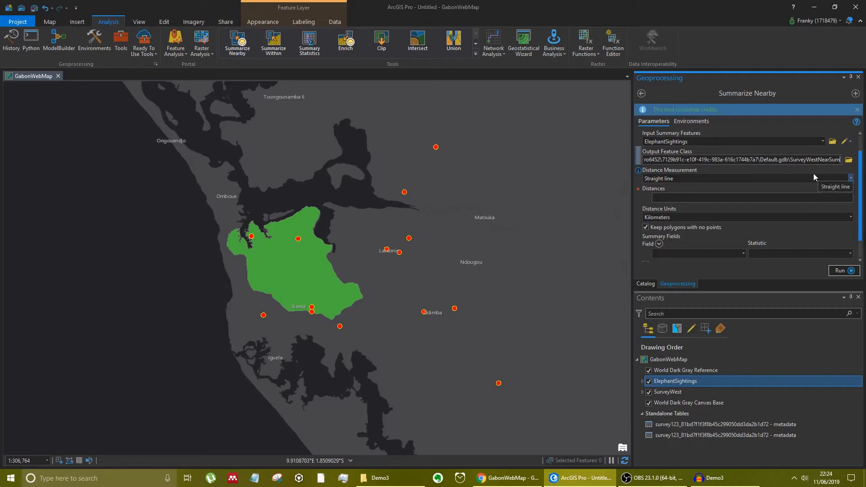
left_click(674, 179)
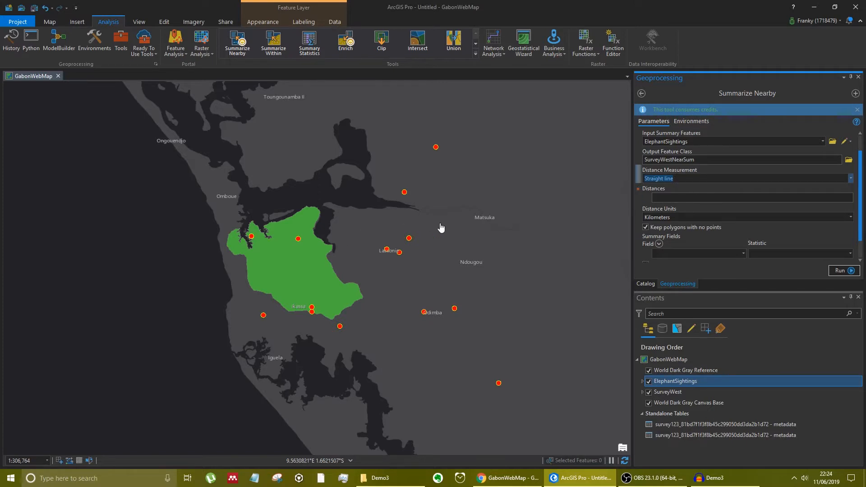
- Measure the distances from the SurveyWest boundary to the farthest northeastern and southeastern sightings, clear the results and close the measuring tool
left_click(762, 197)
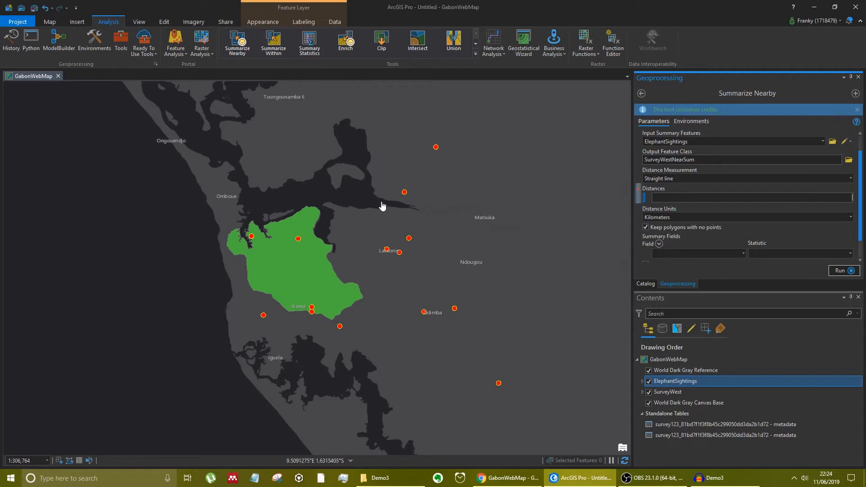
left_click(50, 22)
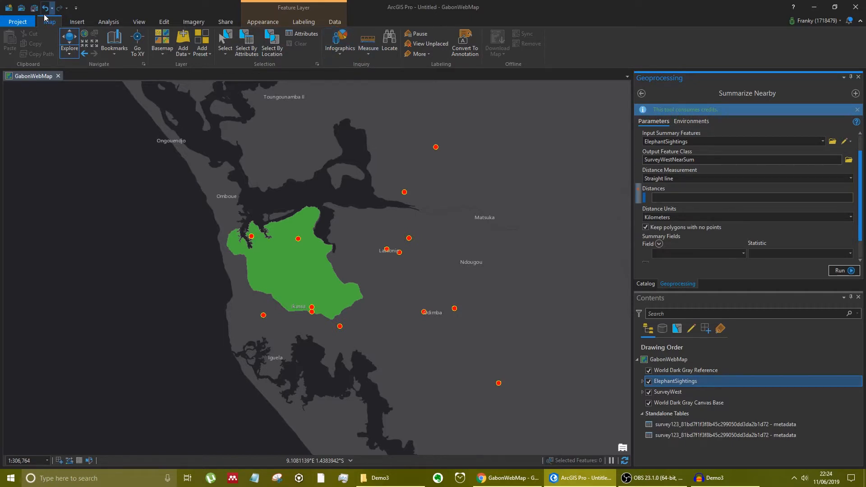
left_click(369, 49)
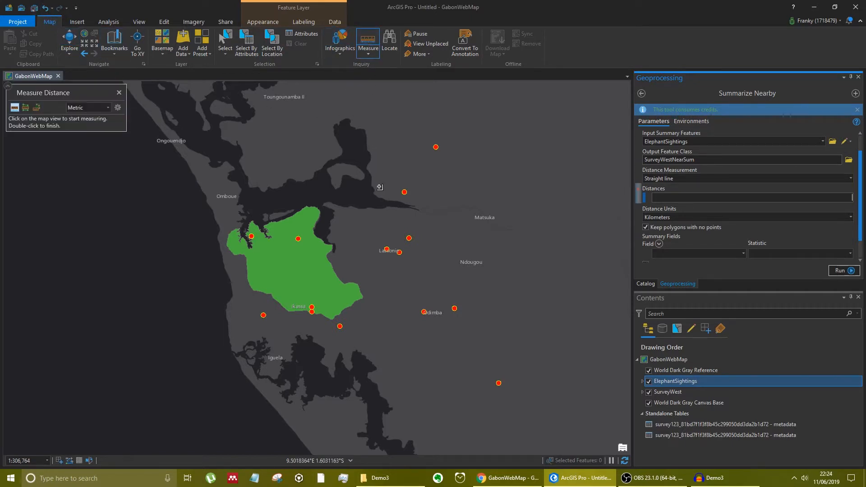
left_click(334, 244)
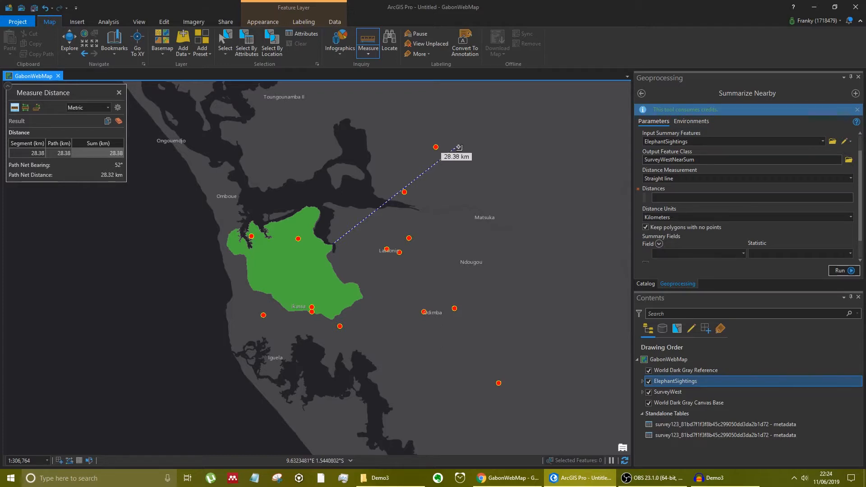
left_click(451, 158)
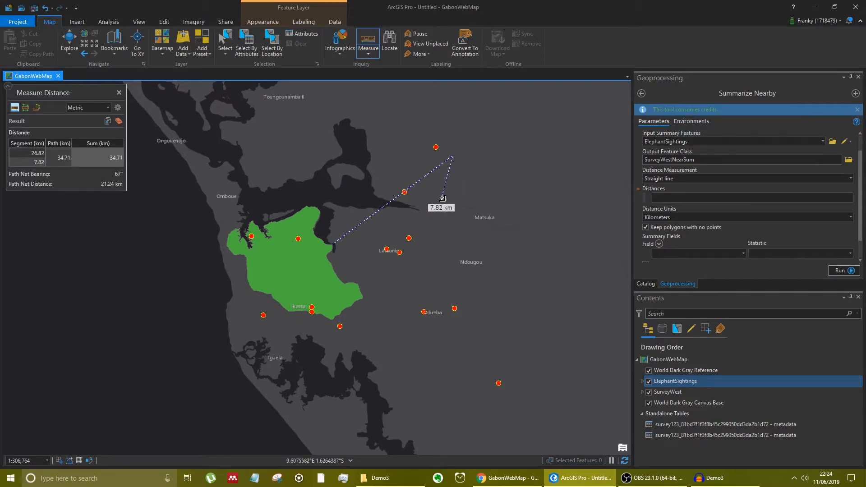
left_click(118, 121)
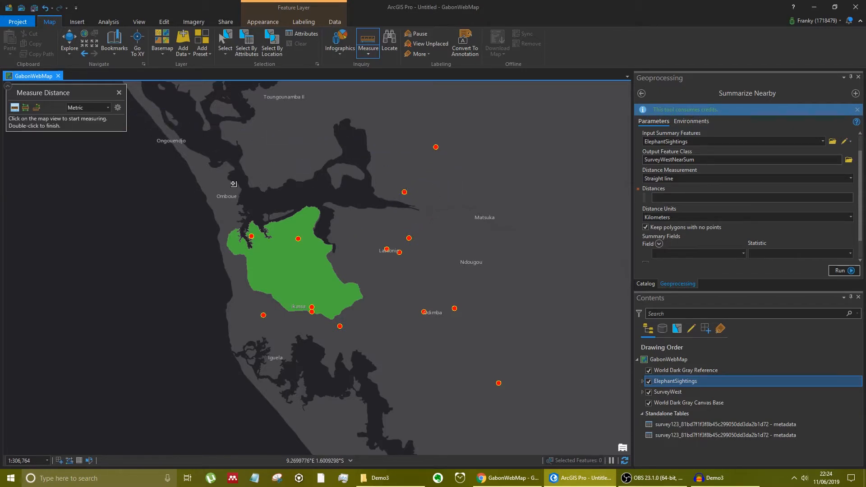
left_click(363, 299)
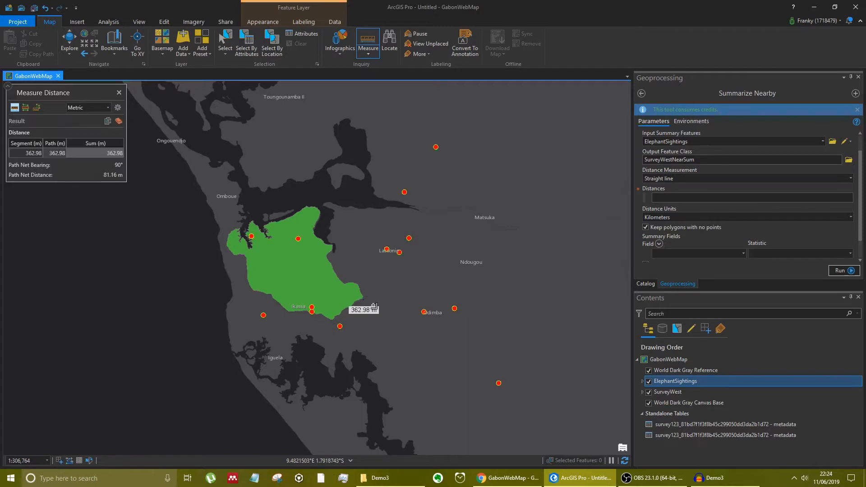
left_click(501, 392)
left_click(119, 121)
left_click(119, 92)
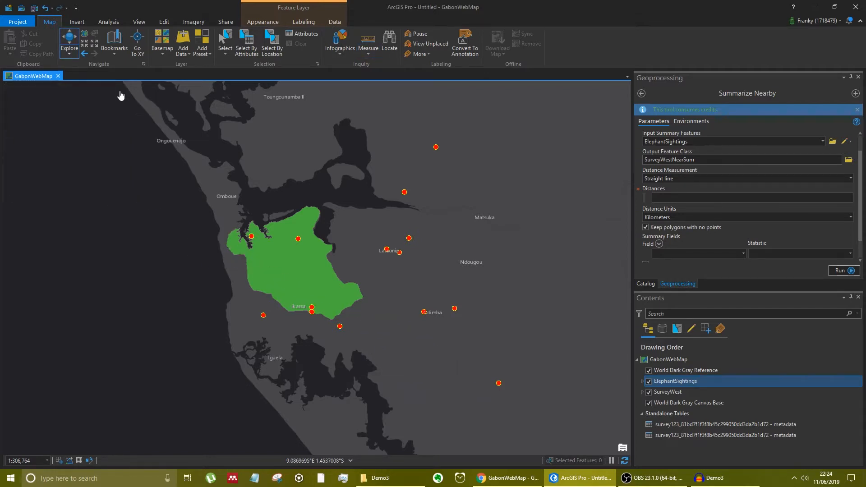
- Set the Summarize Nearby distance to 30 with kilometers as the distance unit
left_click(675, 198)
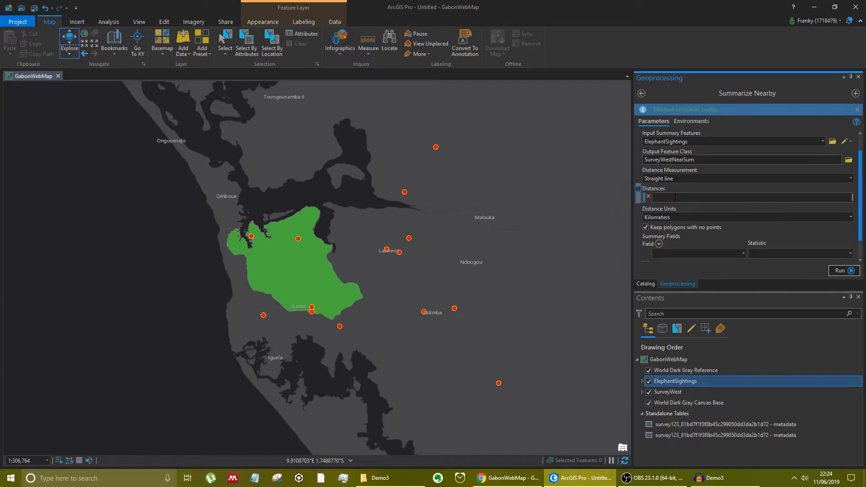
type("30")
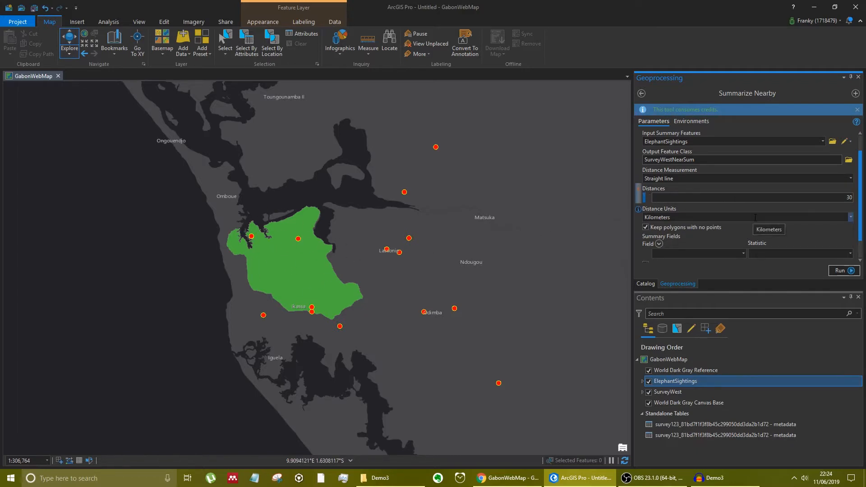
key("Tab")
scroll(835, 216, "down", 2)
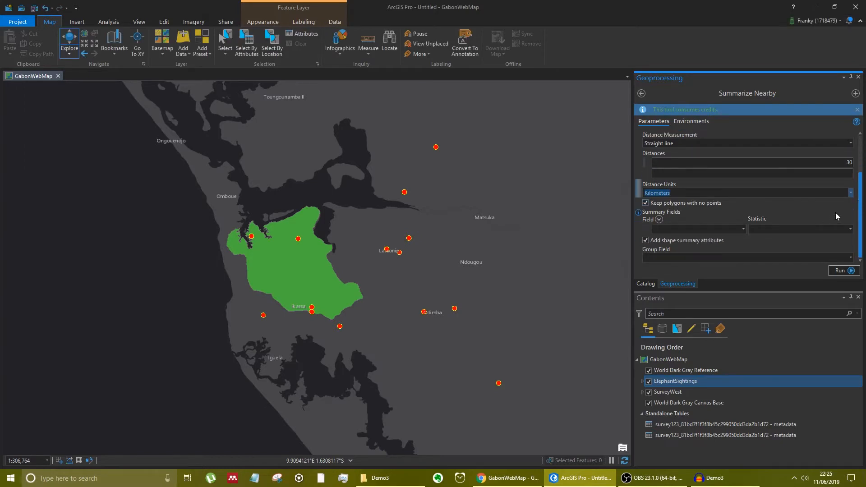
left_click(851, 193)
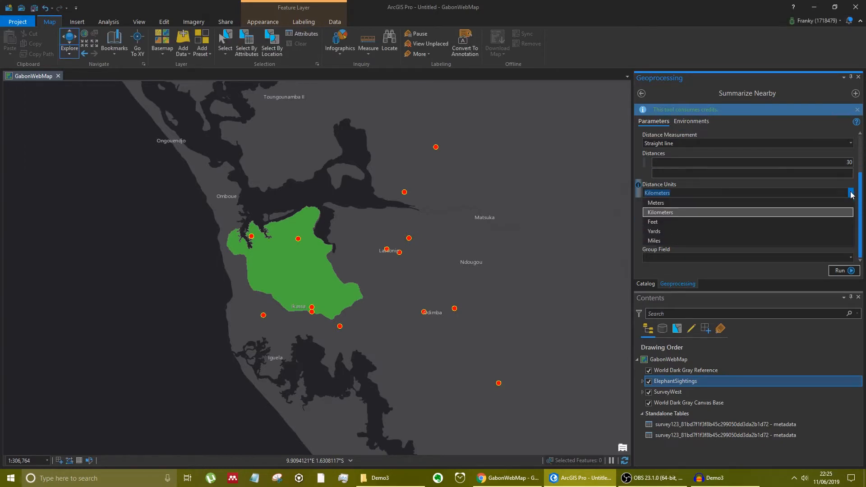
left_click(832, 213)
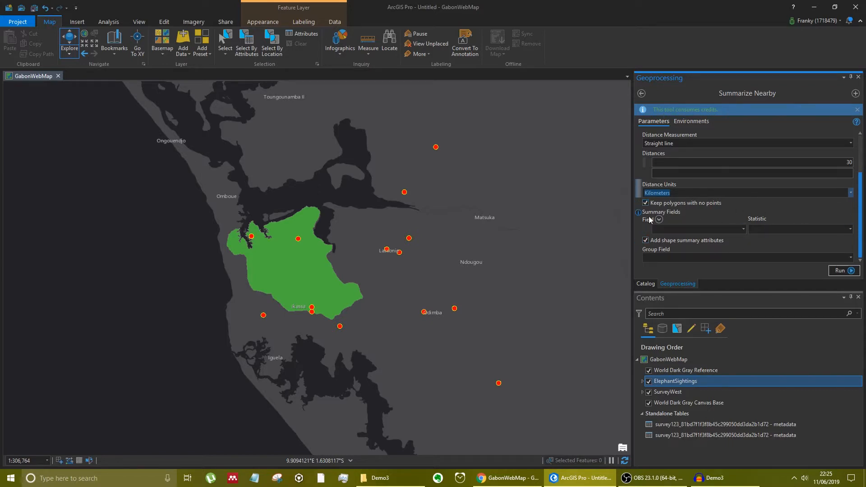
- Add Mean and Standard deviation summaries of the Quantity field and run Summarize Nearby
left_click(744, 231)
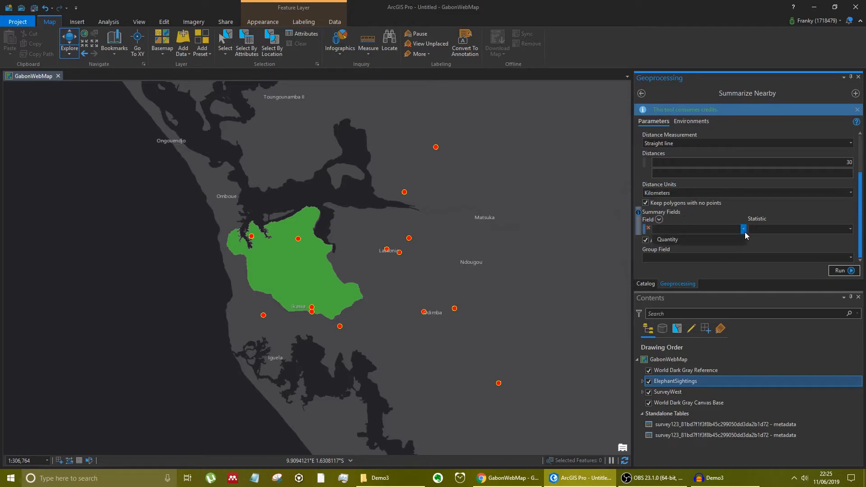
left_click(729, 238)
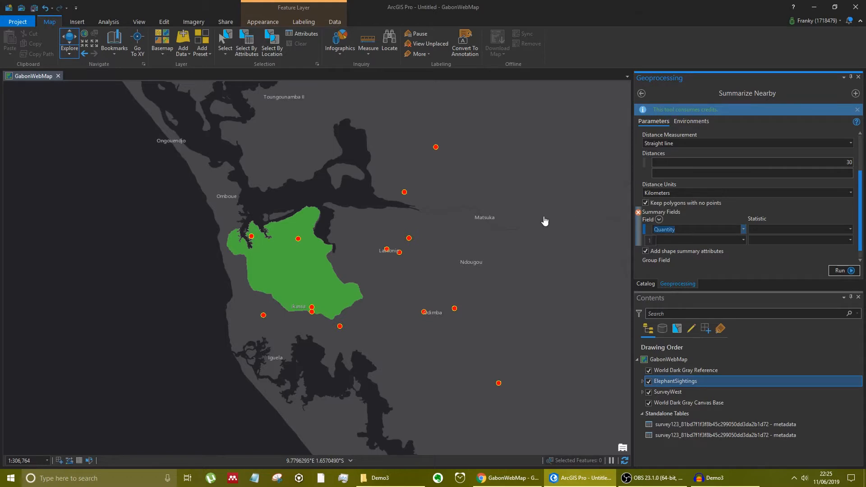
left_click(850, 229)
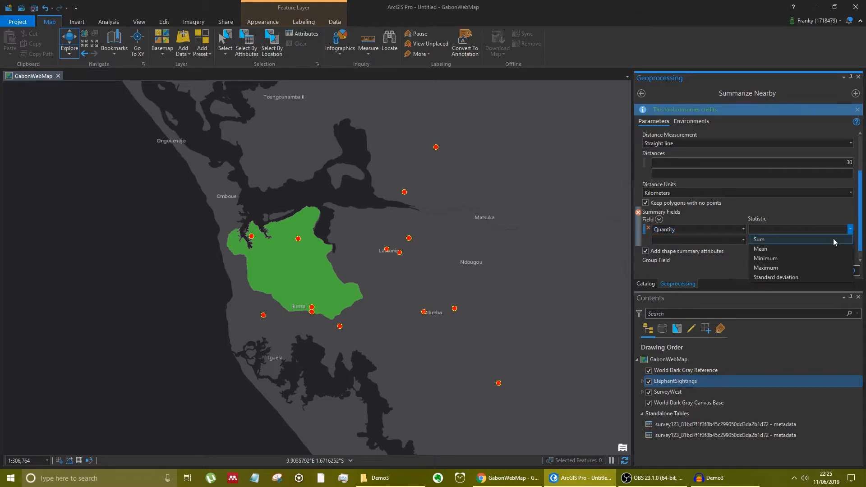
left_click(823, 248)
left_click(742, 240)
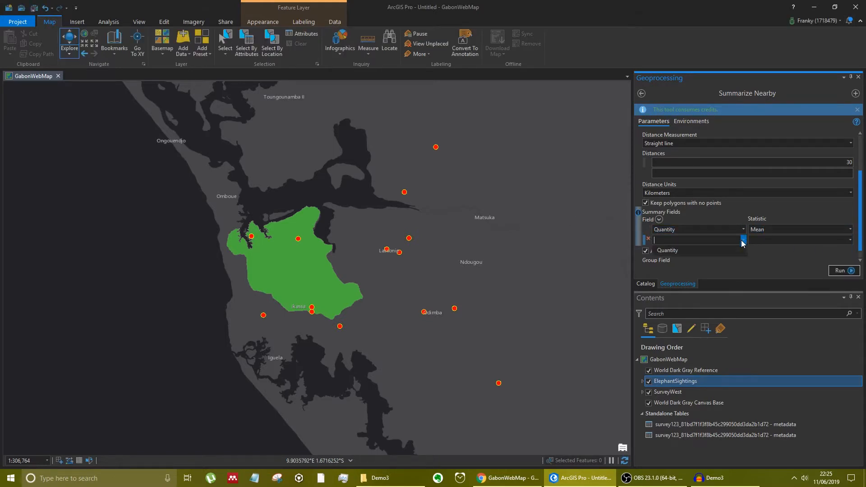
left_click(730, 249)
left_click(850, 239)
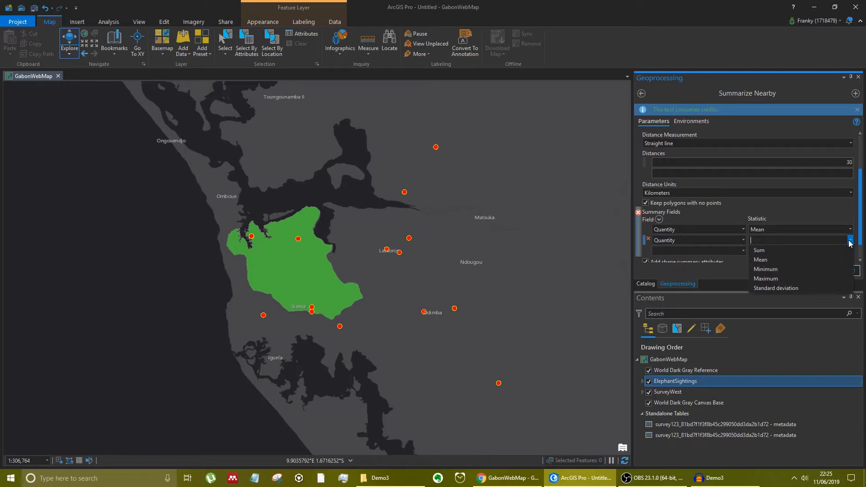
left_click(815, 288)
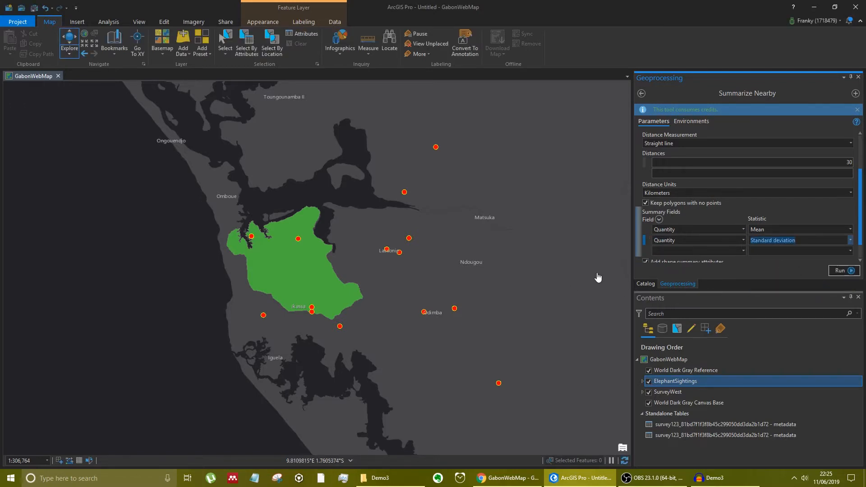
scroll(766, 202, "down", 1)
left_click(838, 271)
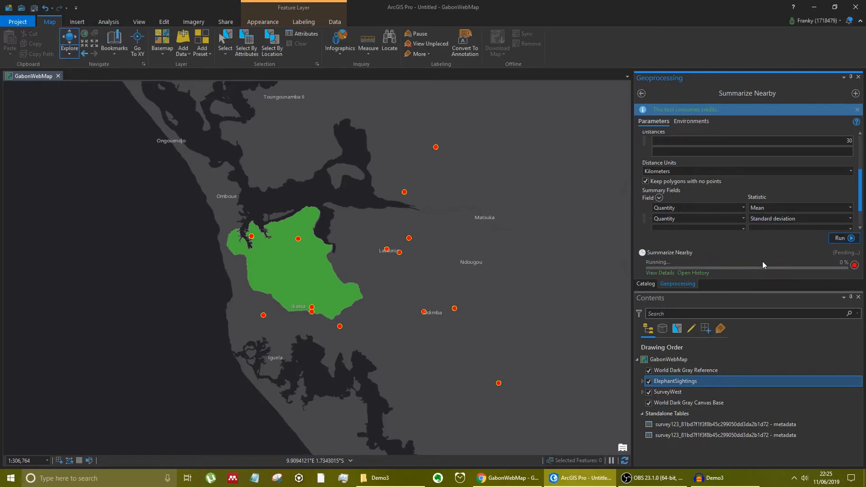
mouse_move(753, 256)
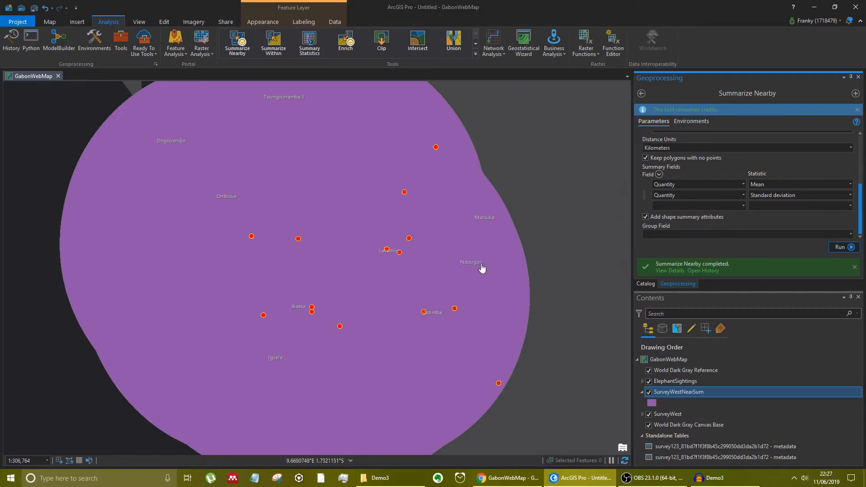
- Inspect the SurveyWestNearSum polygon on the map and its statistics in the attribute table, then close the table
left_click(402, 281)
left_click_drag(384, 283, 464, 286)
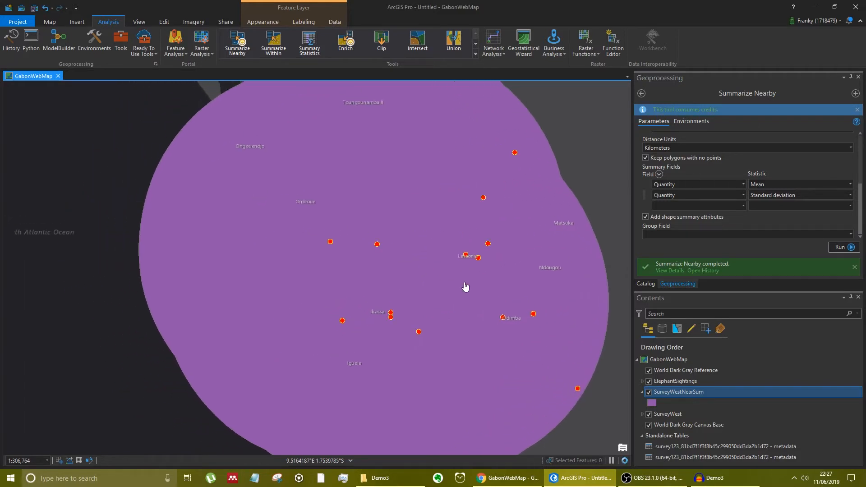
scroll(464, 286, "down", 3)
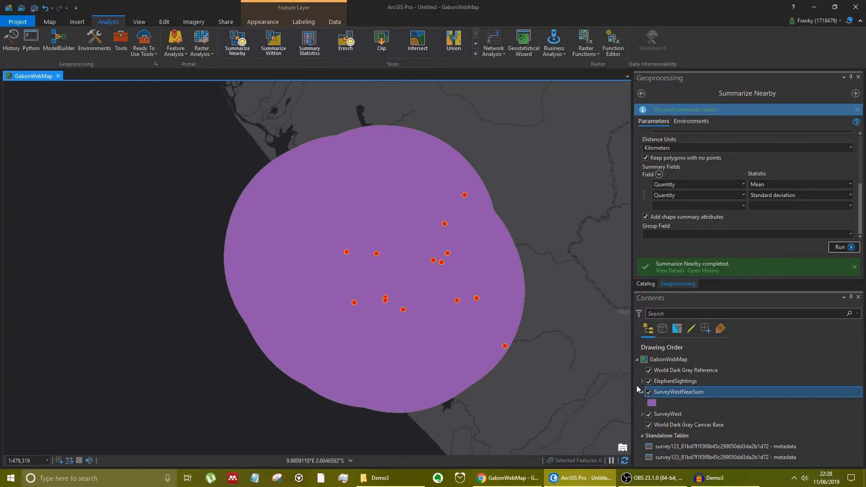
right_click(677, 396)
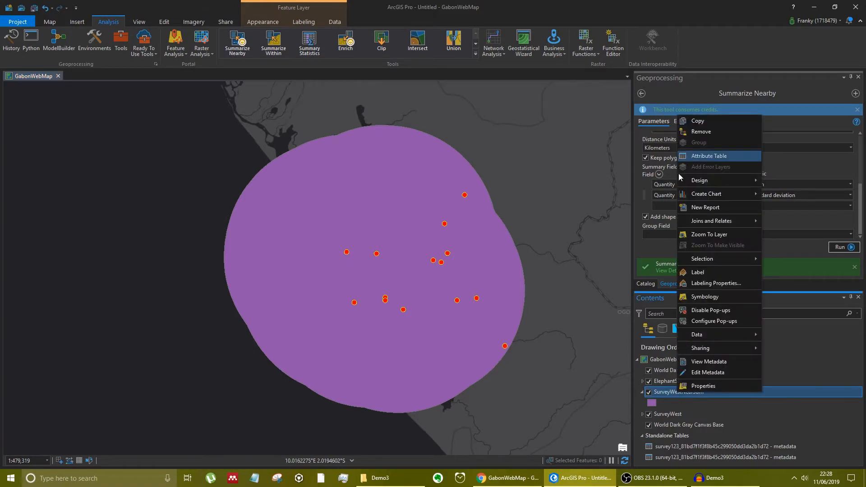
left_click(688, 157)
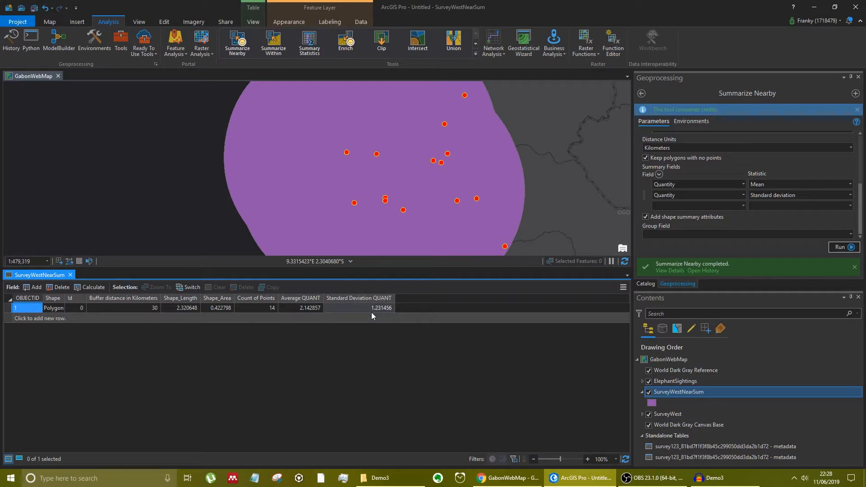
left_click(71, 275)
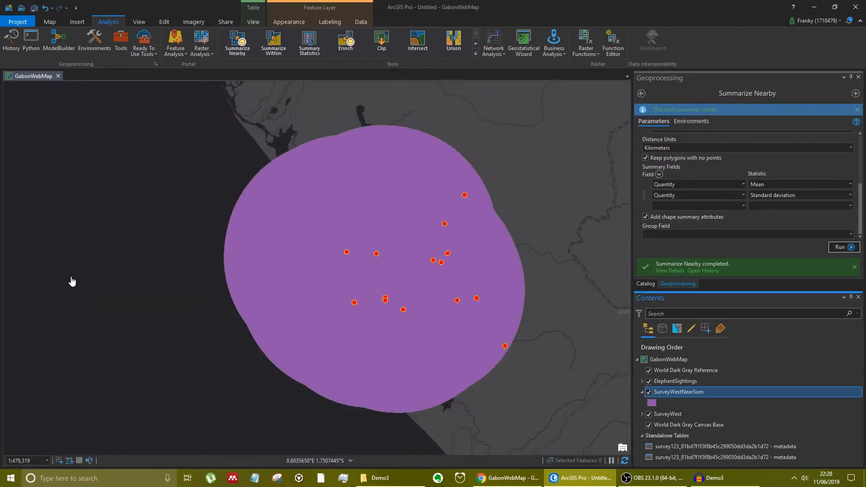
- Hide the SurveyWestNearSum layer, collapse its legend and close the Geoprocessing pane, leaving ElephantSightings selected
scroll(412, 317, "up", 2)
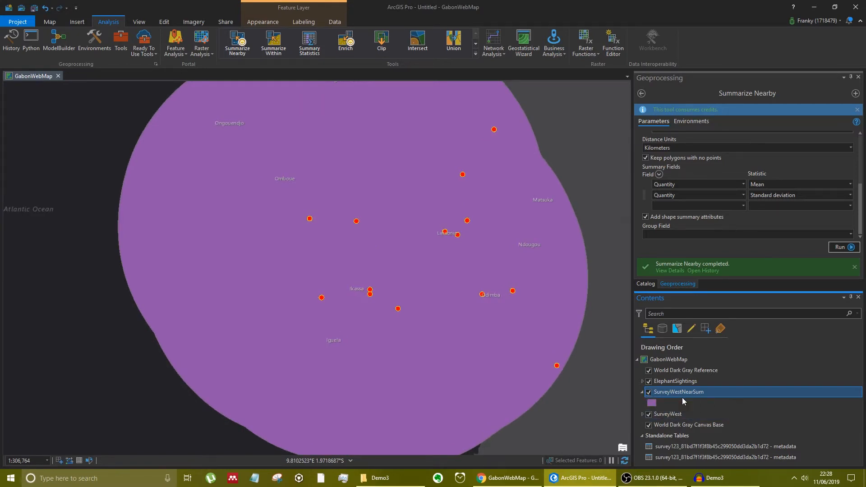
left_click(648, 392)
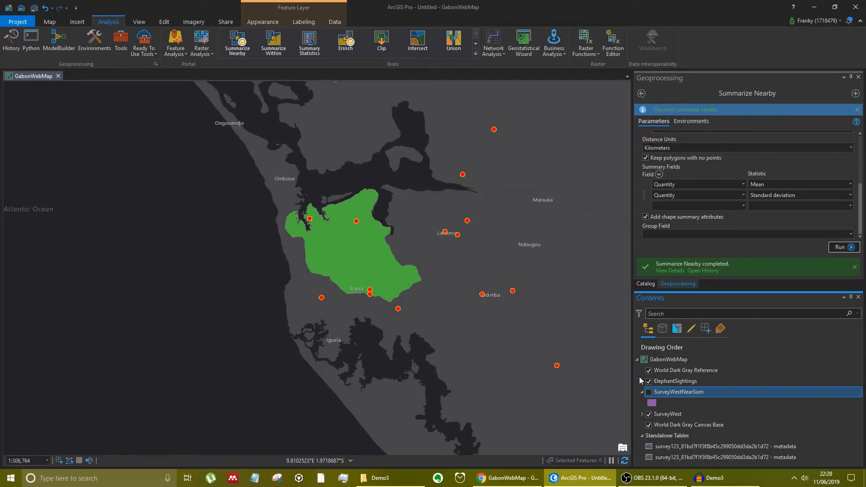
left_click(859, 77)
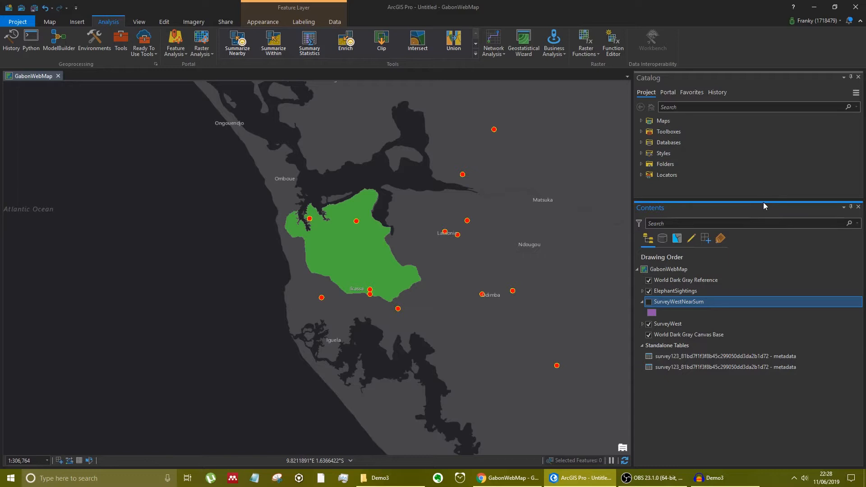
left_click_drag(764, 200, 769, 276)
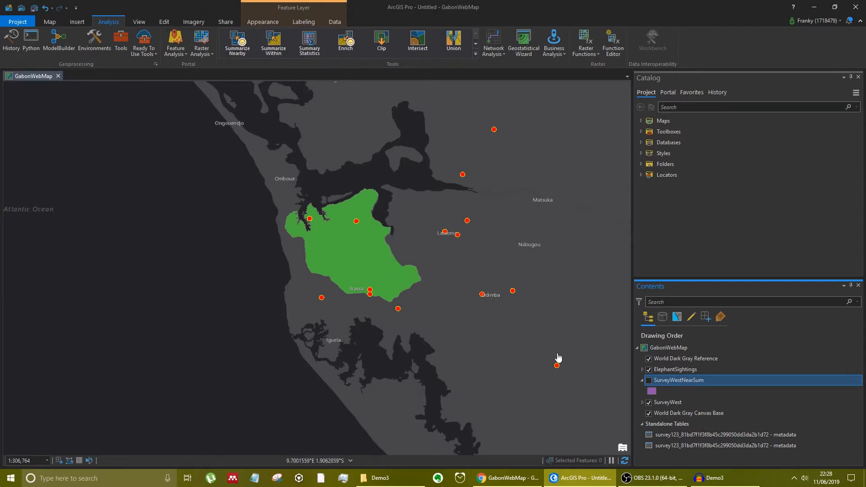
left_click(675, 369)
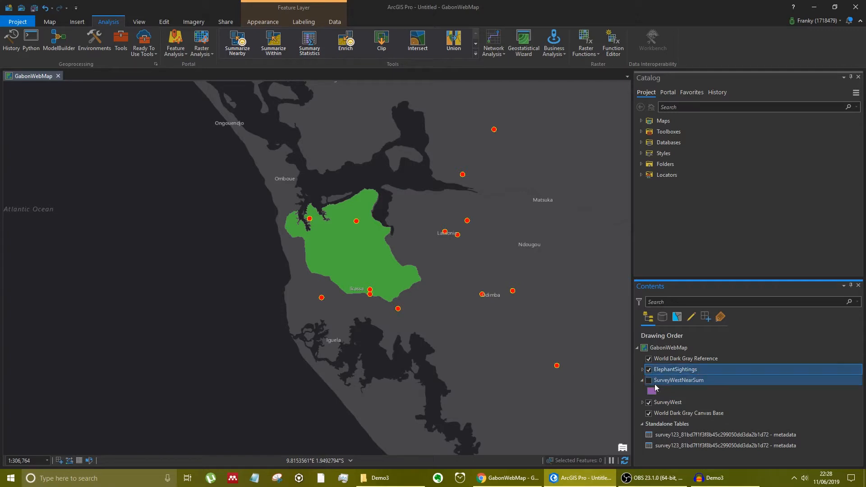
left_click(642, 380)
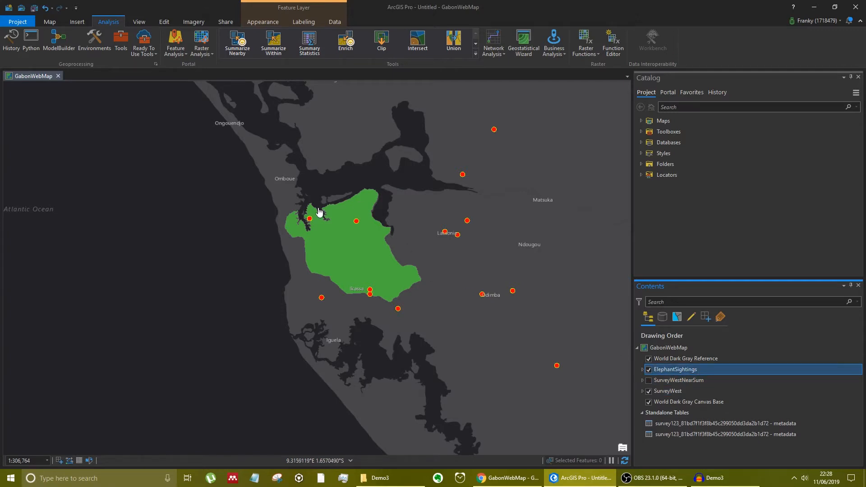
- Start the Buffer tool with SurveyWest as the input features
left_click(118, 41)
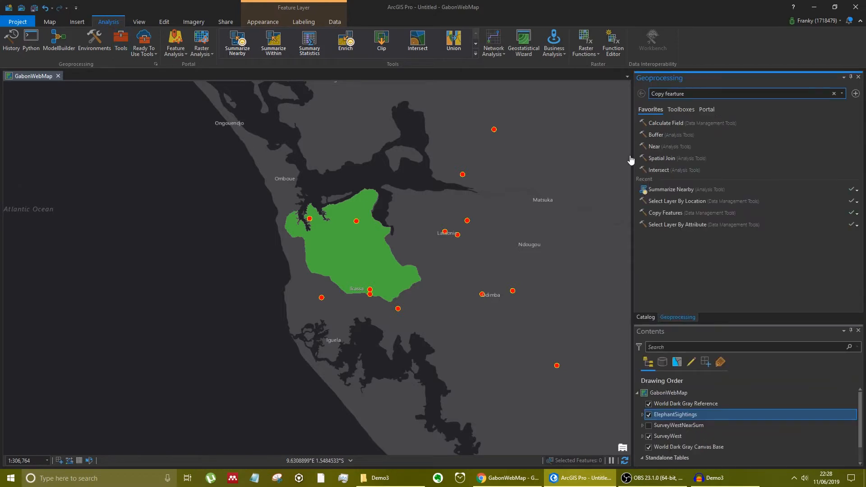
left_click(663, 135)
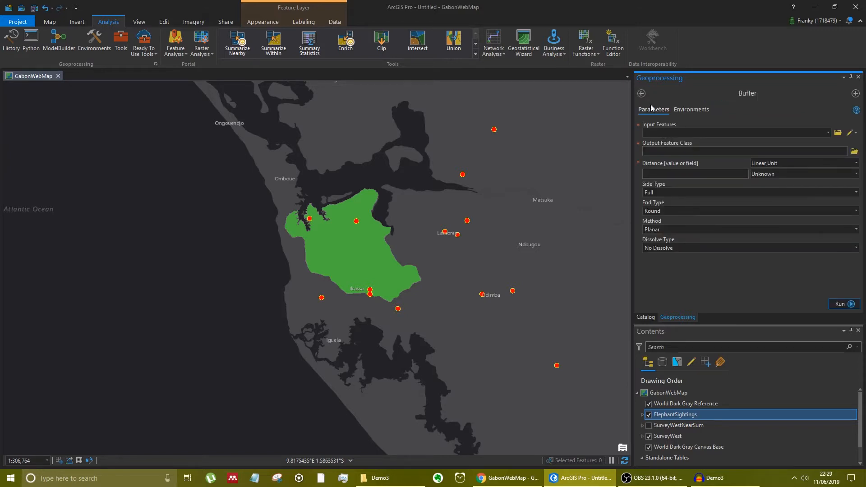
left_click(641, 93)
right_click(667, 135)
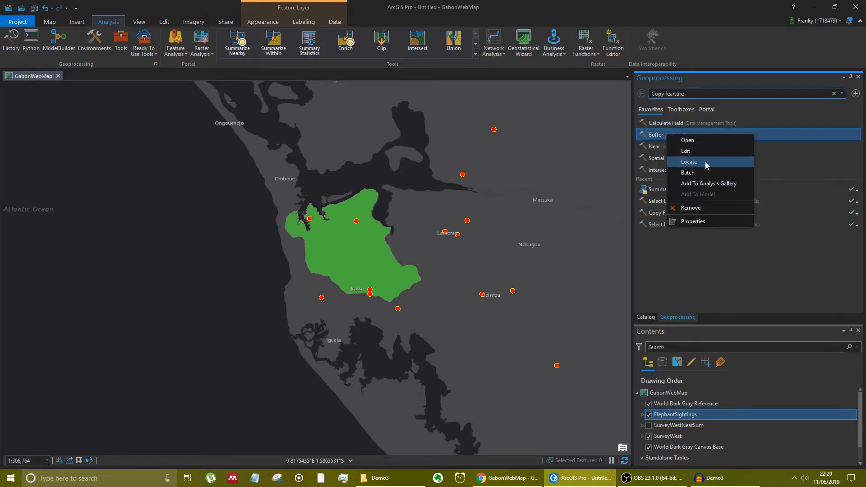
left_click(651, 135)
left_click(651, 137)
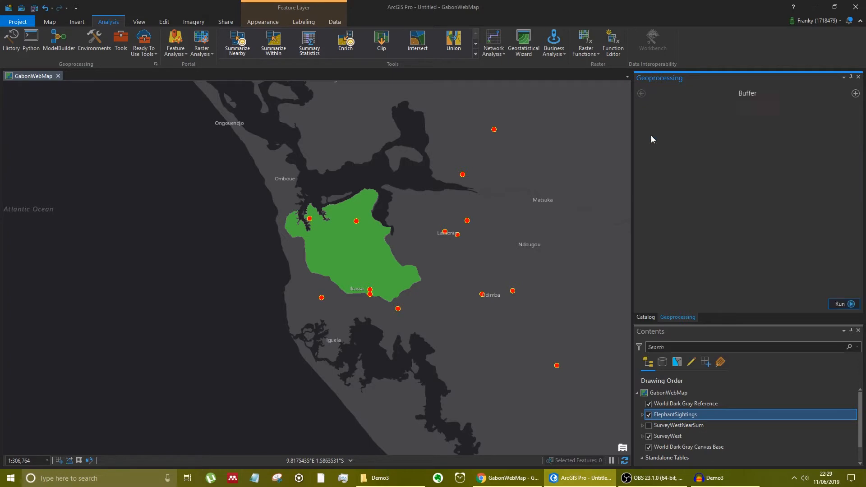
left_click(827, 132)
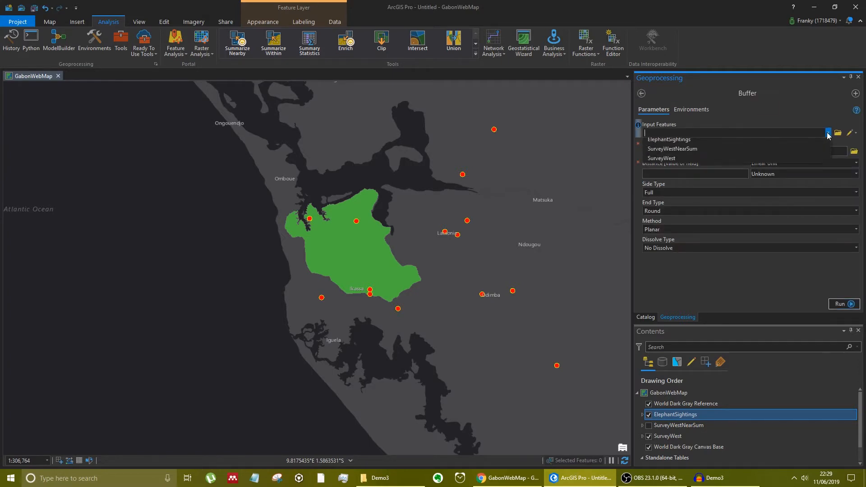
left_click(717, 161)
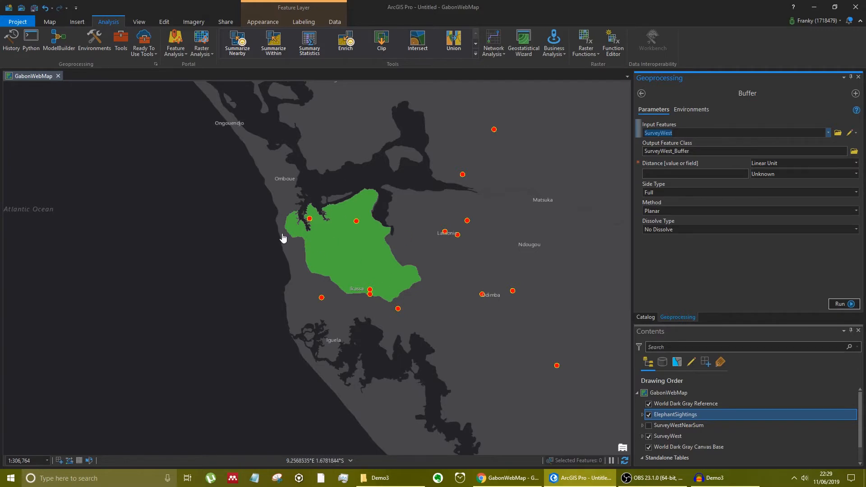
- Keep SurveyWest_Buffer as the output feature class and set the buffer distance to 30 kilometers
left_click(688, 152)
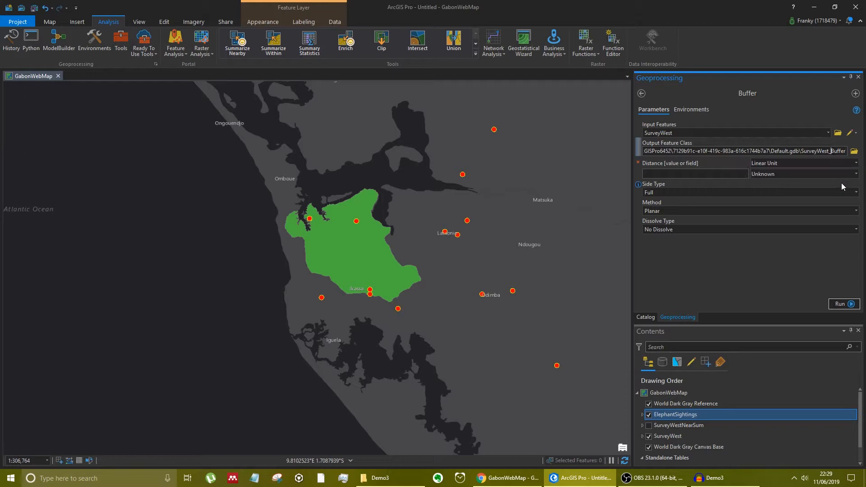
left_click(809, 133)
left_click(697, 152)
left_click(723, 164)
left_click(661, 174)
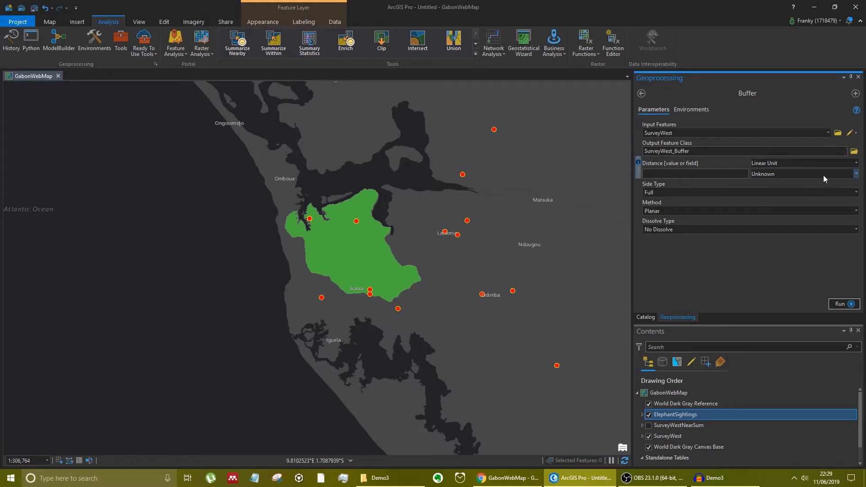
type("30")
left_click(796, 174)
left_click(796, 273)
- Set the buffer's side type to Exclude the input polygon from buffer and run the tool
left_click(856, 194)
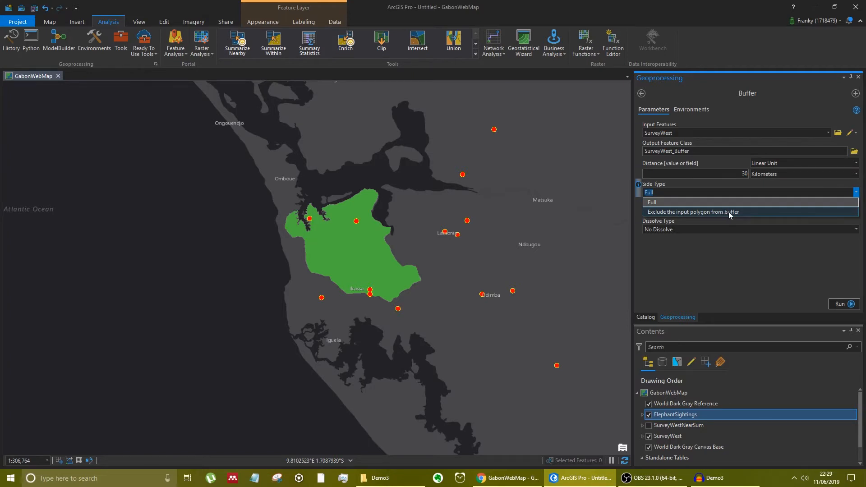
left_click(729, 212)
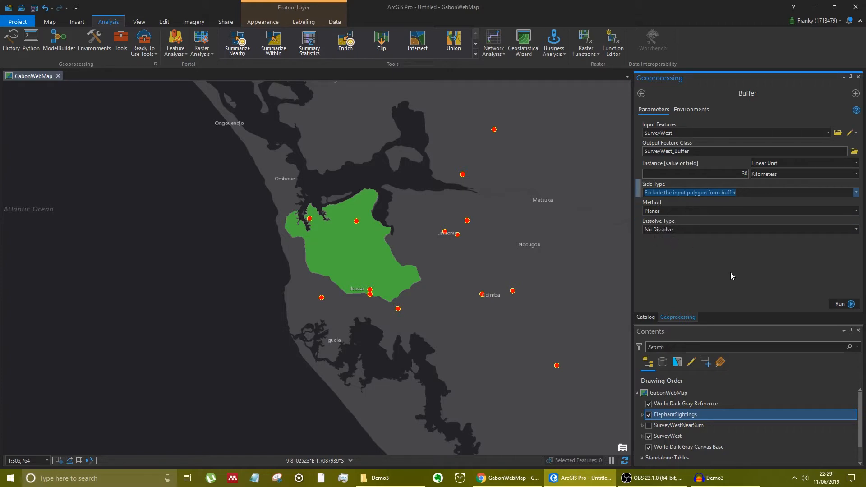
left_click(847, 304)
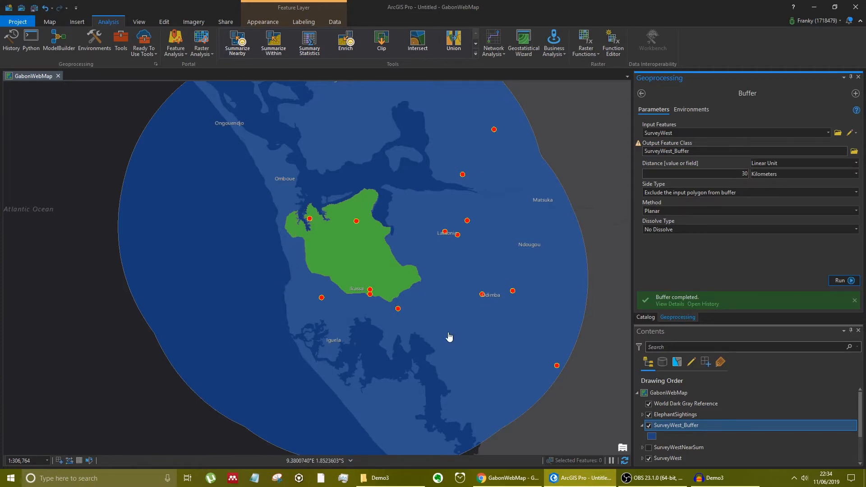
- Hide the SurveyWest layer to check the excluded area inside the new buffer, and show the layer again
scroll(678, 434, "down", 1)
scroll(679, 433, "up", 1)
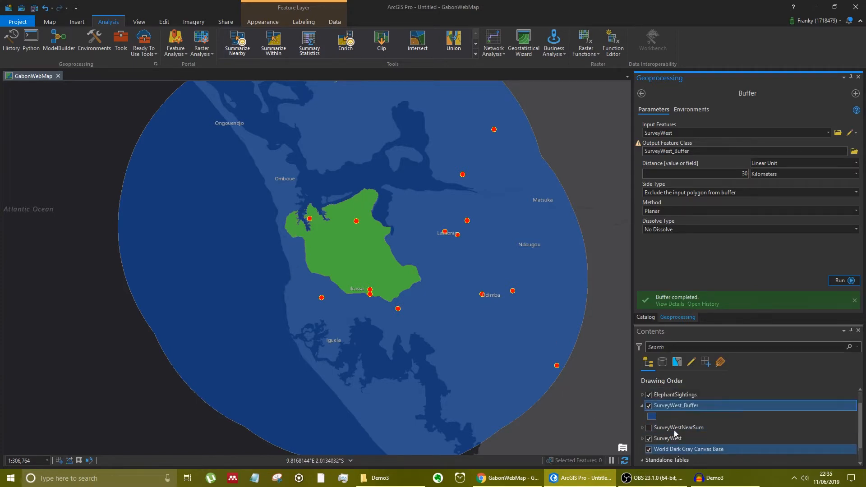
left_click(649, 439)
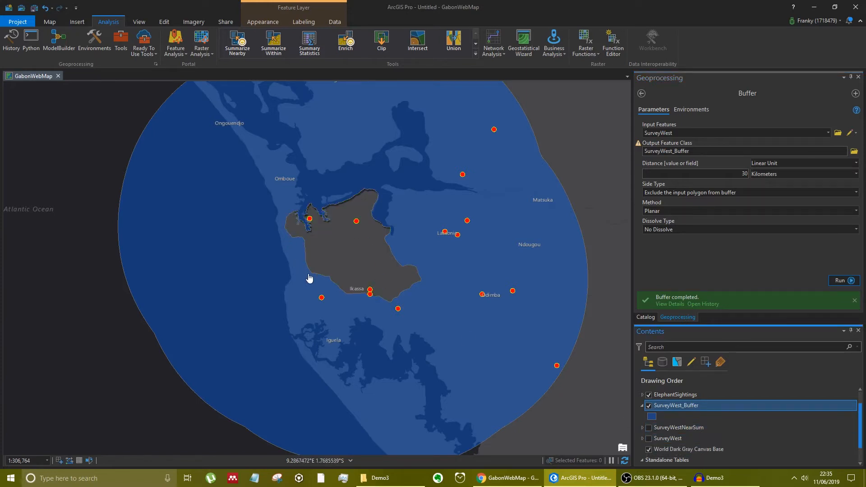
left_click(648, 438)
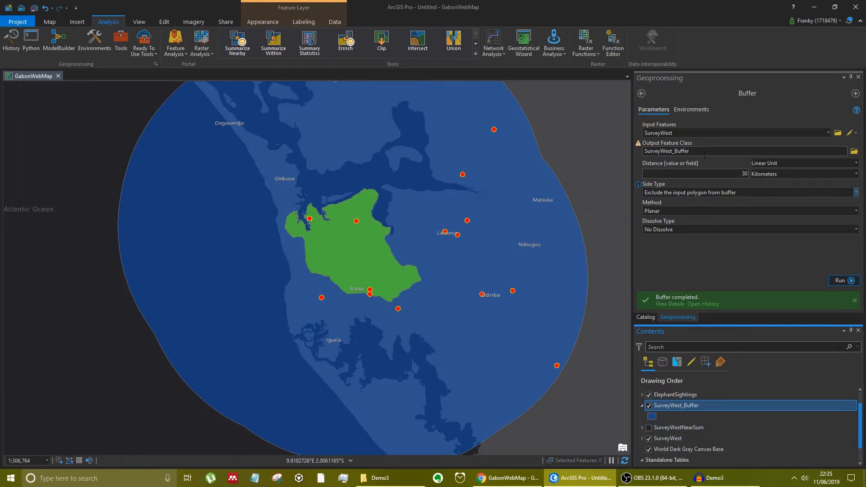
- Close the Geoprocessing pane, enlarge the Contents pane and select the ElephantSightings layer
left_click(858, 77)
left_click_drag(736, 277, 736, 269)
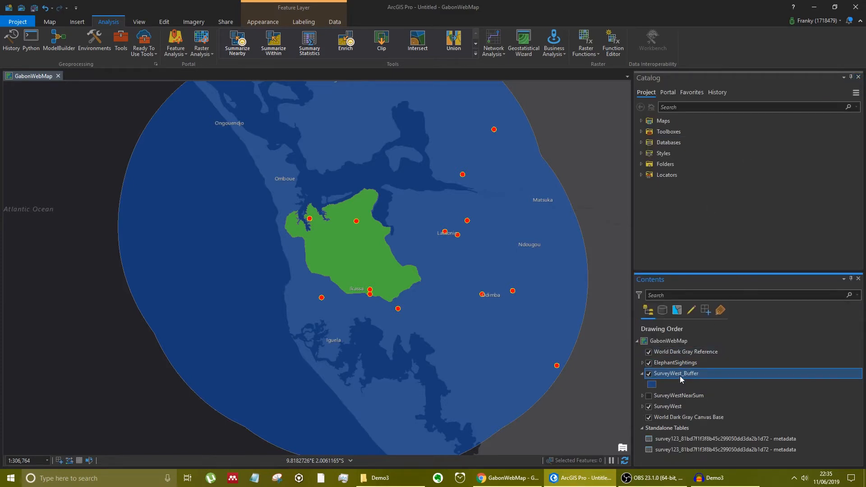
left_click(672, 364)
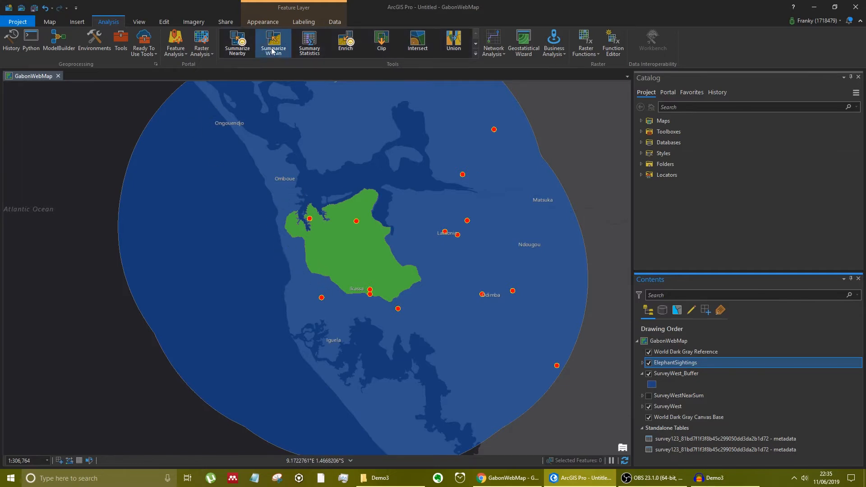
- Show the SurveyWestNearSum layer to compare its extent with SurveyWest_Buffer, and hide it again
left_click(242, 48)
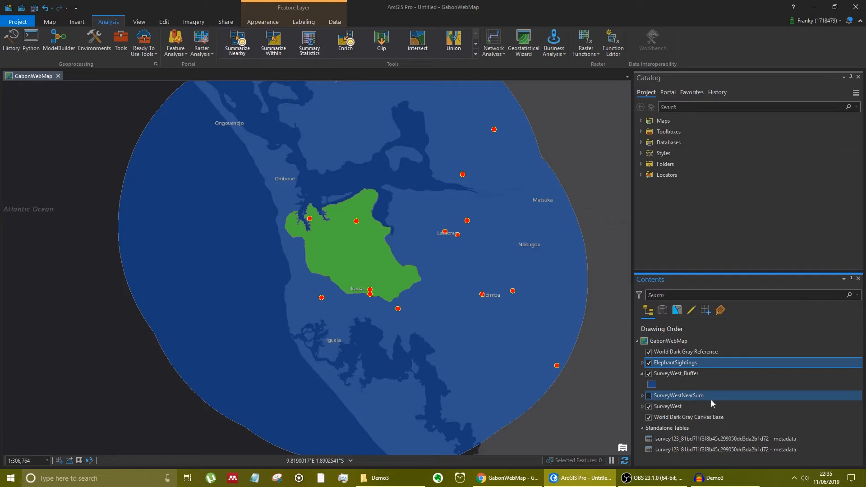
left_click(649, 397)
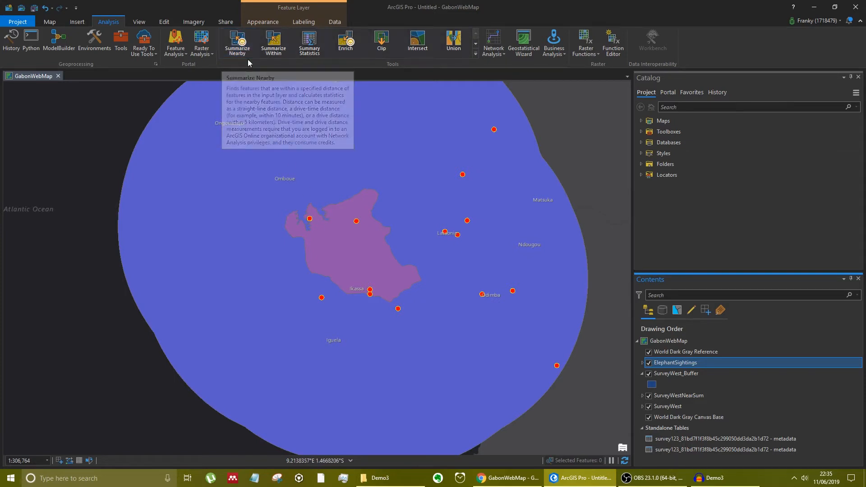
left_click(649, 374, "ctrl")
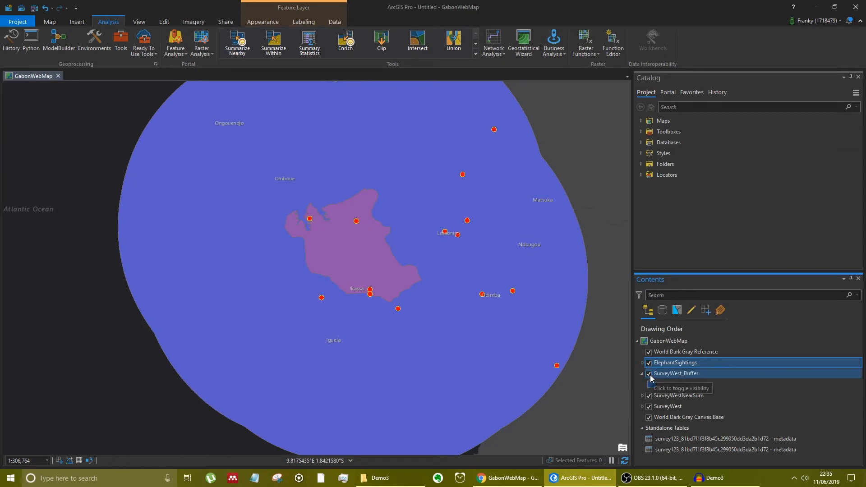
left_click(652, 351, "shift")
left_click(652, 363)
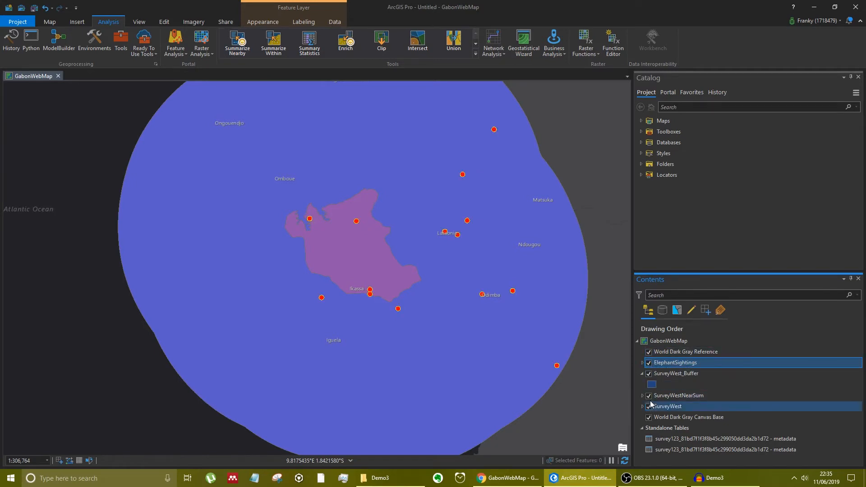
left_click(648, 395)
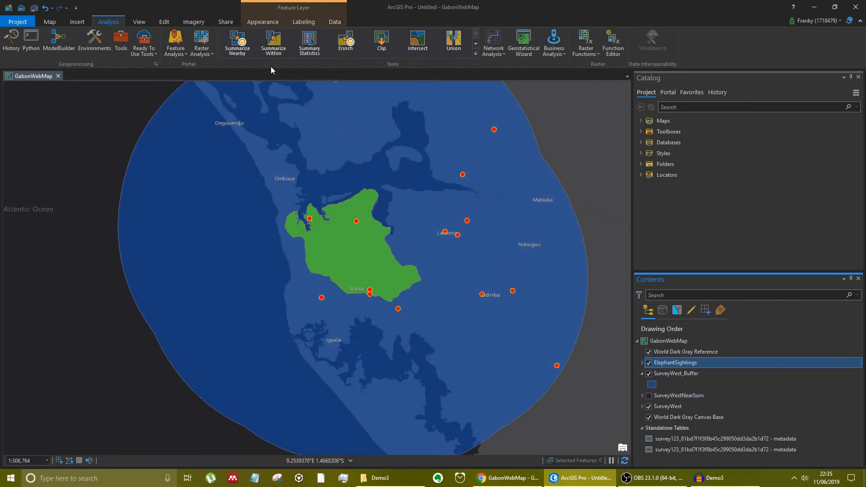
- Open the Summarize Within tool with SurveyWest_Buffer as input polygons and ElephantSightings as input summary features
left_click(272, 48)
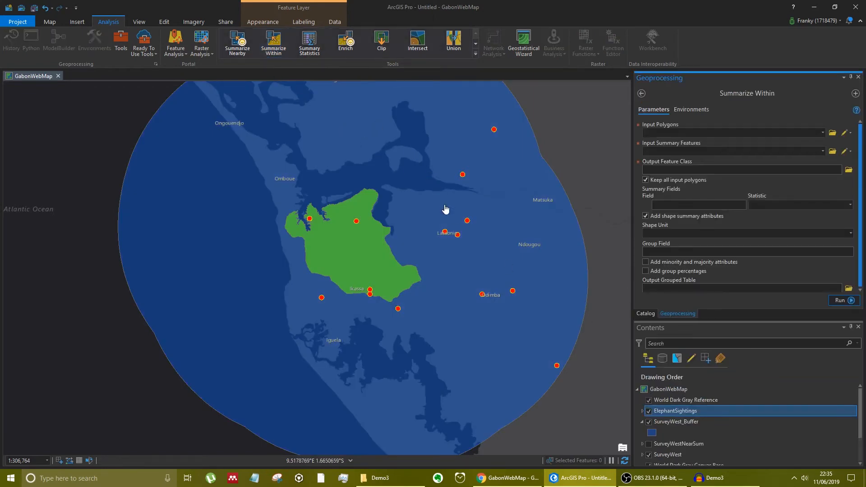
scroll(456, 208, "down", 2)
left_click_drag(520, 176, 510, 192)
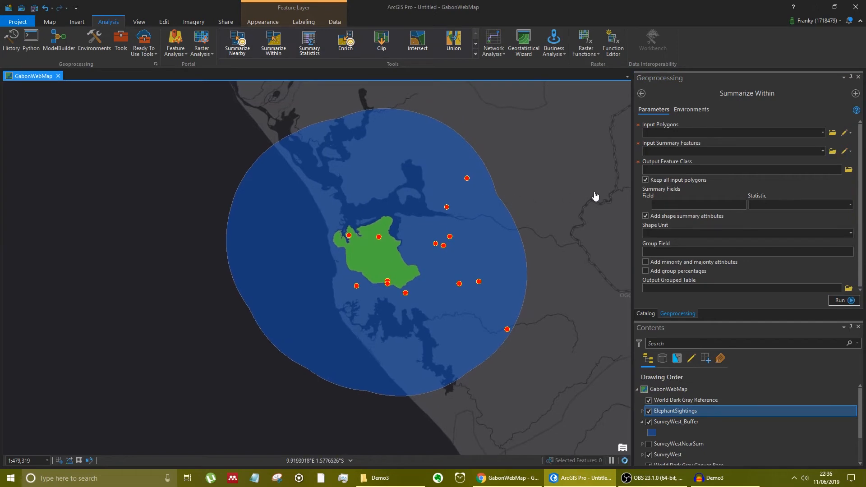
left_click(822, 133)
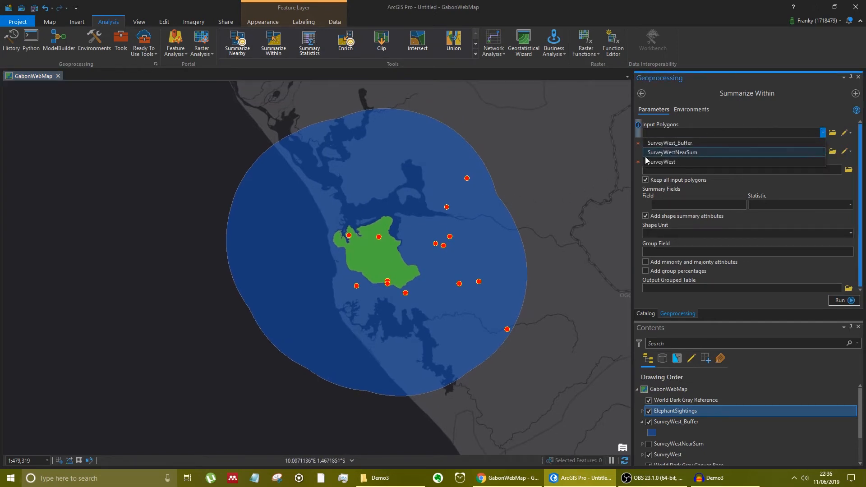
left_click(680, 143)
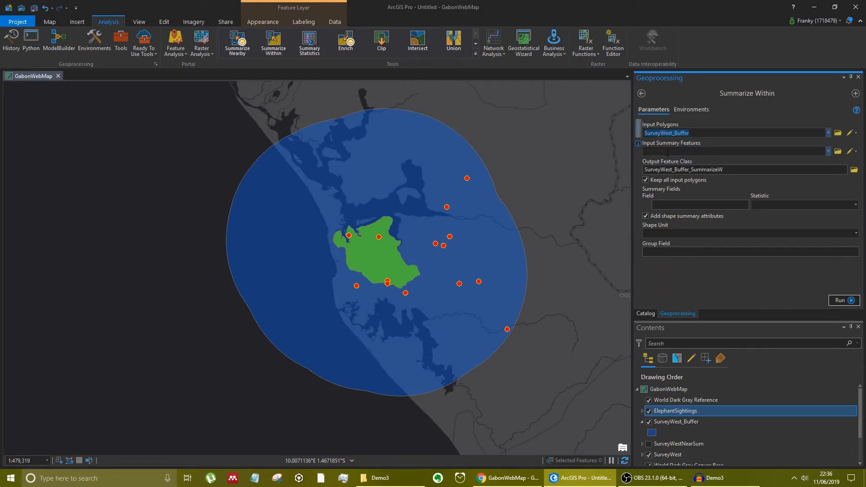
left_click(827, 155)
left_click(766, 160)
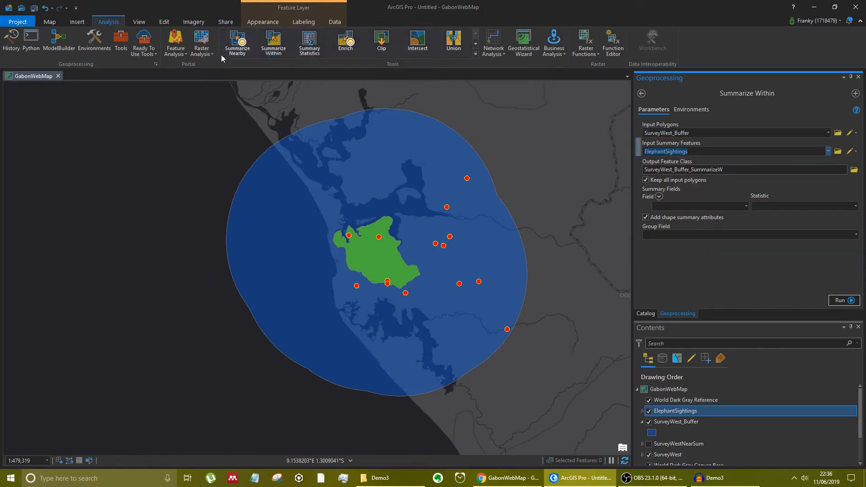
- Name the output feature class SurveyWestNearSumBuffer and turn off keeping all input polygons
left_click(686, 169)
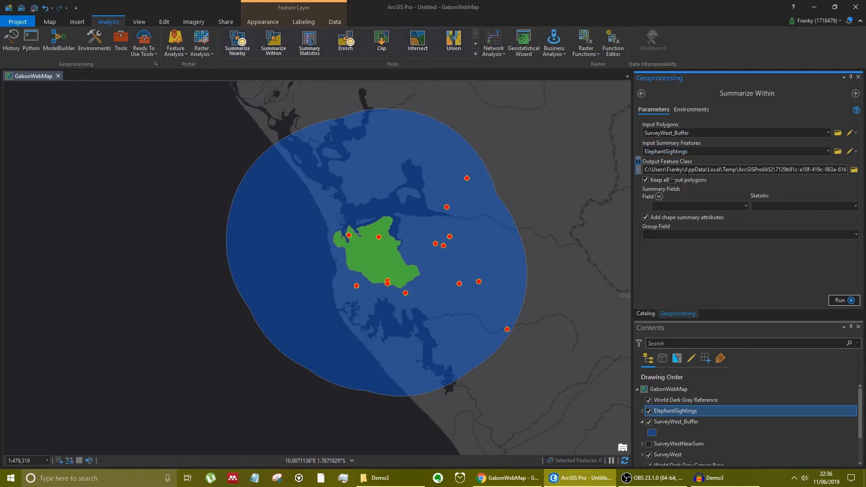
left_click_drag(845, 169, 793, 170)
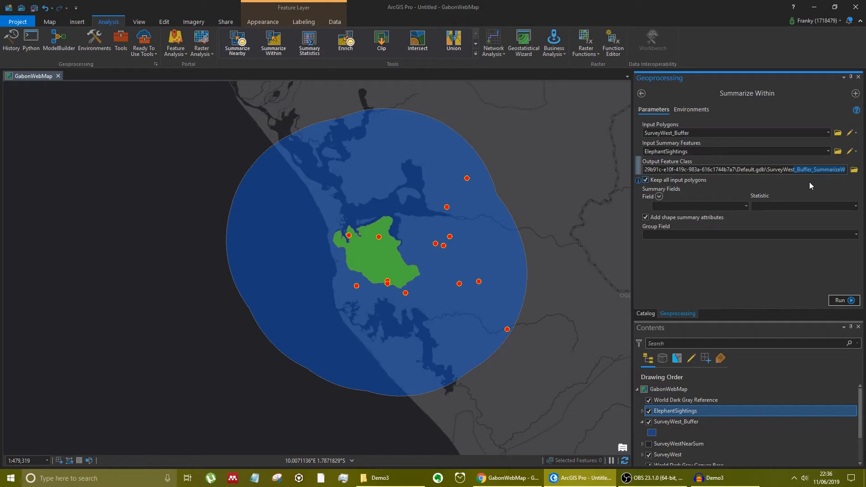
key("BackSpace")
type("t")
type("N")
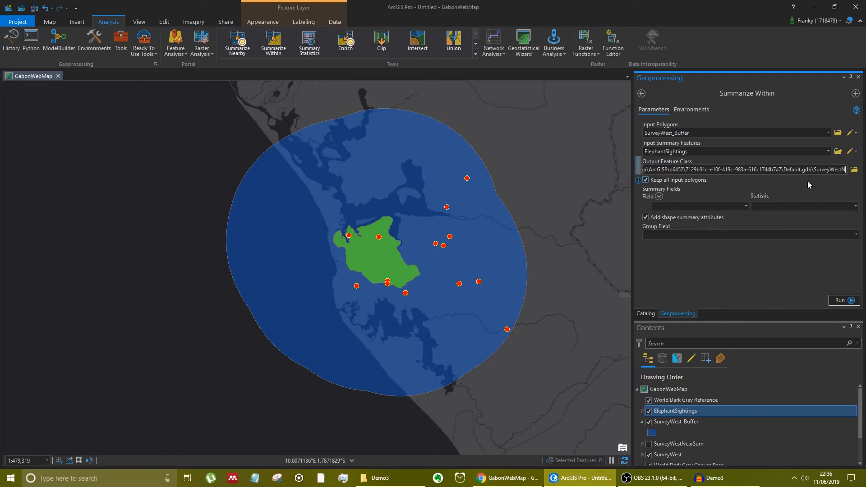
type("earSumBuffer")
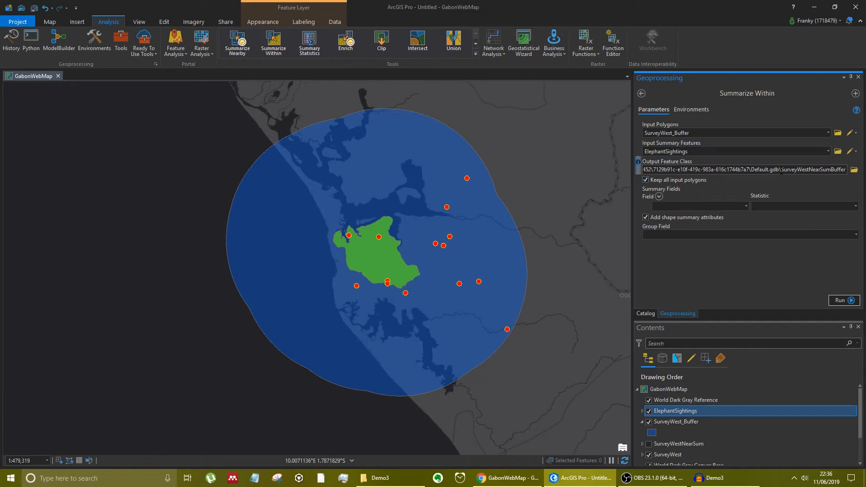
left_click_drag(812, 178, 850, 170)
left_click(836, 180)
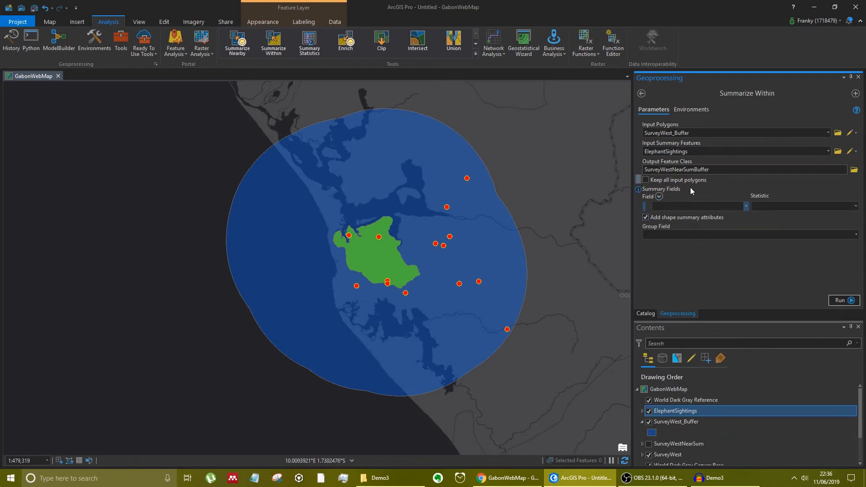
- Shorten the output feature class name to WSumBuffer
left_click_drag(682, 169, 789, 180)
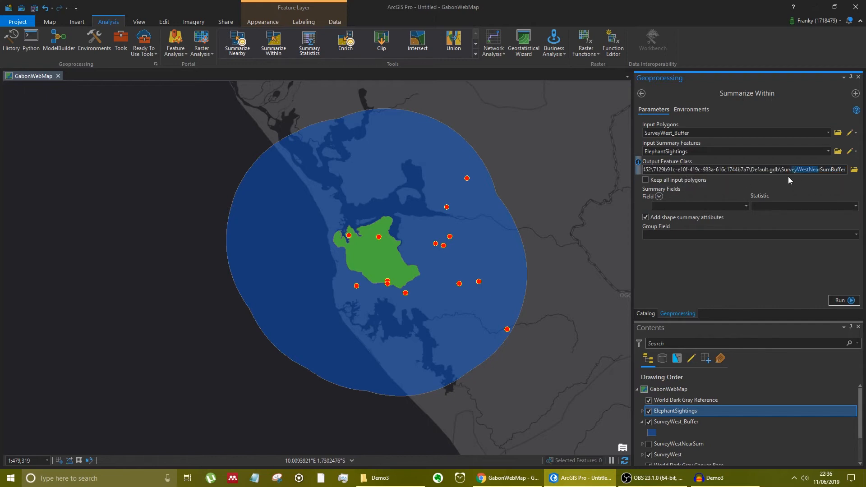
type("W")
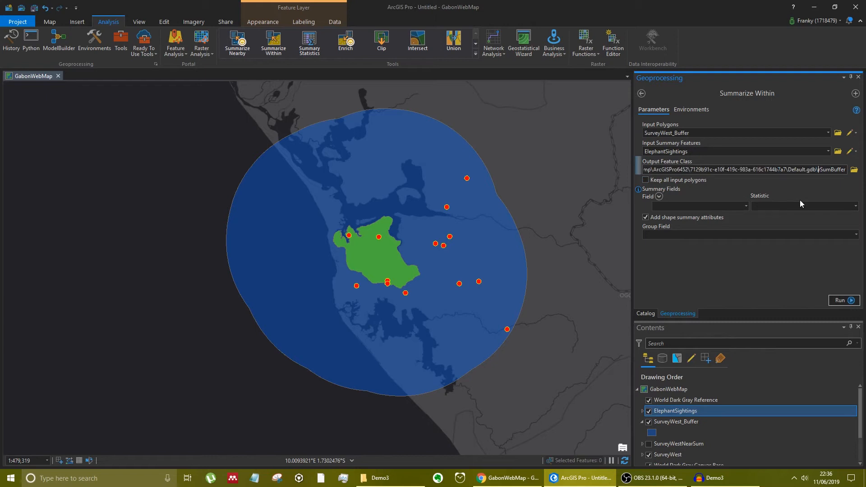
type("r")
key("BackSpace")
left_click(814, 189)
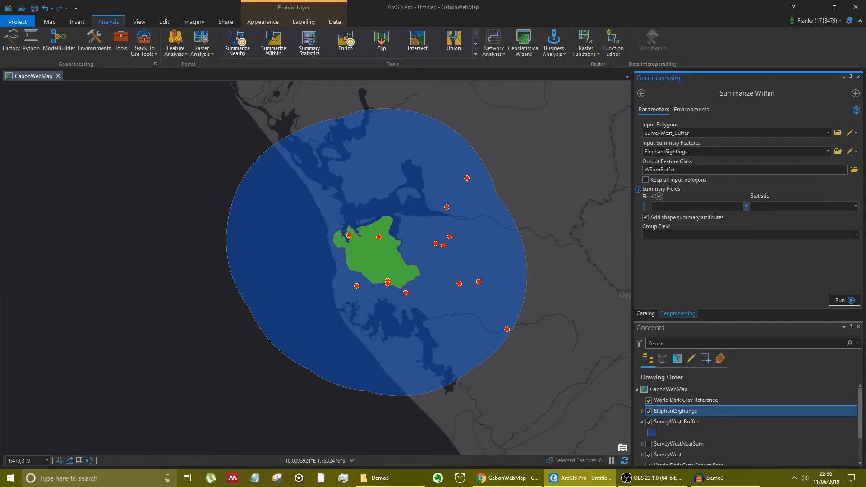
- Add the Quantity field twice to the summary fields
left_click(743, 205)
left_click(734, 215)
left_click(745, 220)
left_click(738, 229)
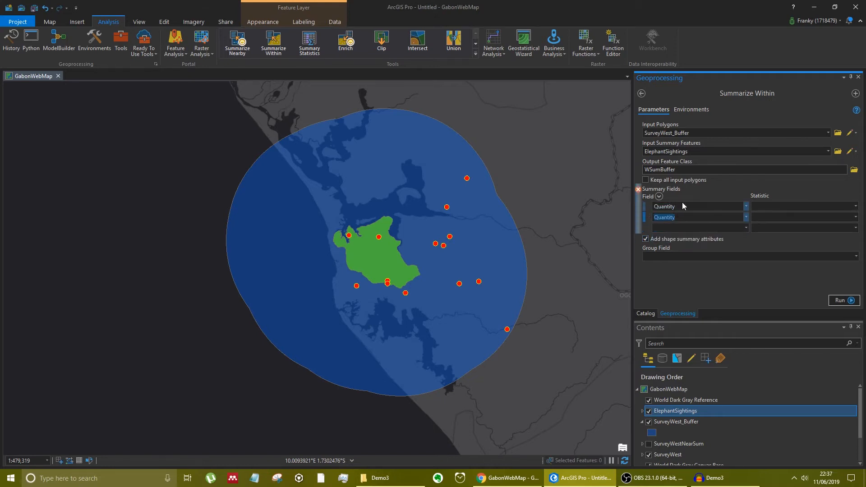
- Assign the Mean and Standard deviation statistics to the two Quantity entries and run the tool
left_click(855, 206)
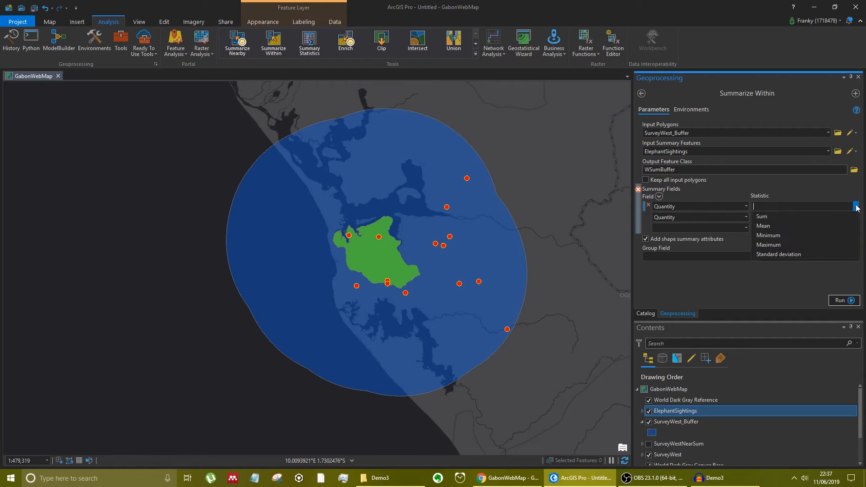
left_click(827, 225)
left_click(834, 217)
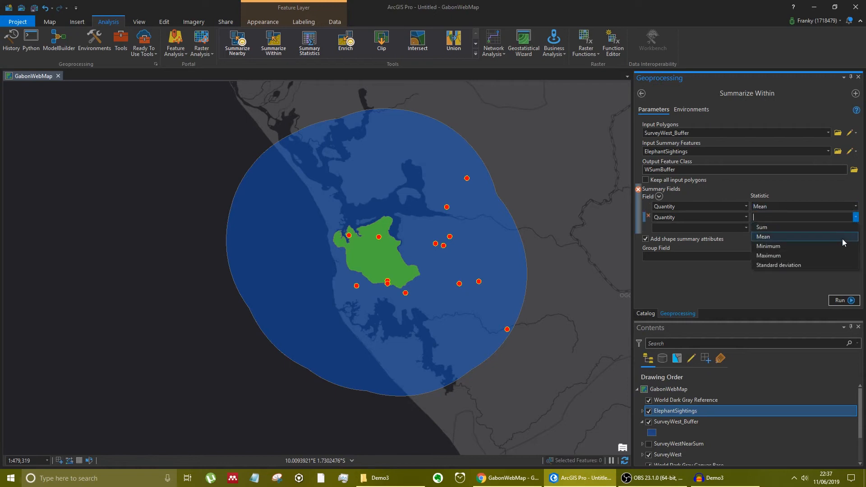
left_click(837, 264)
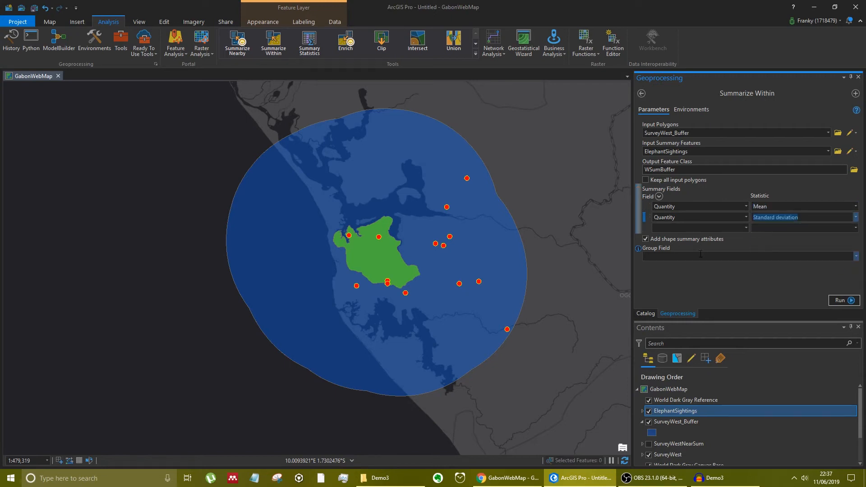
left_click(842, 300)
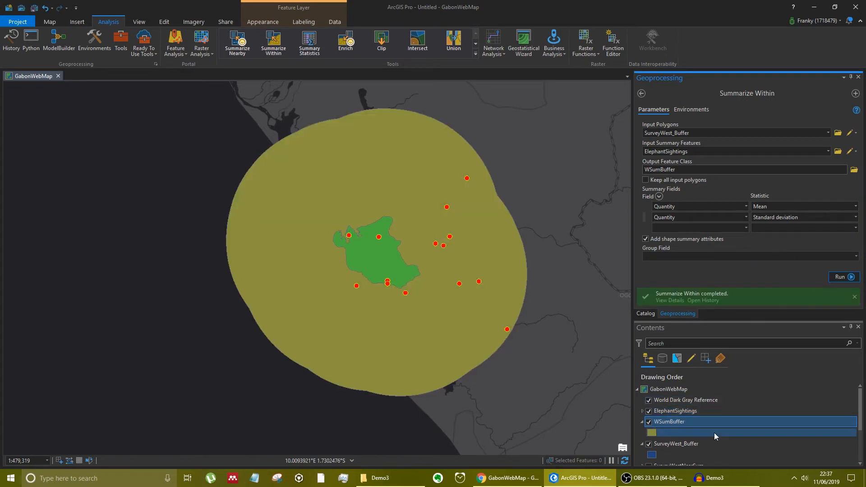
- Remove the SurveyWest_Buffer layer from the map, and close the Geoprocessing pane to give Contents more room
left_click(643, 444)
right_click(676, 443)
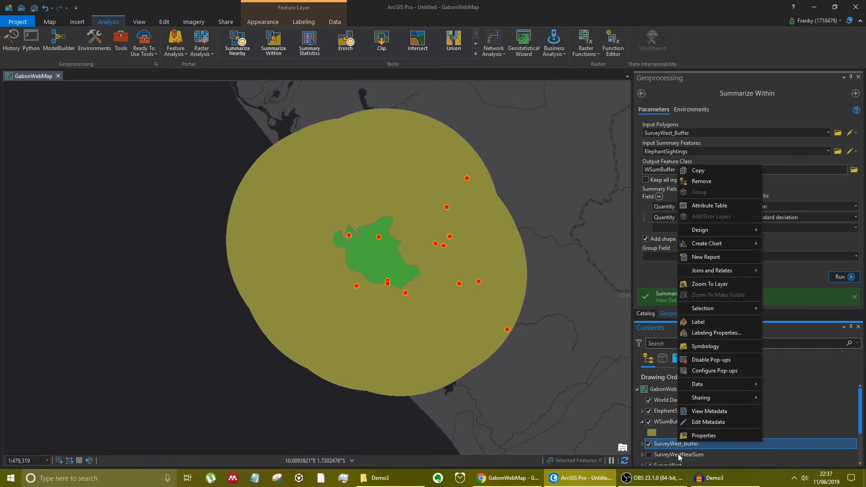
left_click(715, 183)
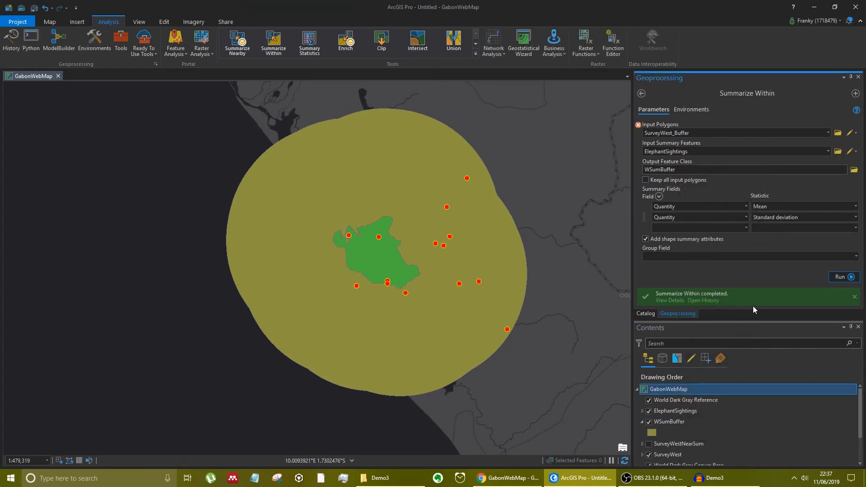
left_click(858, 77)
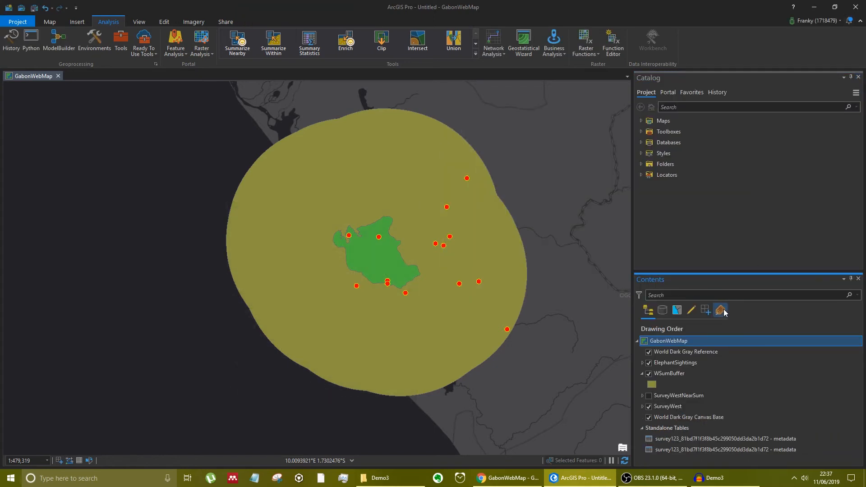
left_click_drag(744, 274, 752, 220)
- Expand the project's Default.gdb database to review its stored feature classes, and collapse it again
left_click(641, 142)
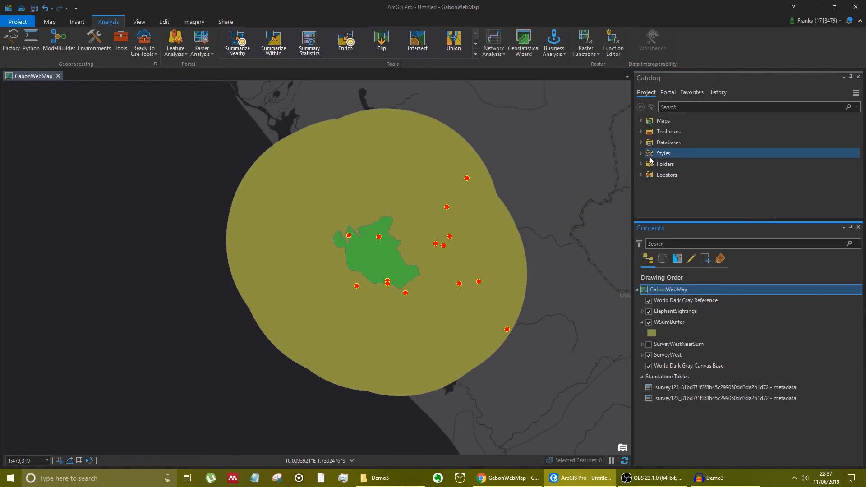
left_click(648, 154)
scroll(657, 164, "down", 1)
left_click(694, 185)
left_click(672, 132)
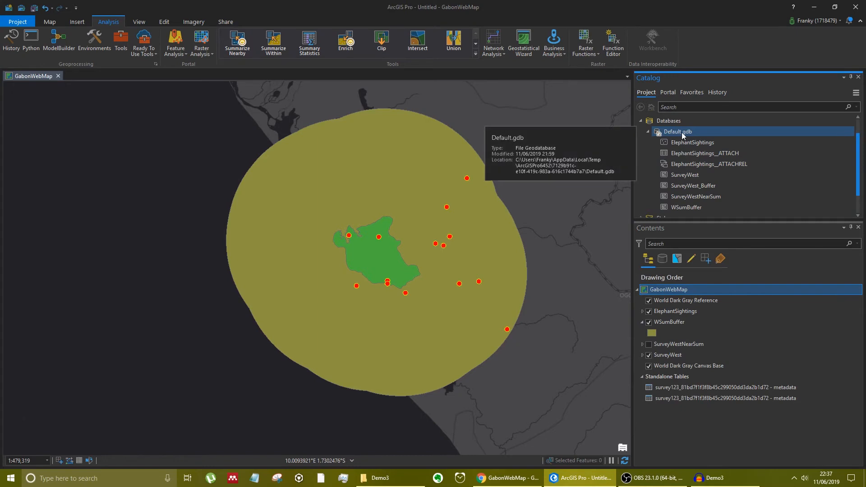
left_click(683, 142)
scroll(717, 172, "up", 1)
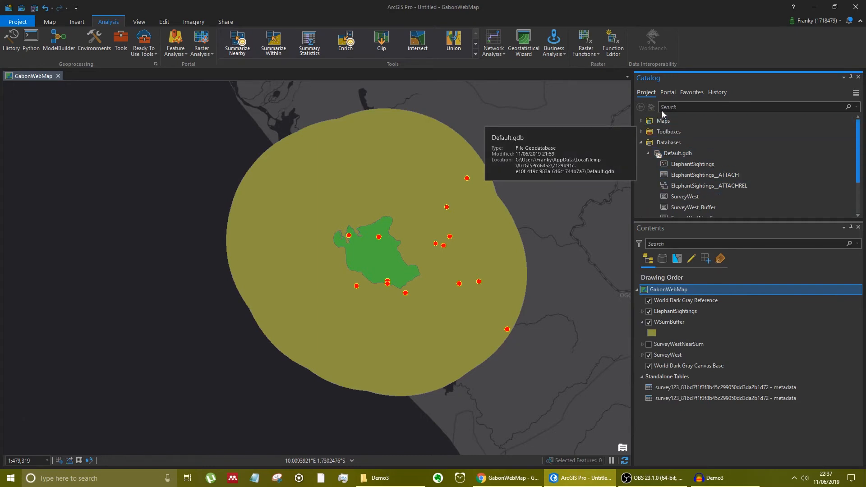
scroll(678, 148, "down", 1)
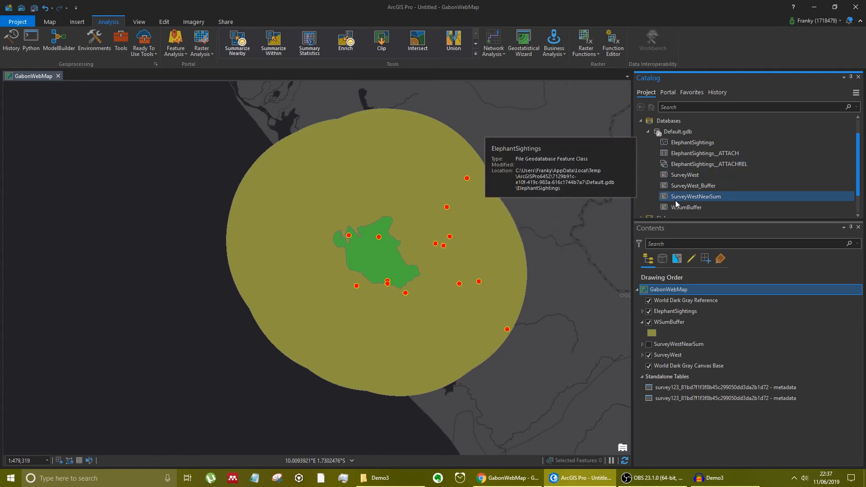
left_click(649, 132)
left_click(640, 143)
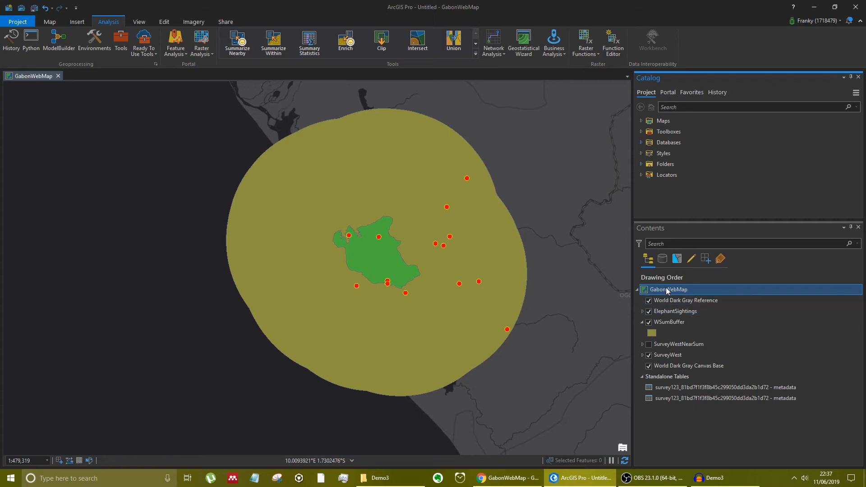
- Open the WSumBuffer attribute table and check the average and standard deviation of the sighting quantity
left_click(672, 324)
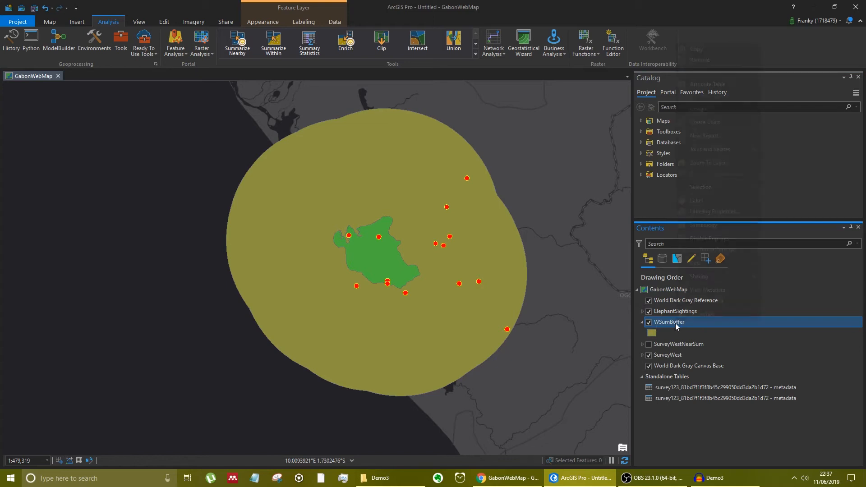
right_click(675, 323)
left_click(734, 86)
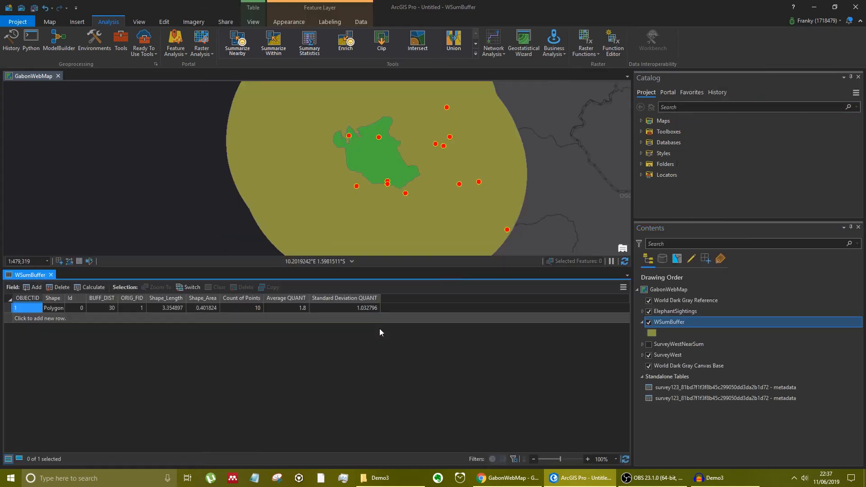
left_click(298, 308)
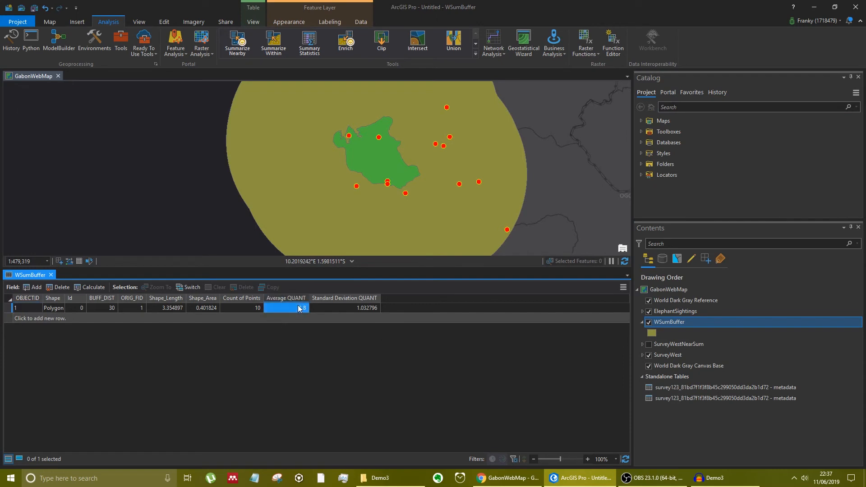
left_click(334, 308)
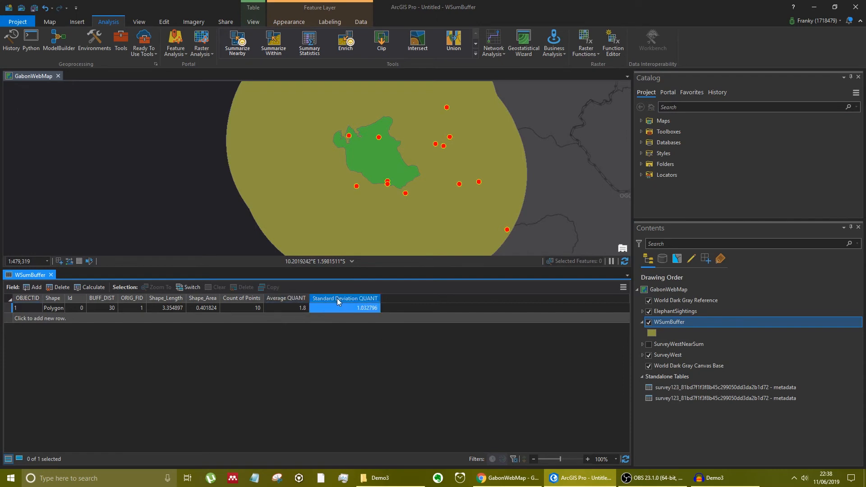
- Turn on the SurveyWestNearSum layer while keeping WSumBuffer displayed, and open the SurveyWestNearSum attribute table
left_click(281, 307)
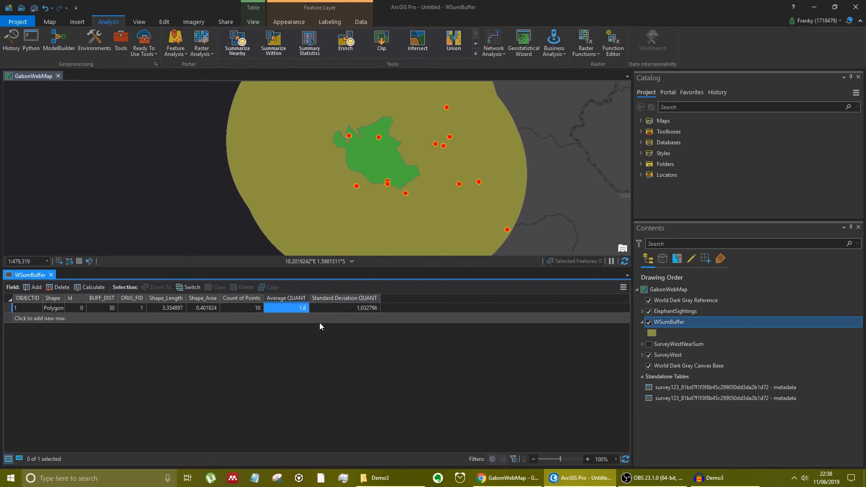
left_click(649, 322)
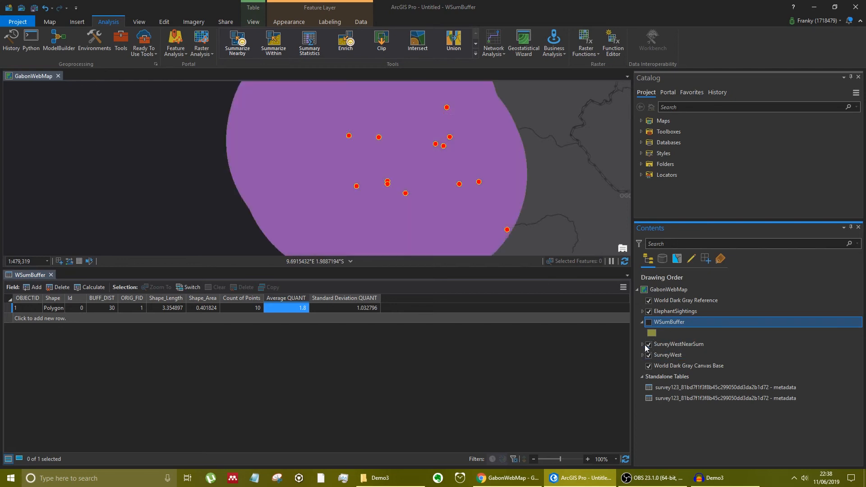
left_click(649, 322)
right_click(678, 344)
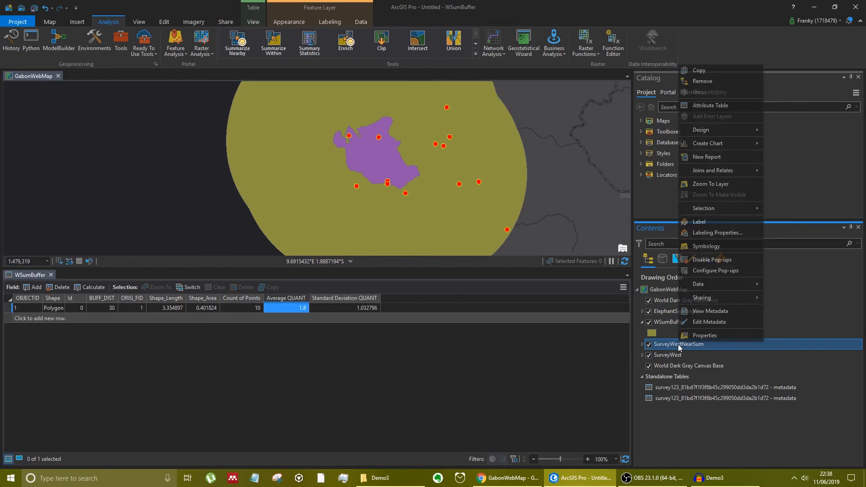
left_click(710, 106)
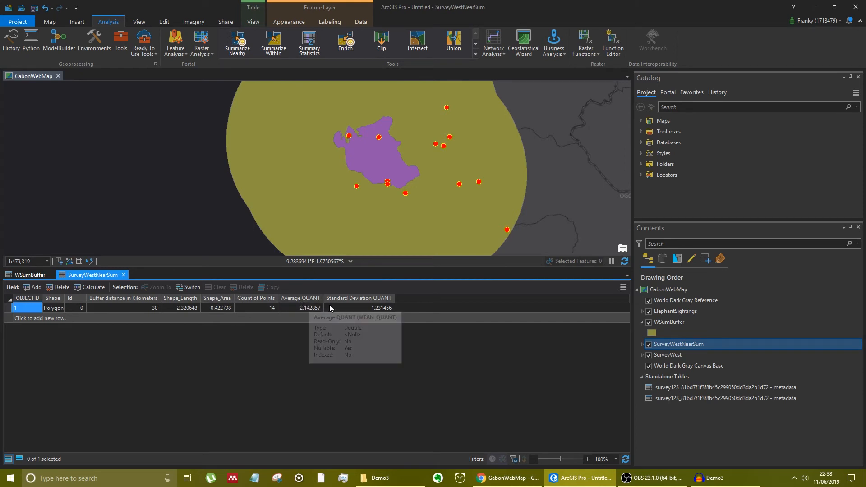
- Compare the average and standard deviation of quantity in the WSumBuffer and SurveyWestNearSum tables, and close both tables
left_click(30, 275)
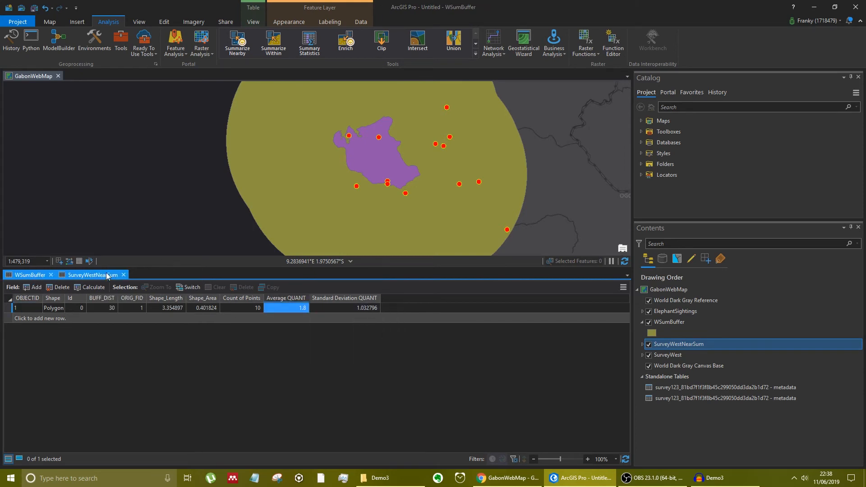
left_click(92, 274)
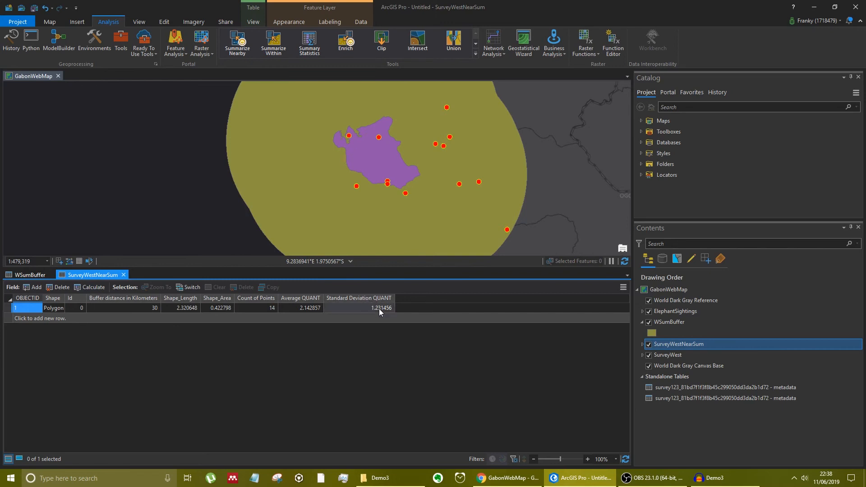
left_click(28, 274)
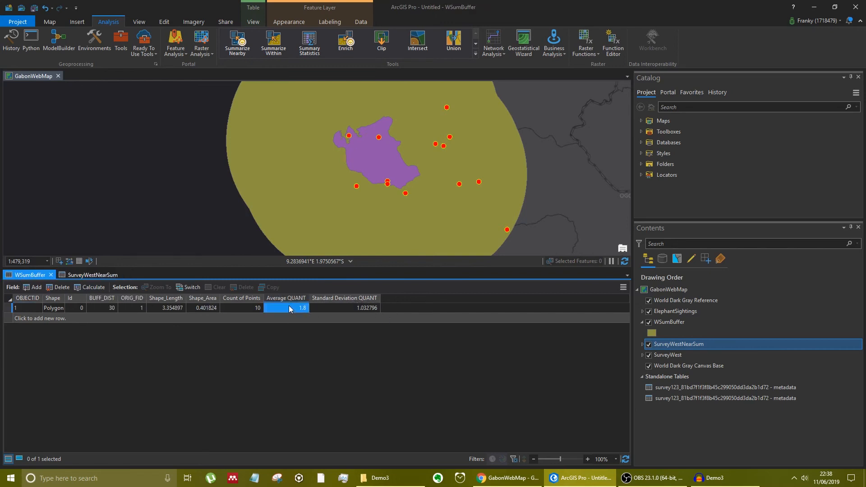
left_click(93, 274)
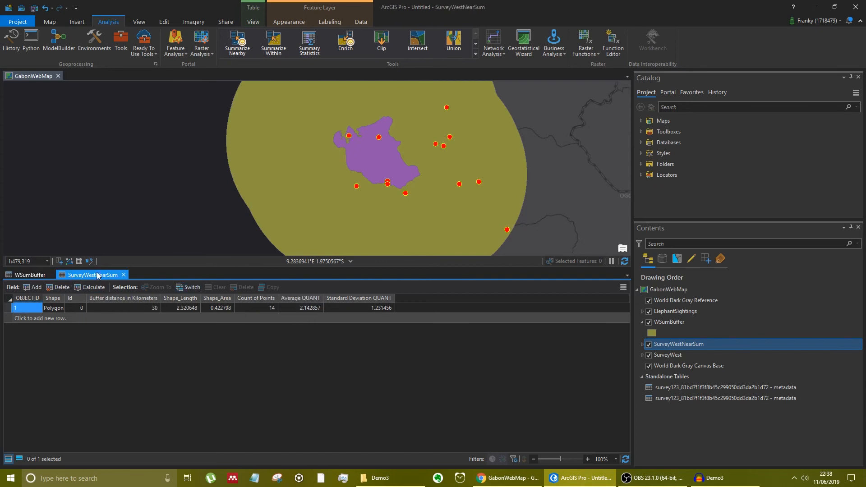
left_click(32, 275)
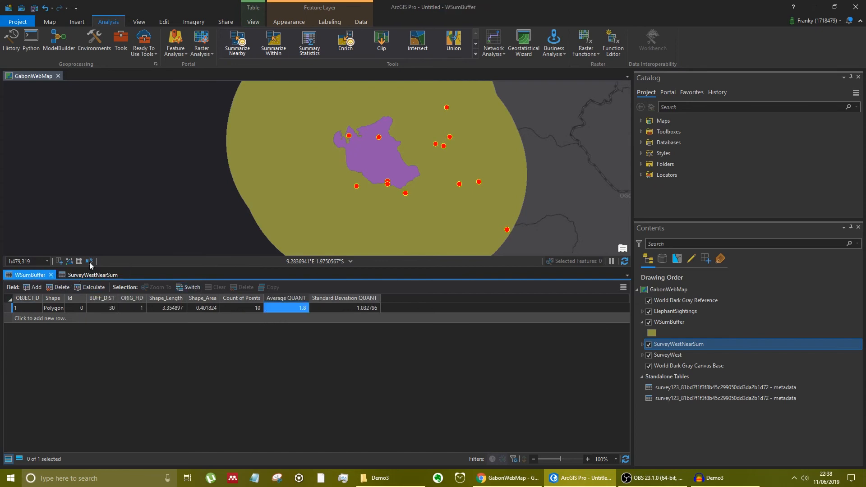
scroll(399, 192, "down", 2)
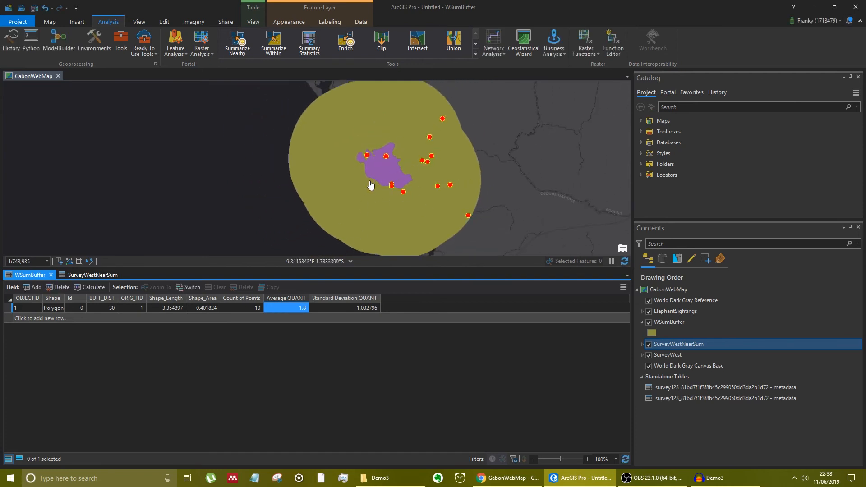
scroll(397, 183, "up", 2)
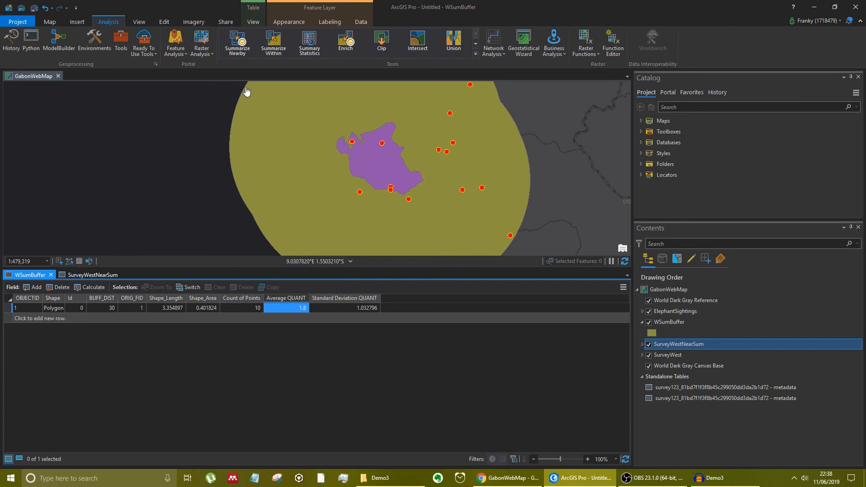
left_click(51, 275)
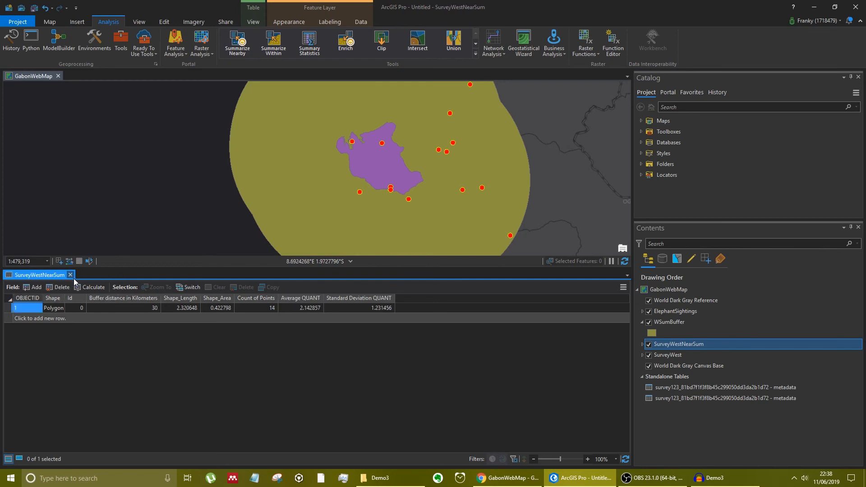
left_click(74, 275)
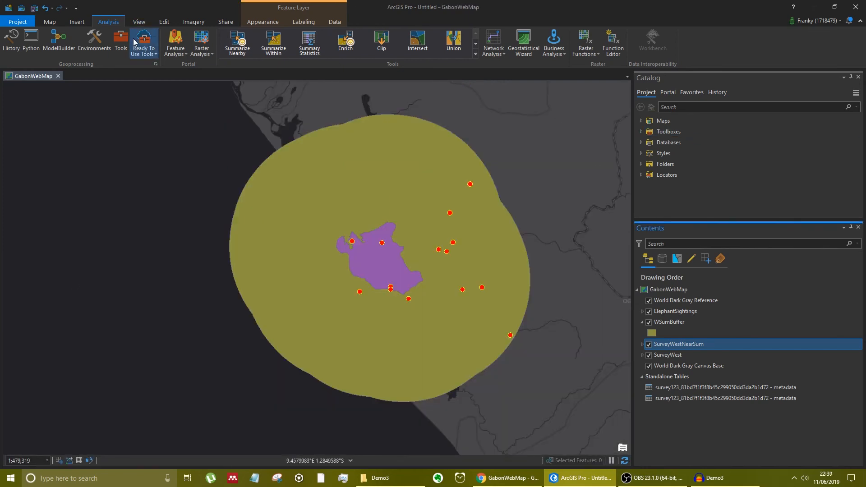
- Create a new ModelBuilder model, and return to the GabonWebMap view to collapse the WSumBuffer legend
left_click(60, 38)
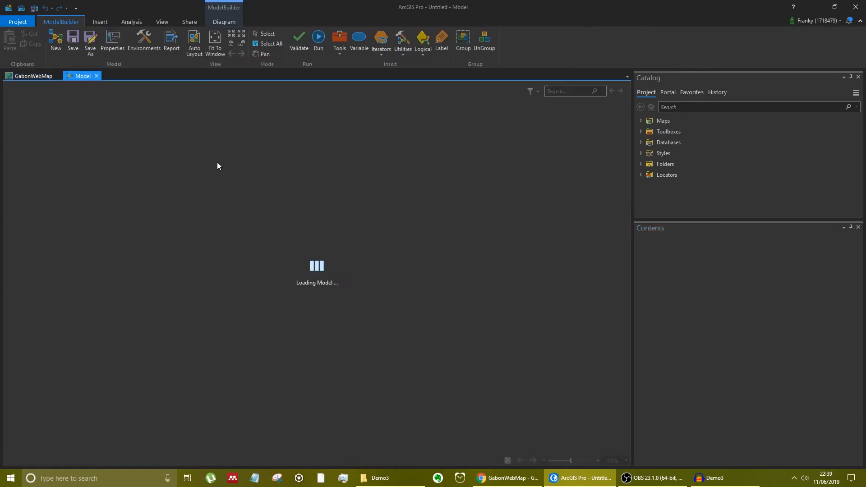
left_click(33, 77)
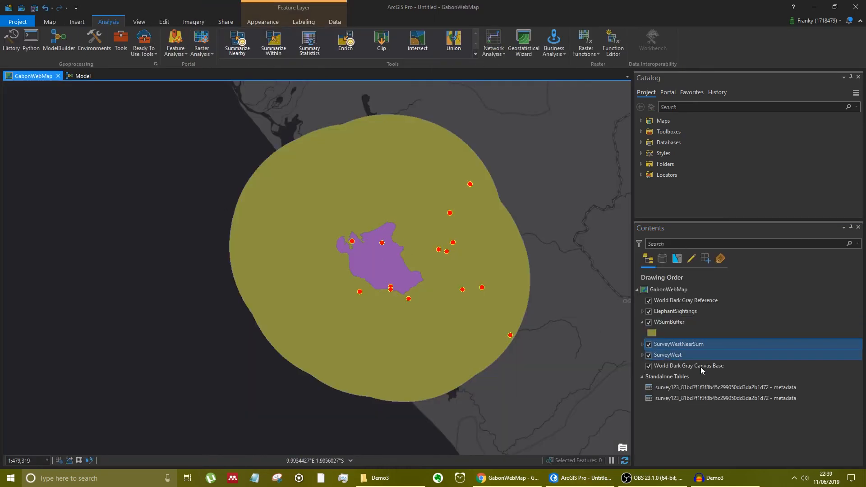
left_click(641, 322)
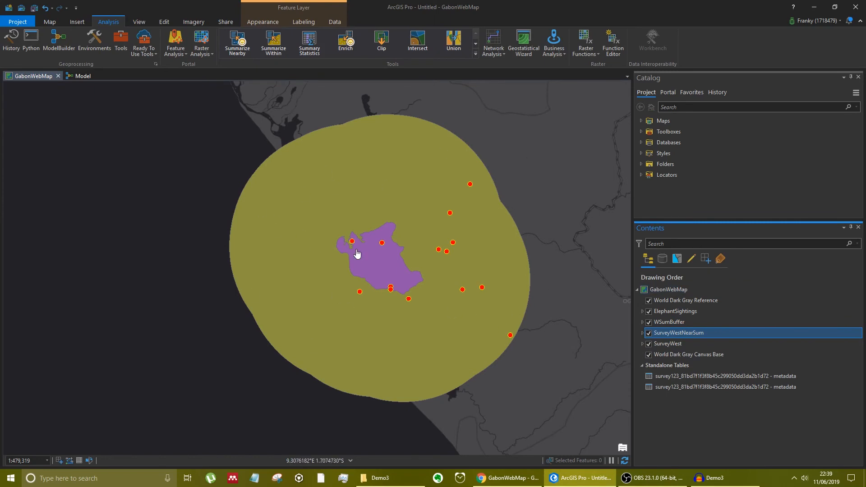
left_click(640, 121)
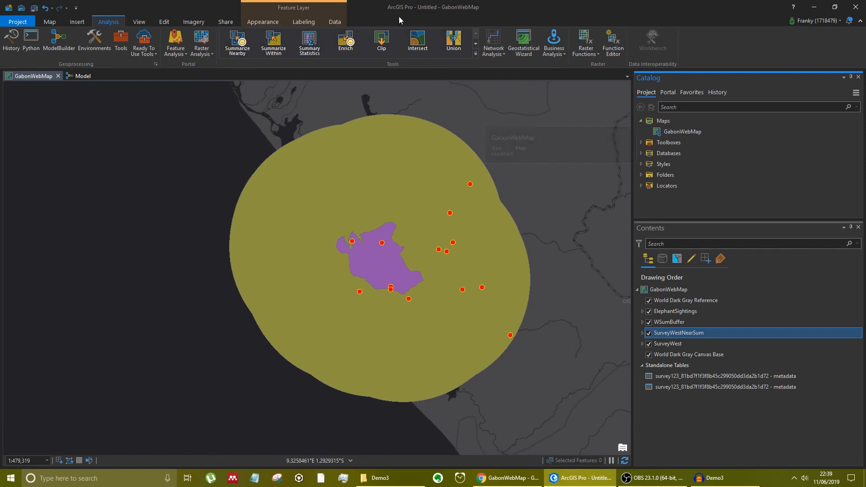
left_click(640, 121)
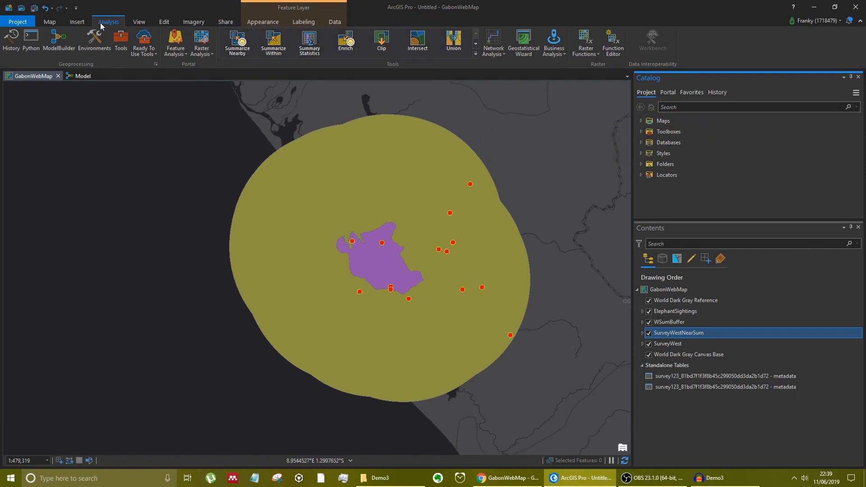
left_click(50, 23)
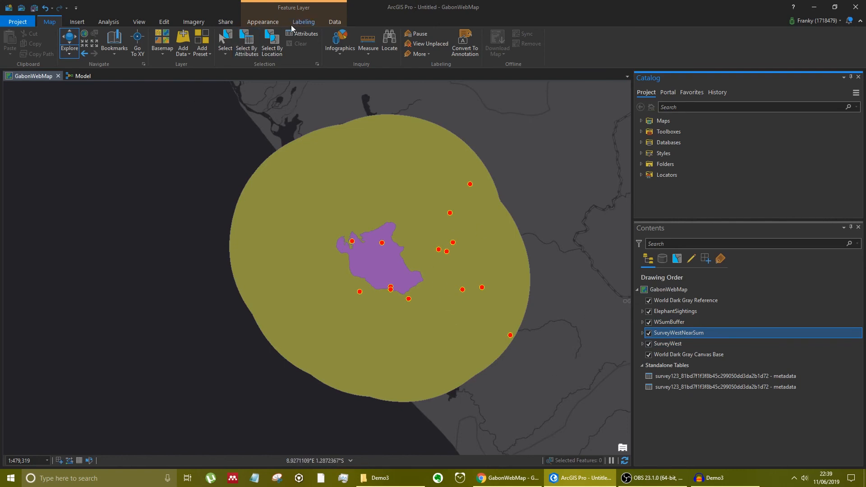
left_click(116, 37)
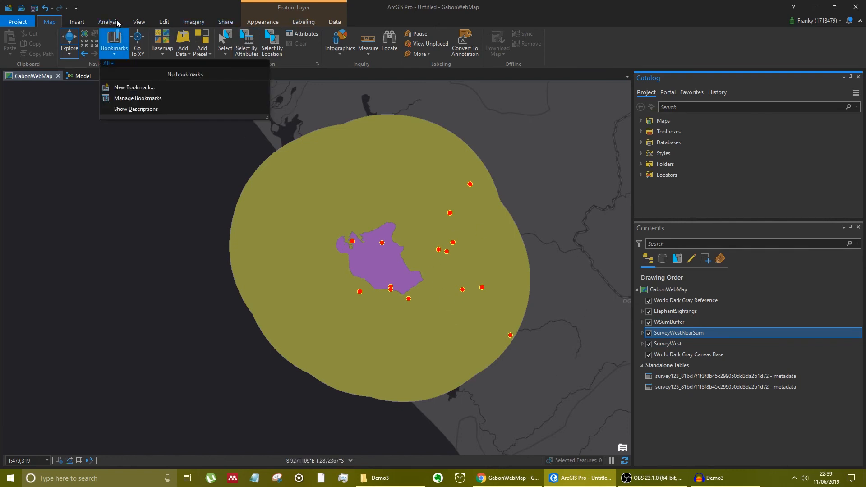
left_click(109, 22)
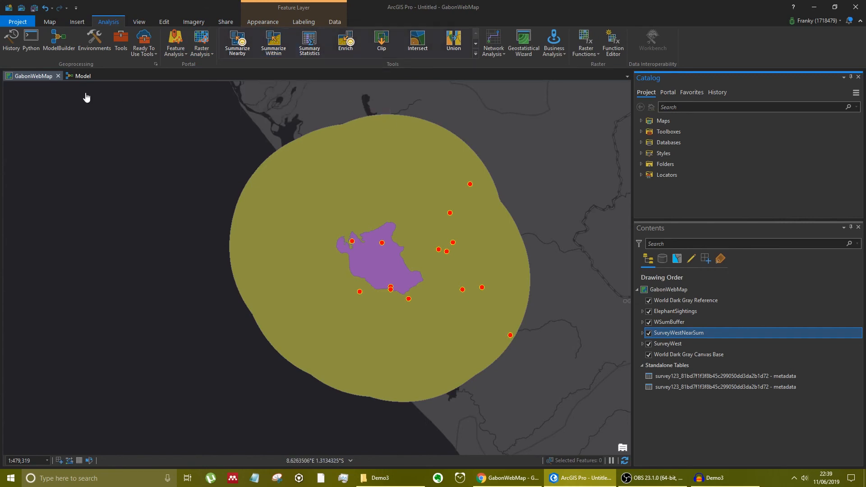
- Return to the new model, search the geoprocessing tools for Select, and add the Select Layer By Attribute tool to the canvas
left_click(80, 75)
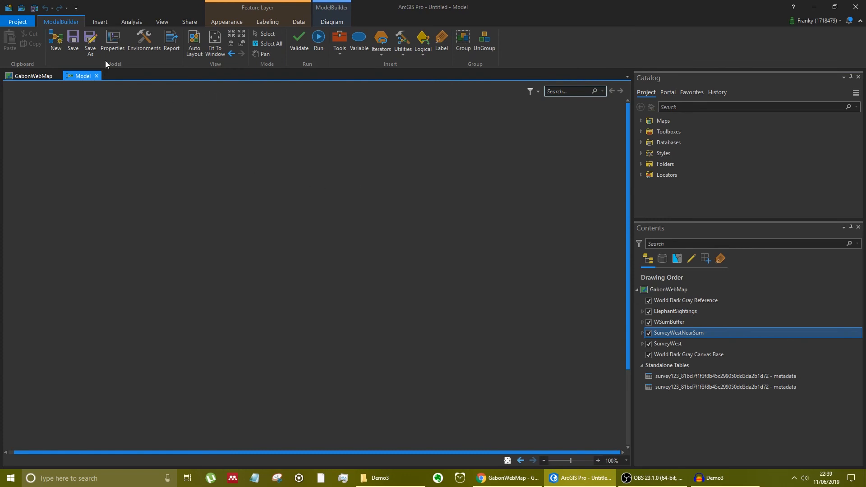
left_click(130, 23)
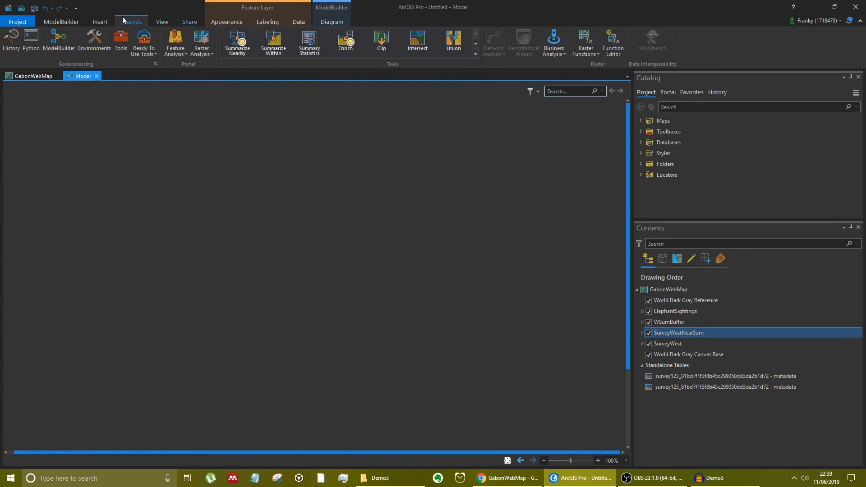
left_click(61, 21)
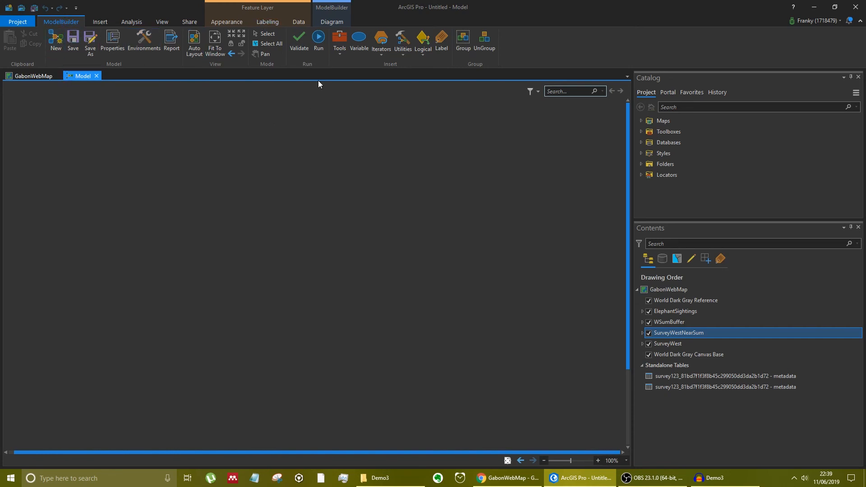
left_click(338, 40)
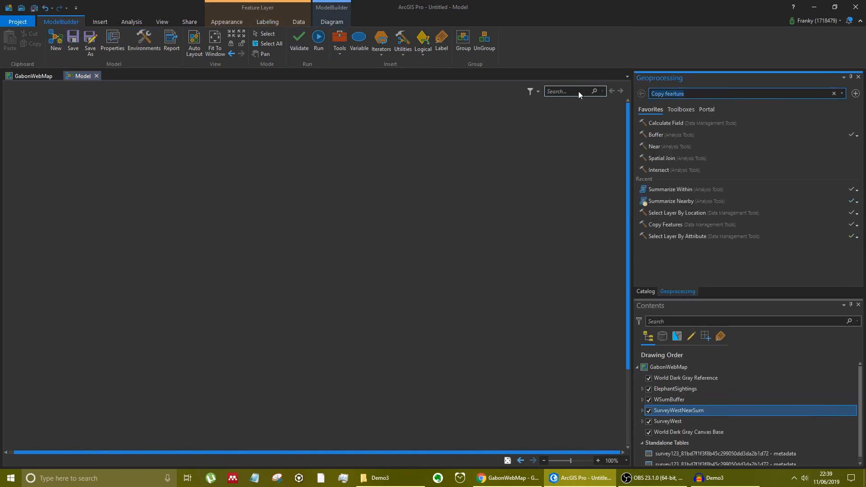
key("BackSpace")
type("Select")
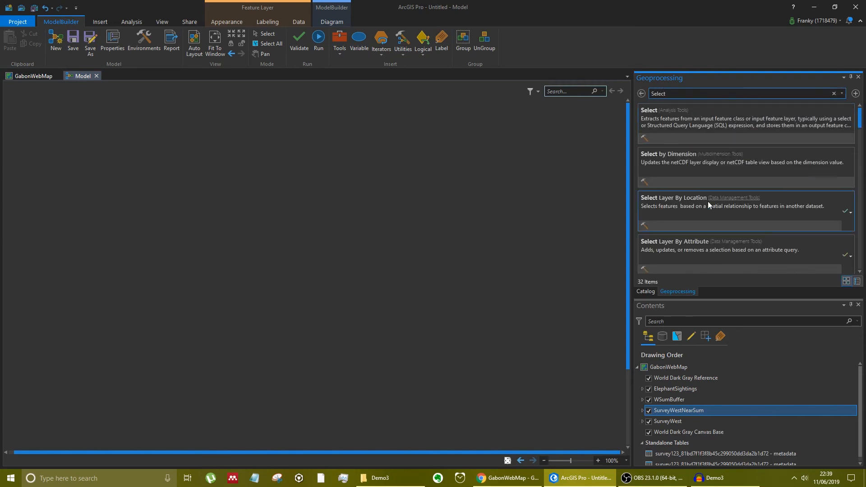
scroll(669, 243, "down", 1)
left_click_drag(737, 223, 193, 249)
mouse_move(345, 340)
left_mouse_down()
mouse_move(176, 244)
mouse_move(81, 236)
mouse_move(96, 252)
left_mouse_up()
left_click(256, 249)
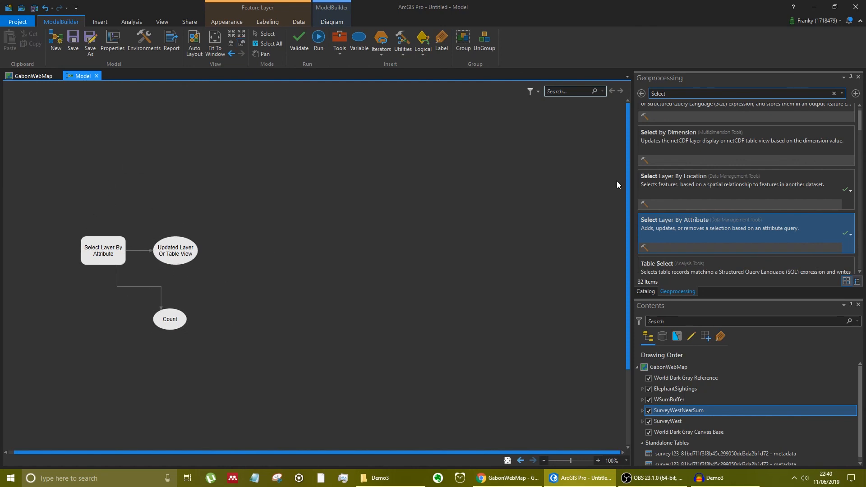
- Search for the Buffer tool and add it to the model beside the Select Layer By Attribute elements
left_click(680, 84)
type("buffe")
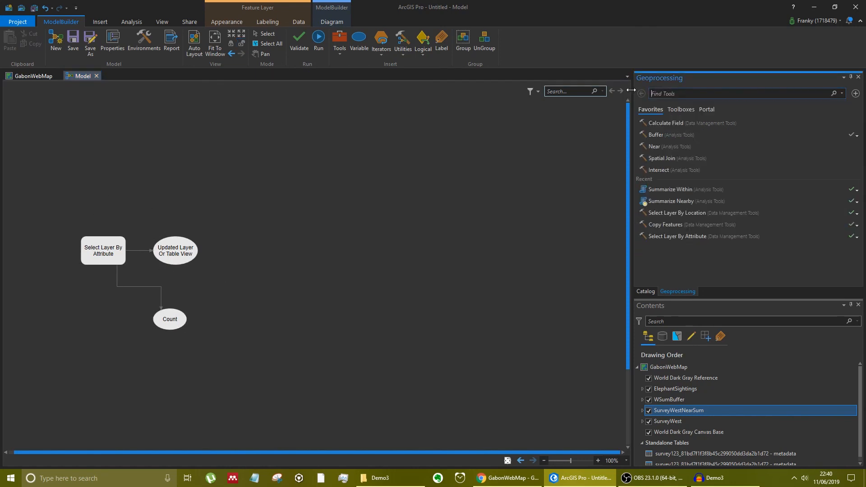
left_click_drag(653, 118, 450, 279)
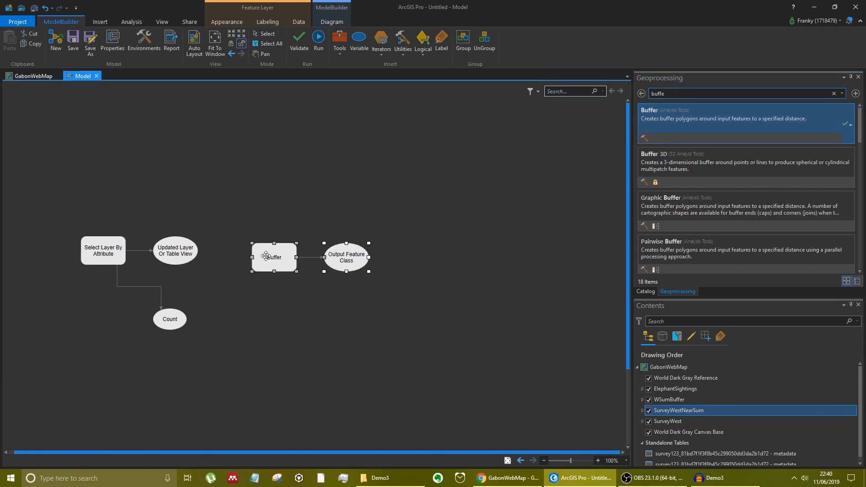
- Clear the tool search, add the recently used Summarize Within tool to the model, and place its elements after Buffer
left_click(694, 86)
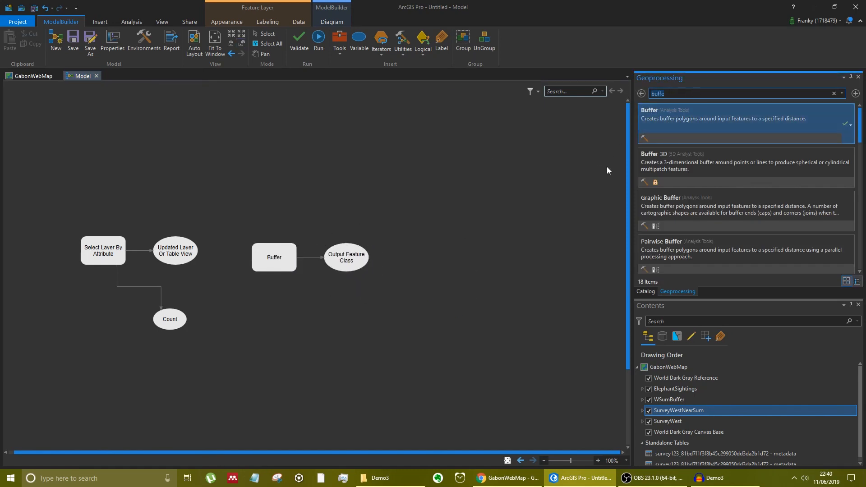
key("Escape")
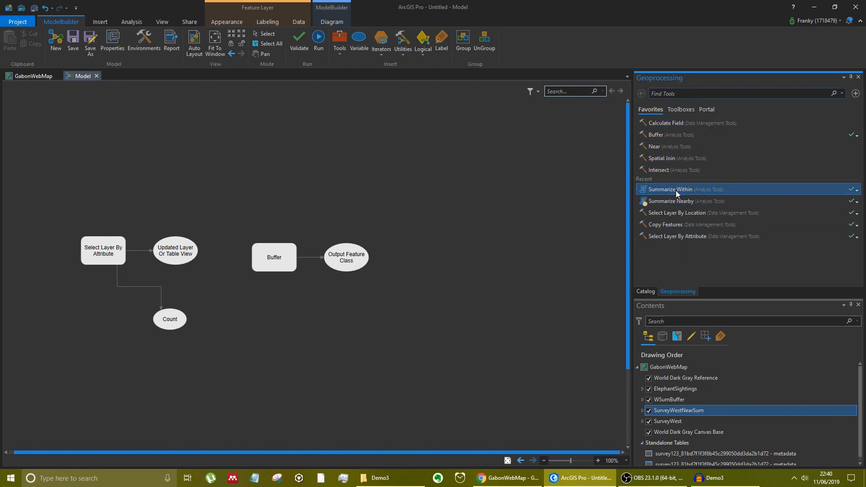
left_click_drag(678, 193, 466, 231)
left_click_drag(444, 296, 562, 211)
left_click_drag(487, 318, 568, 235)
left_click_drag(491, 238, 432, 248)
left_click(366, 230)
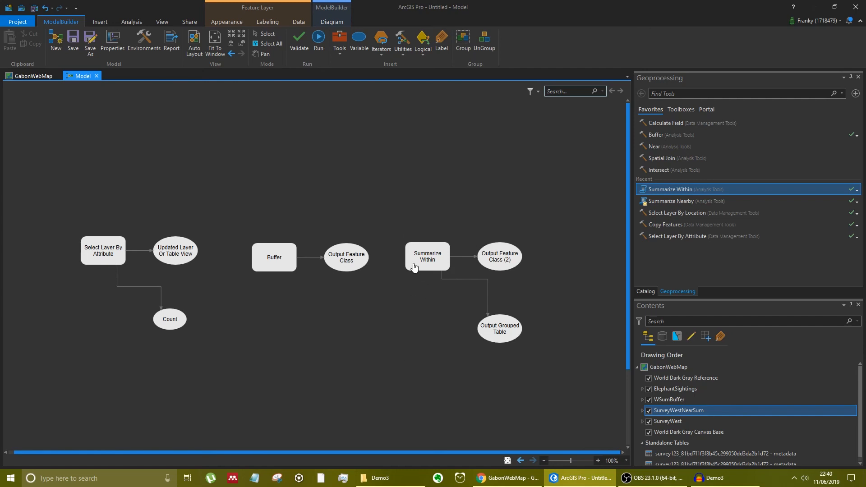
- Close the model without saving its changes
left_click_drag(546, 210, 406, 366)
left_click(291, 206)
left_click(96, 76)
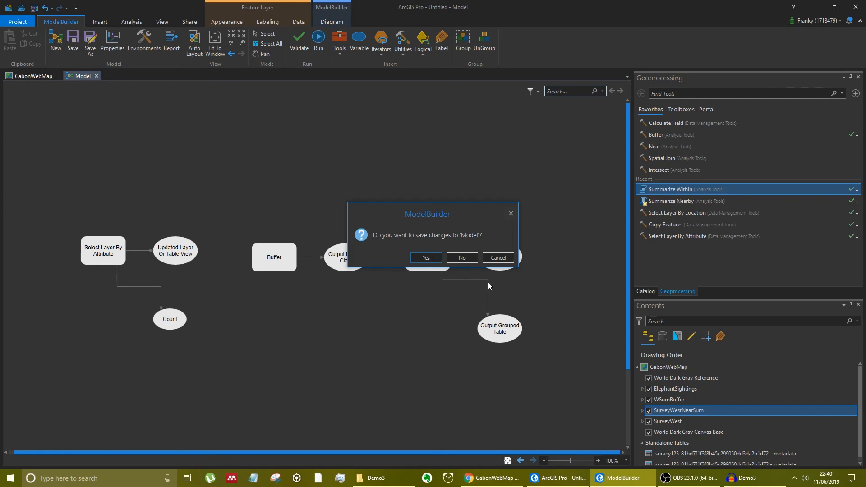
left_click(460, 259)
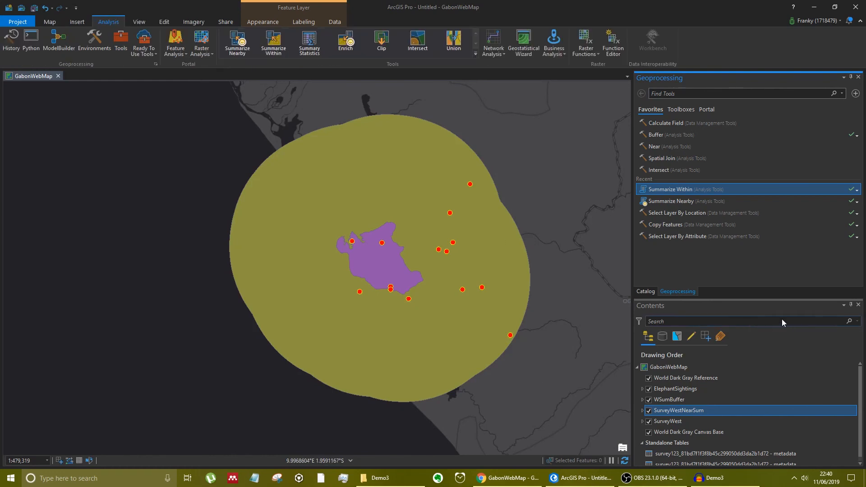